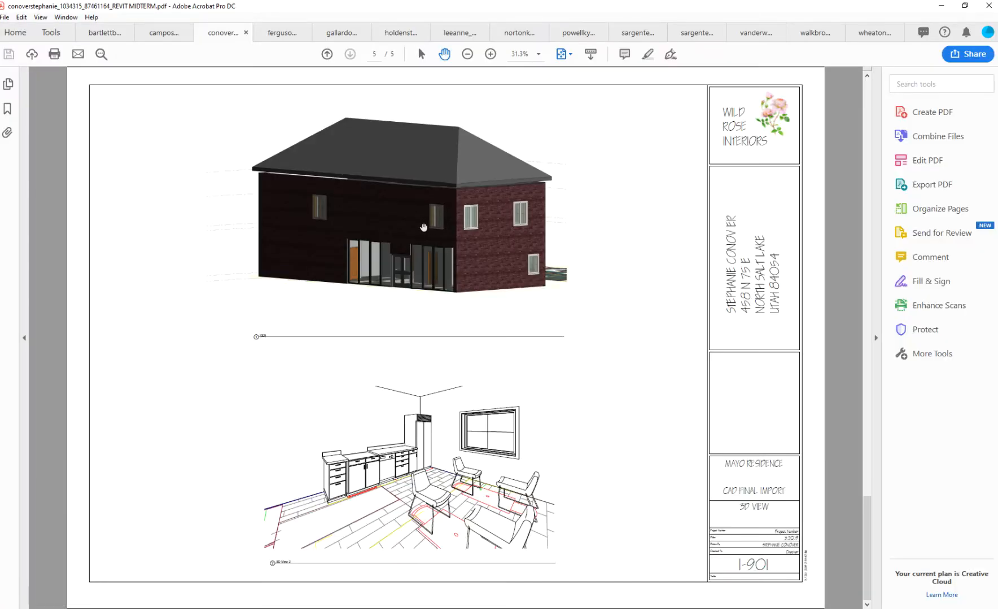
- Put away the PDF and browser windows, launch Revit 2020, and start a new model project
{"action": "scroll", "coordinate": [424, 227], "scroll_direction": "up", "scroll_amount": 2, "text": "ctrl"}
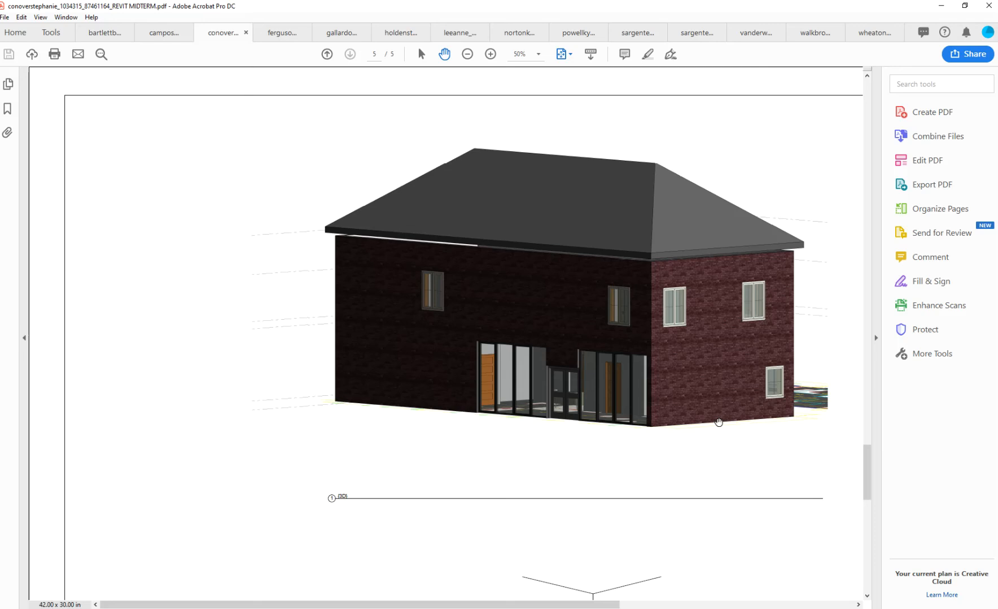
{"action": "left_click_drag", "start_coordinate": [695, 416], "coordinate": [729, 419]}
{"action": "left_click", "coordinate": [940, 6]}
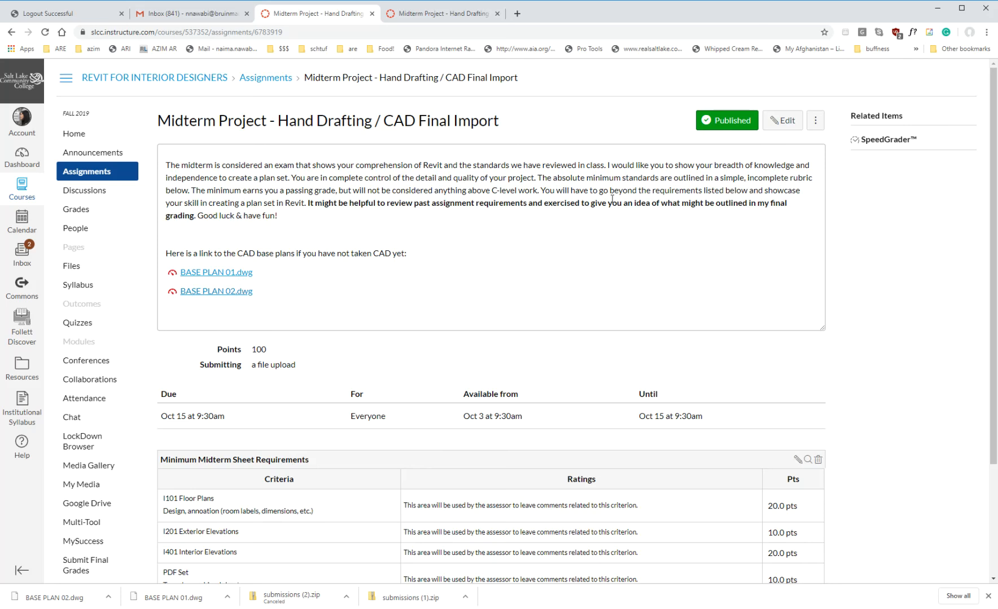
{"action": "left_click", "coordinate": [936, 8]}
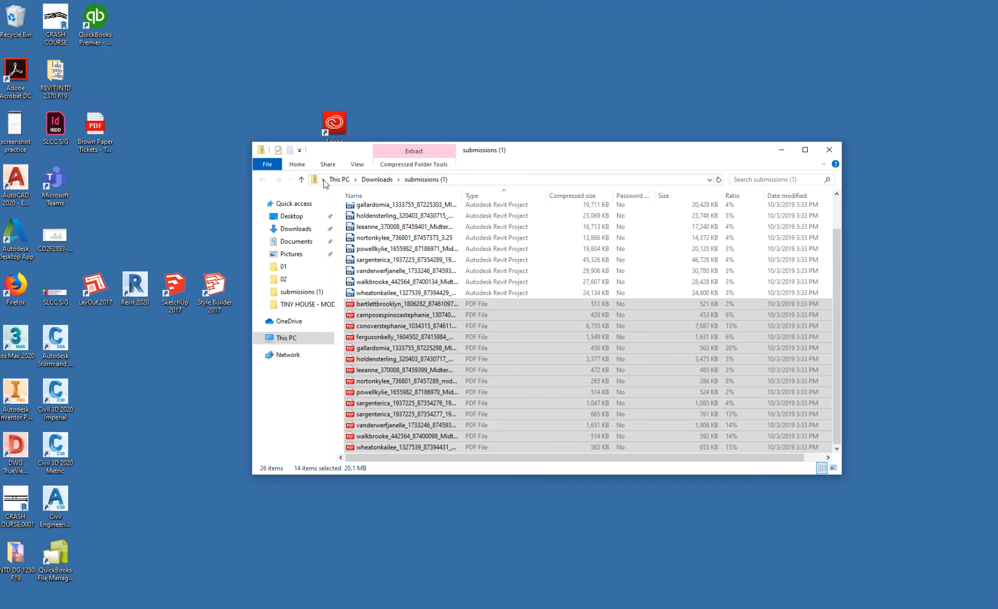
{"action": "double_click", "coordinate": [134, 291]}
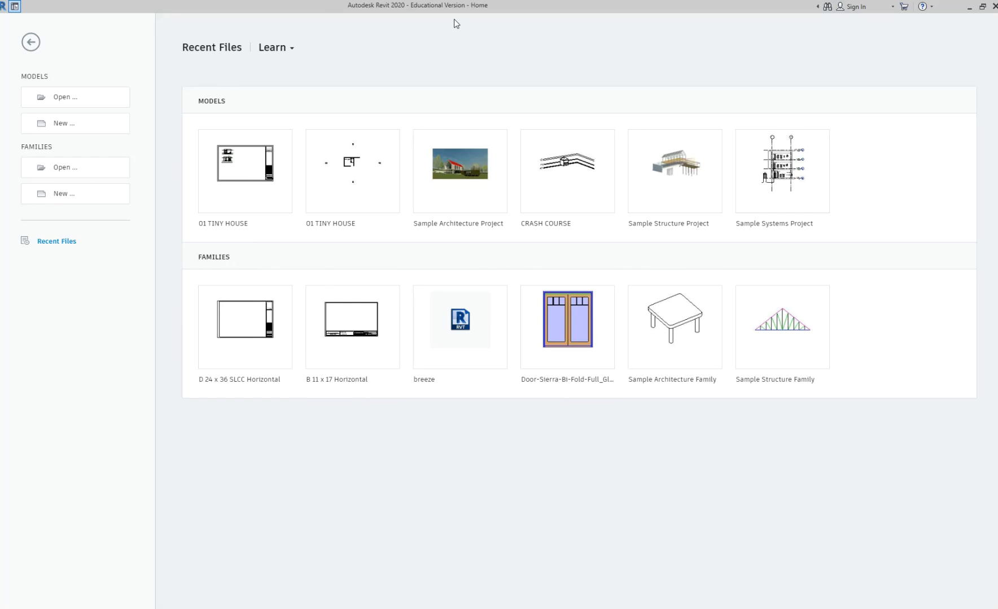
{"action": "left_click", "coordinate": [84, 129]}
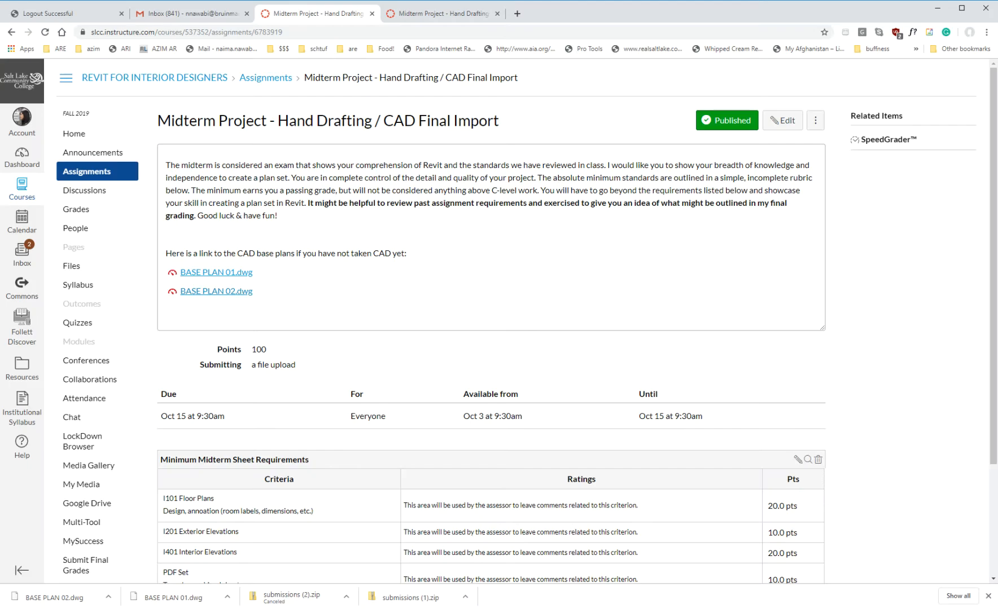
- Review the Midterm Project - Hand Drafting / CAD Final Import page in the browser, including its minimum sheet requirements
{"action": "left_click_drag", "start_coordinate": [502, 122], "coordinate": [158, 121]}
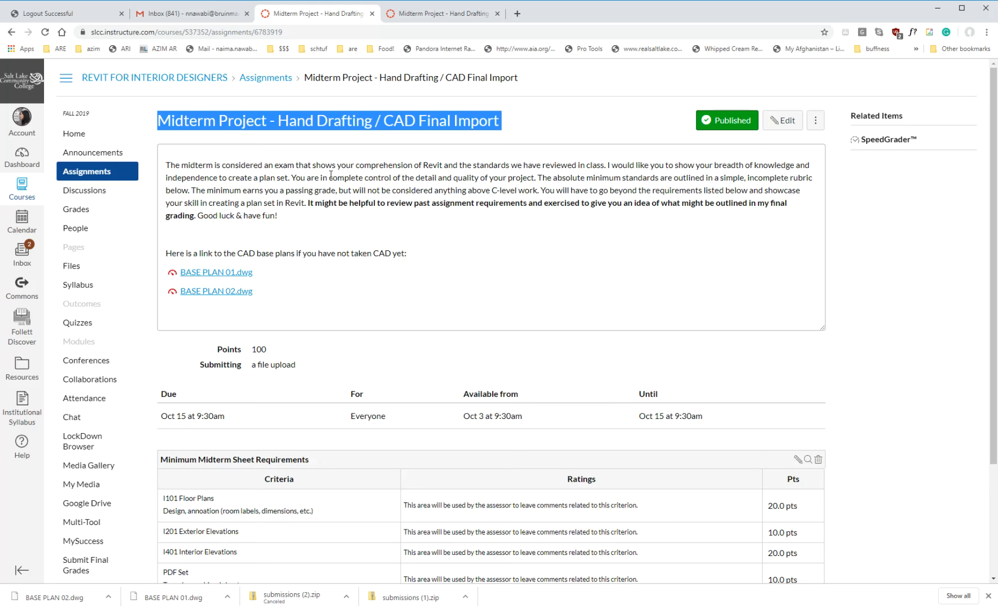
{"action": "scroll", "coordinate": [527, 249], "scroll_direction": "down", "scroll_amount": 3}
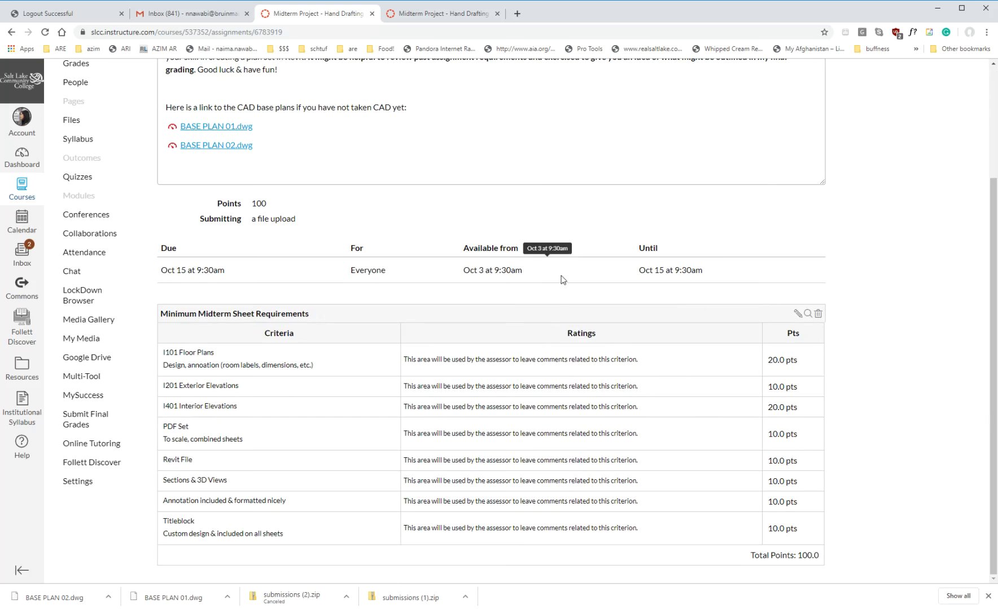
{"action": "scroll", "coordinate": [561, 280], "scroll_direction": "up", "scroll_amount": 3}
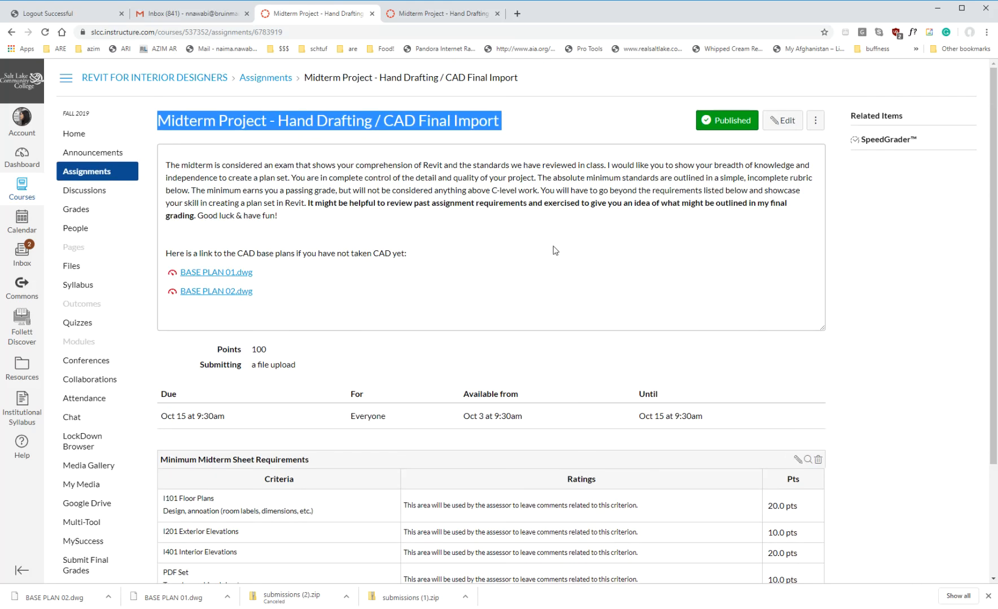
- Open the Revit for Interior Designers course in Student View and look through its course summary
{"action": "left_click", "coordinate": [125, 178]}
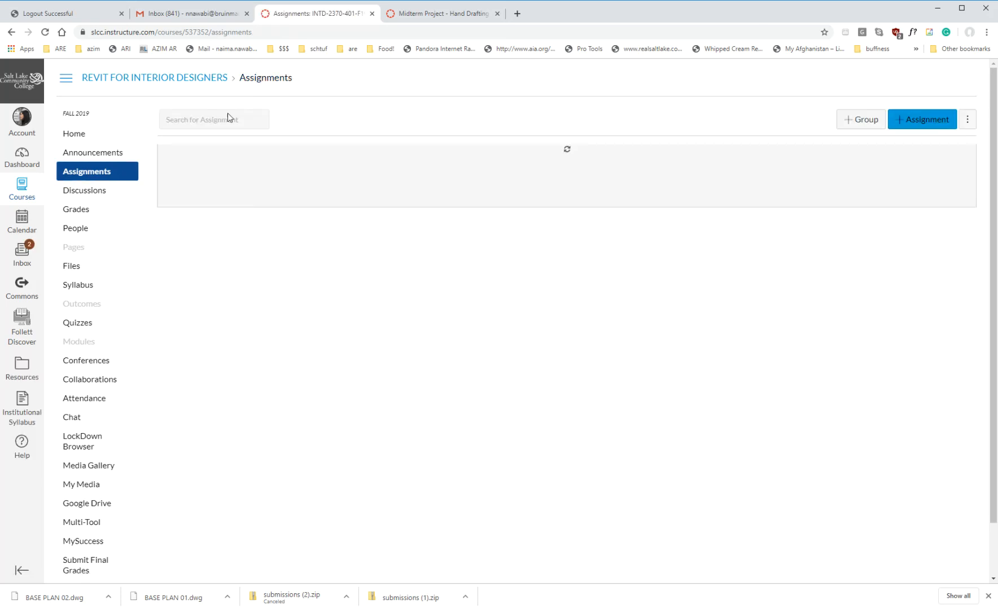
{"action": "left_click", "coordinate": [201, 80]}
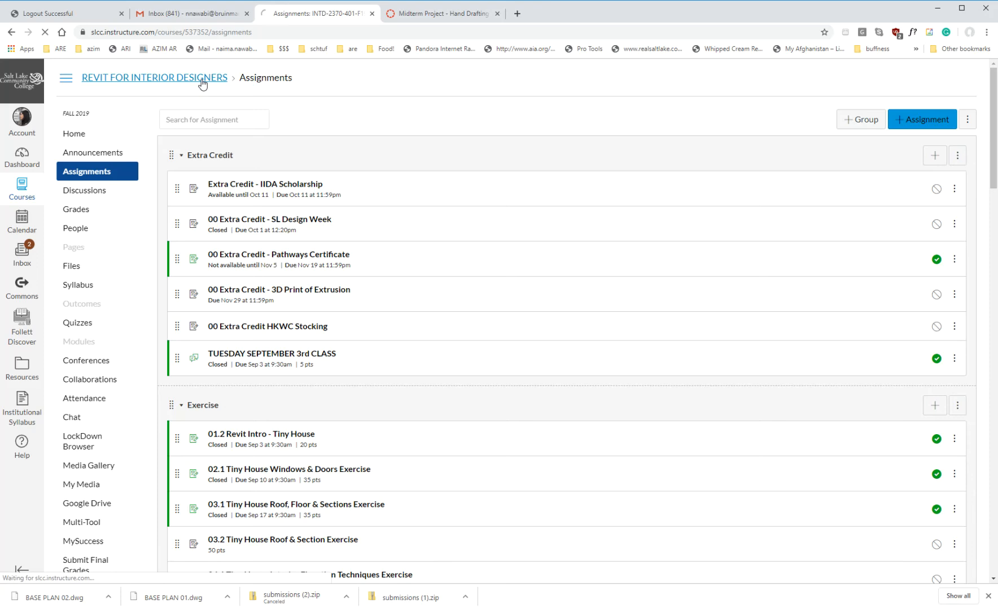
{"action": "left_click", "coordinate": [874, 218]}
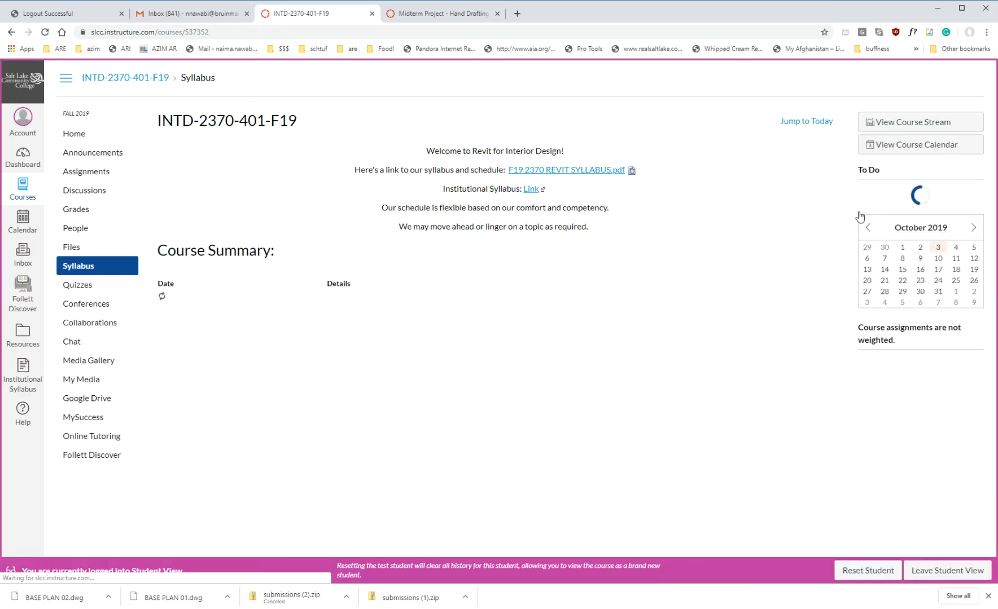
{"action": "scroll", "coordinate": [740, 251], "scroll_direction": "down", "scroll_amount": 3}
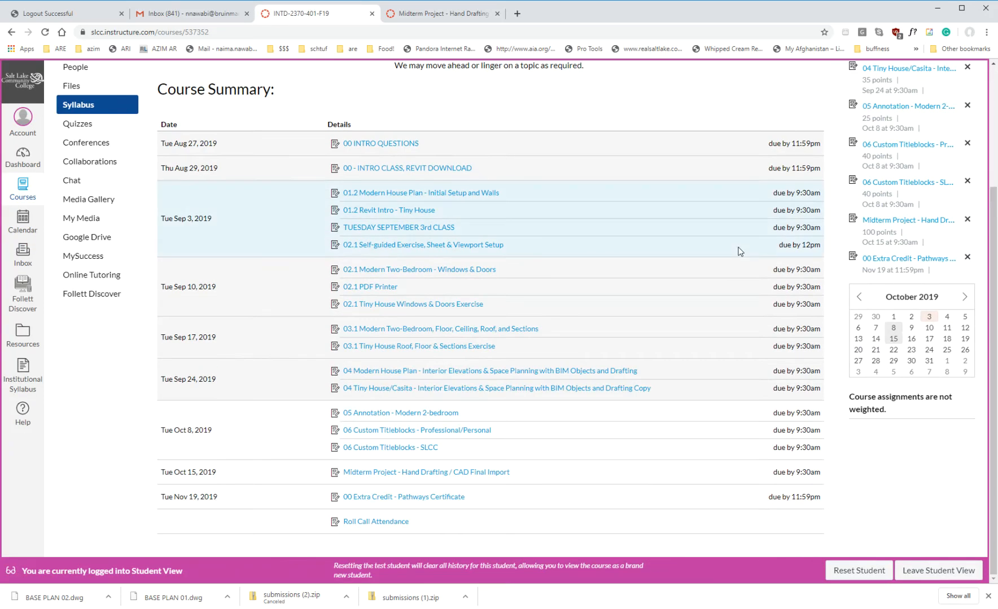
{"action": "scroll", "coordinate": [499, 245], "scroll_direction": "up", "scroll_amount": 2}
- Search the course's assignments for "midterm"
{"action": "left_click", "coordinate": [111, 122]}
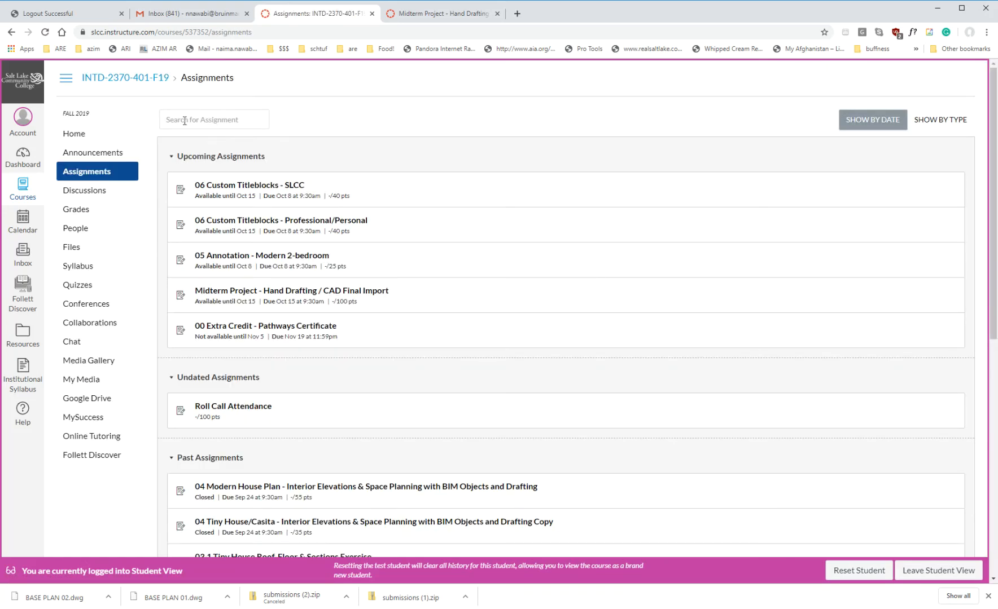
{"action": "left_click", "coordinate": [185, 121]}
{"action": "type", "text": "midterm"}
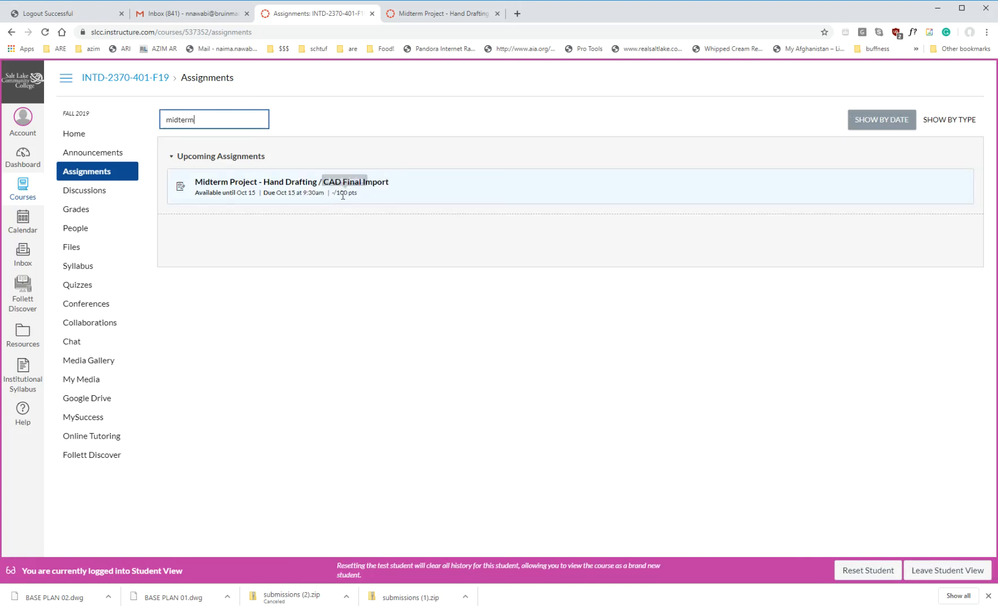
- Switch to the Spring 2019 midterm assignment page and check the options for its BASE PLAN 01.dwg link
{"action": "left_click", "coordinate": [410, 13]}
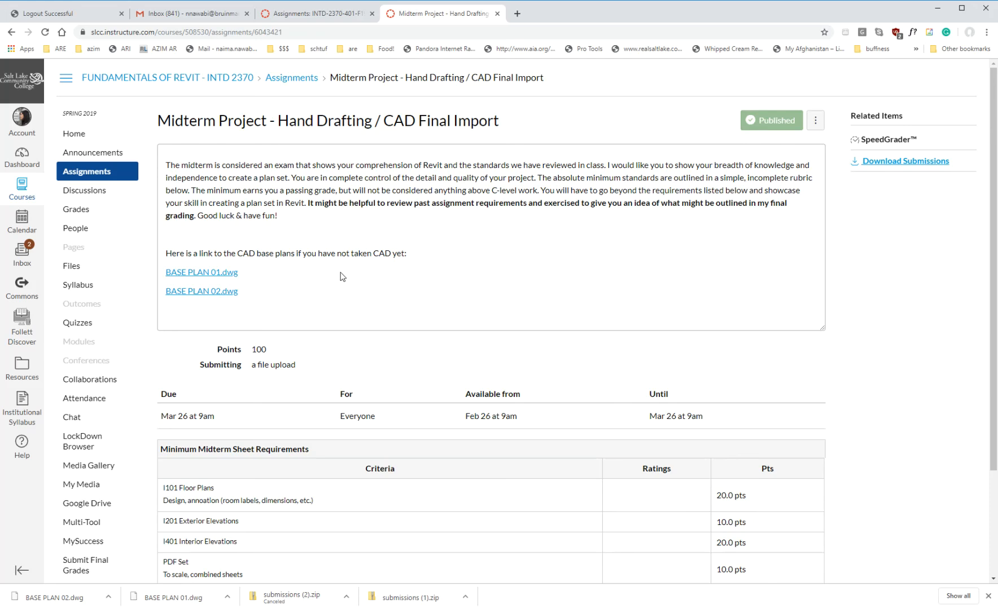
{"action": "right_click", "coordinate": [222, 274]}
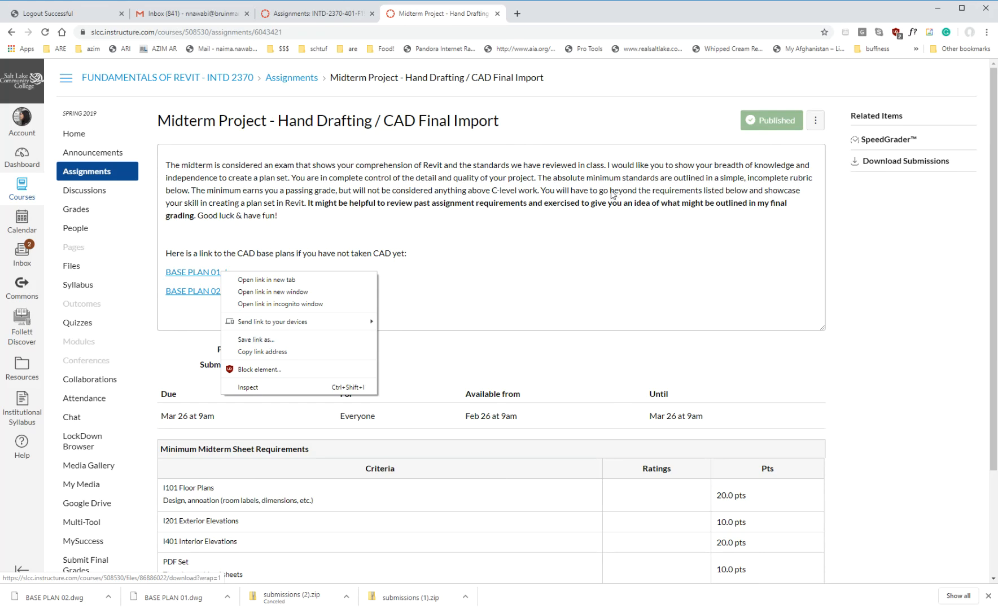
{"action": "left_click", "coordinate": [583, 199]}
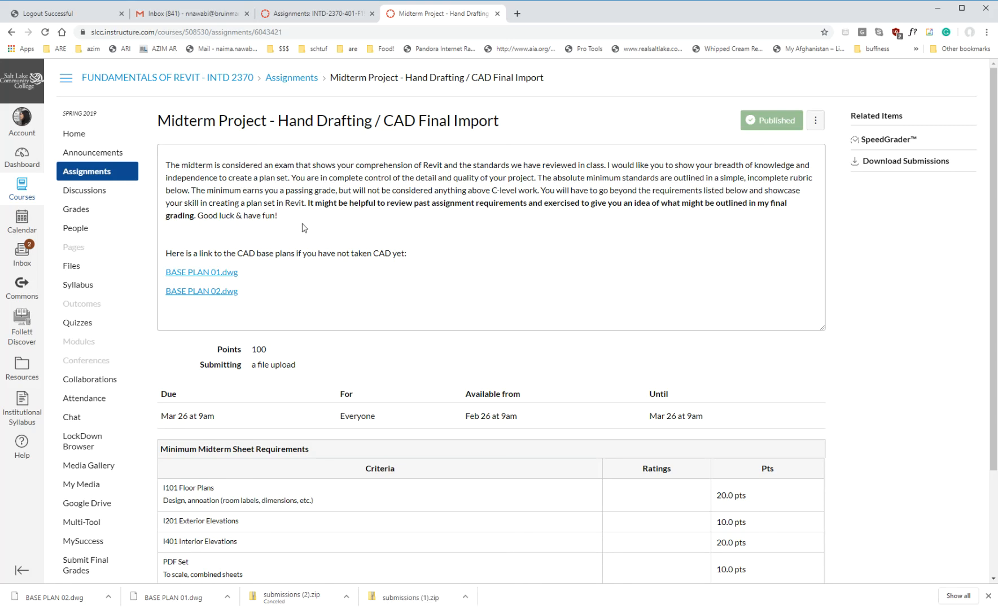
- Open the Canvas inbox in a new tab and move that tab out of the current browser window
{"action": "right_click", "coordinate": [24, 254]}
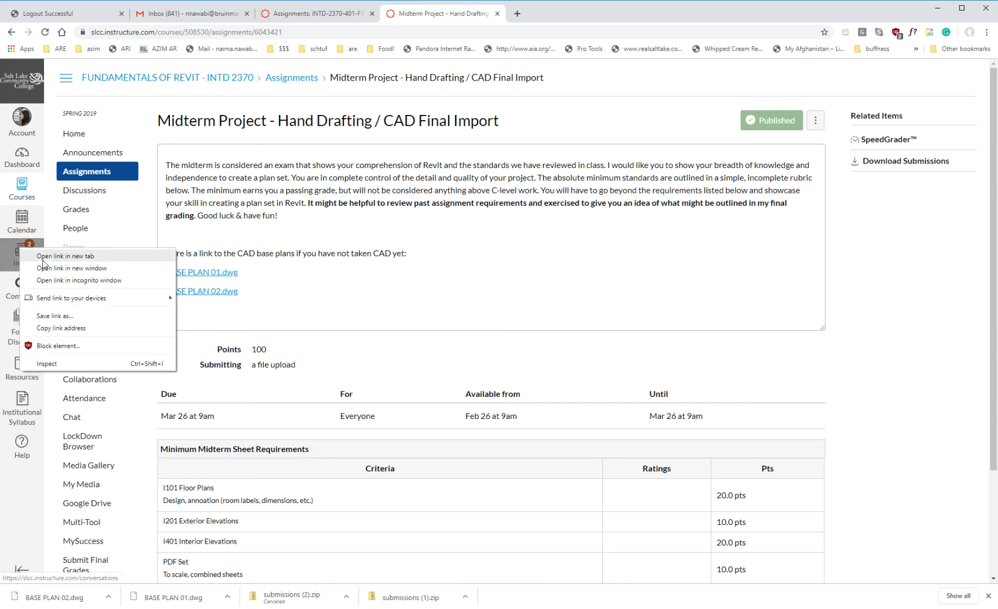
{"action": "left_click", "coordinate": [65, 256]}
{"action": "left_click_drag", "start_coordinate": [541, 14], "coordinate": [997, 62]}
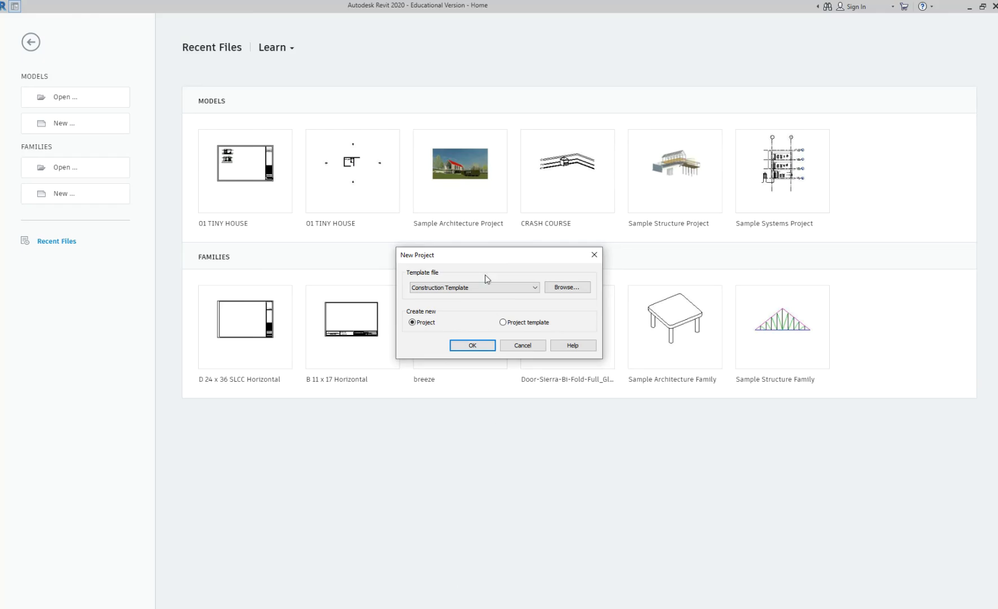
- Create the new Revit project from the Residential-Default template
{"action": "left_click", "coordinate": [485, 288]}
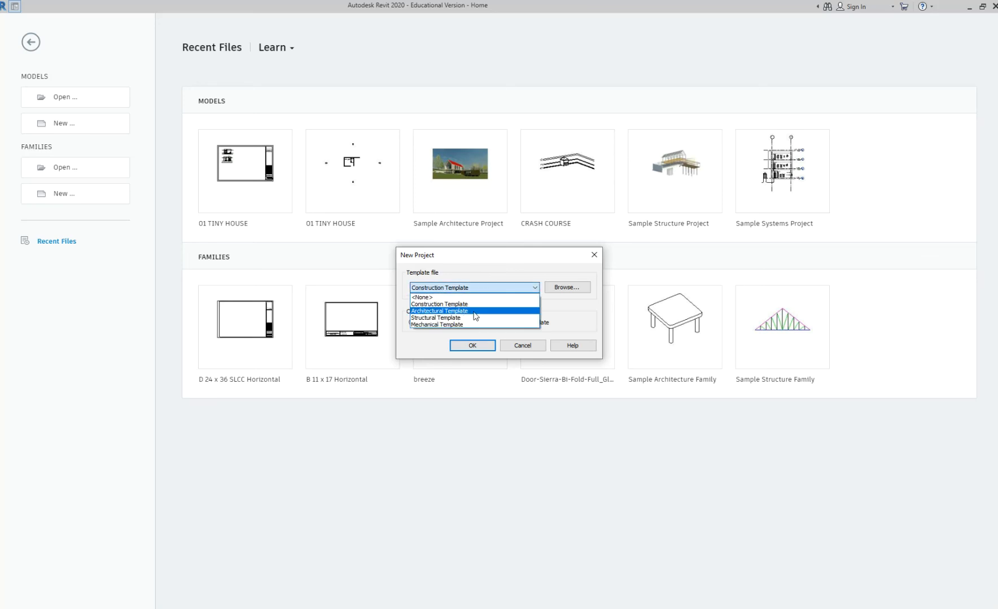
{"action": "left_click", "coordinate": [485, 287]}
{"action": "left_click", "coordinate": [567, 289]}
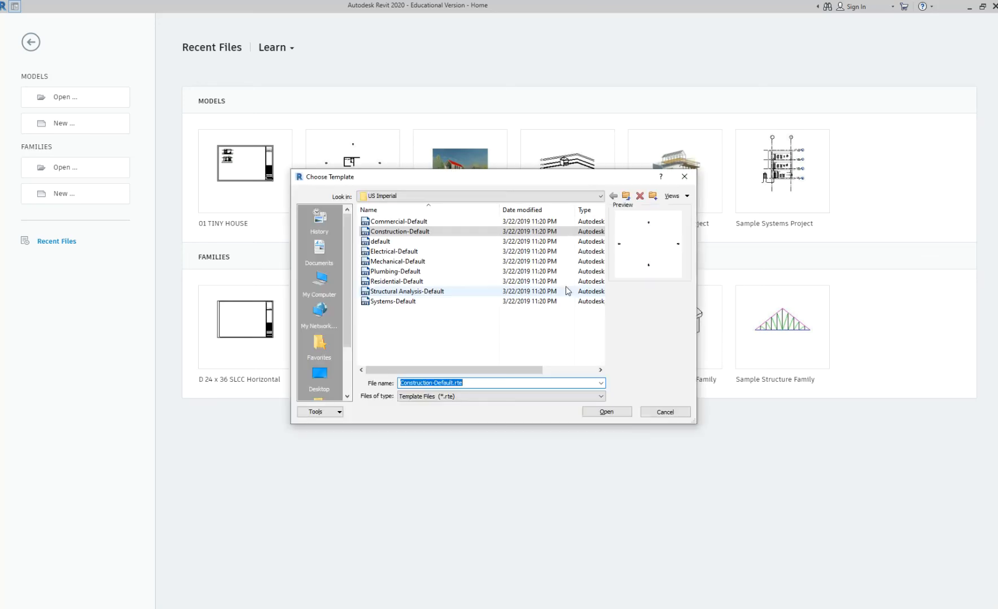
{"action": "left_click", "coordinate": [420, 281]}
{"action": "left_click", "coordinate": [588, 413]}
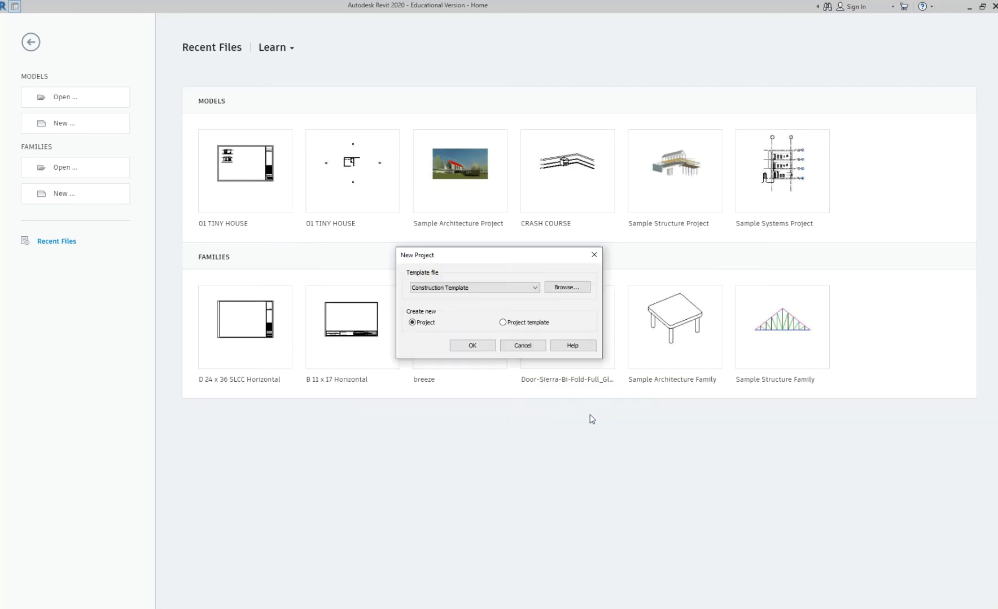
{"action": "left_click", "coordinate": [475, 348]}
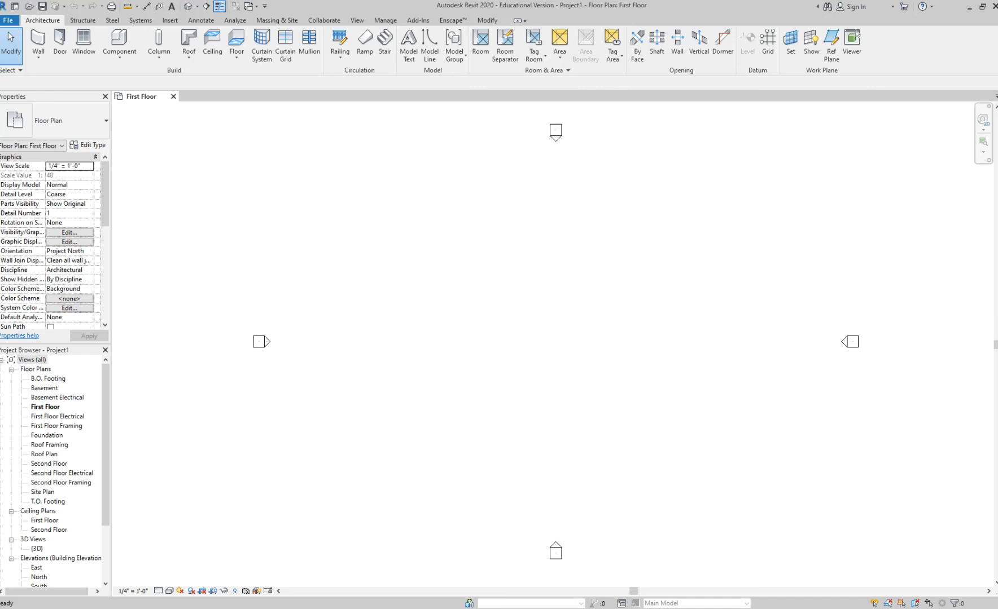
- Open the North building elevation and bring its level heads into view
{"action": "double_click", "coordinate": [38, 577]}
{"action": "middle_click_drag", "start_coordinate": [808, 324], "coordinate": [607, 330]}
{"action": "scroll", "coordinate": [715, 324], "scroll_direction": "up", "scroll_amount": 2}
{"action": "middle_click_drag", "start_coordinate": [818, 344], "coordinate": [691, 325]}
{"action": "scroll", "coordinate": [691, 325], "scroll_direction": "up", "scroll_amount": 1}
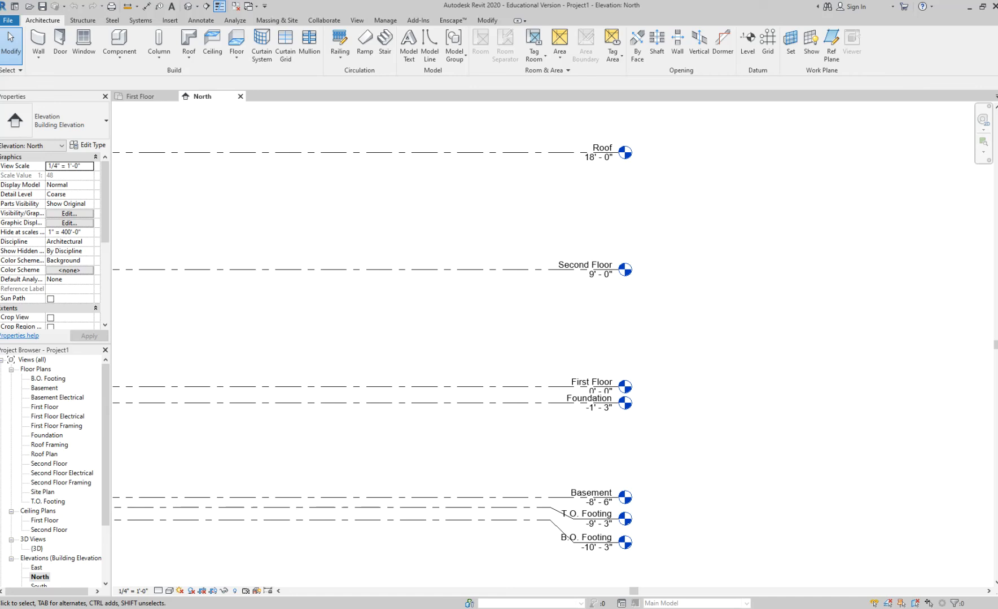
{"action": "mouse_move", "coordinate": [444, 608]}
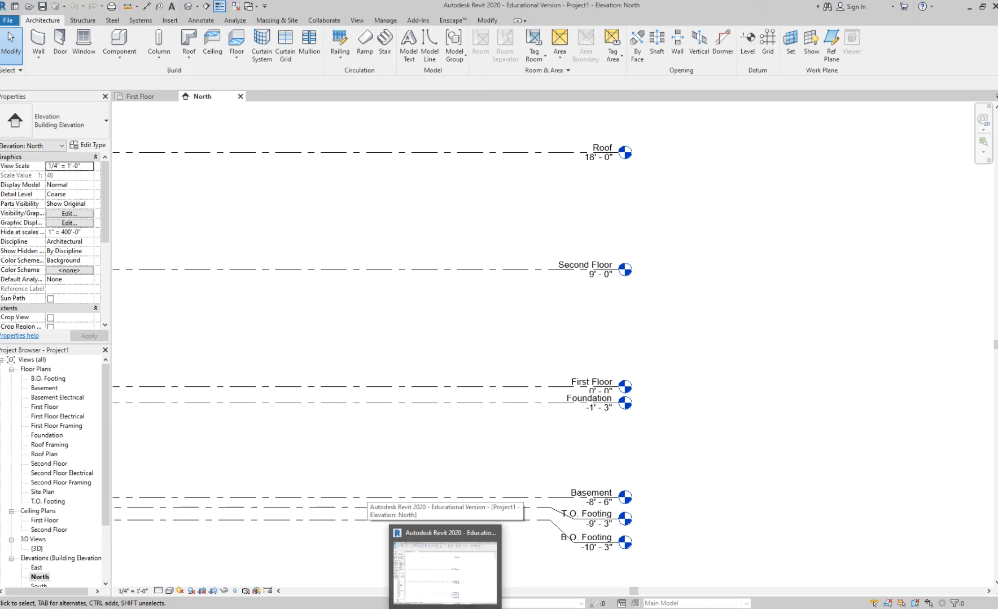
{"action": "right_click", "coordinate": [445, 608]}
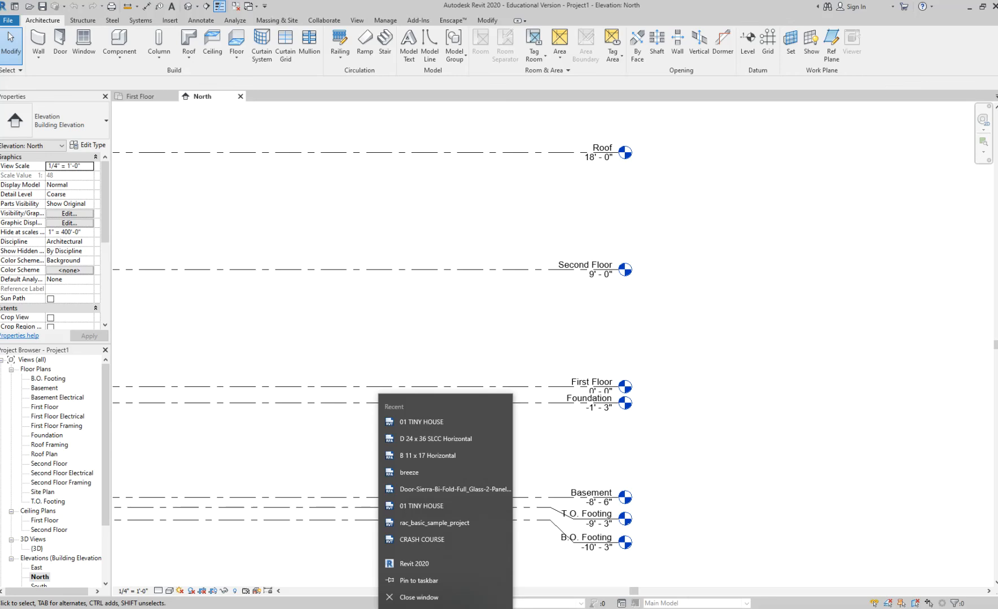
{"action": "key", "text": "Escape"}
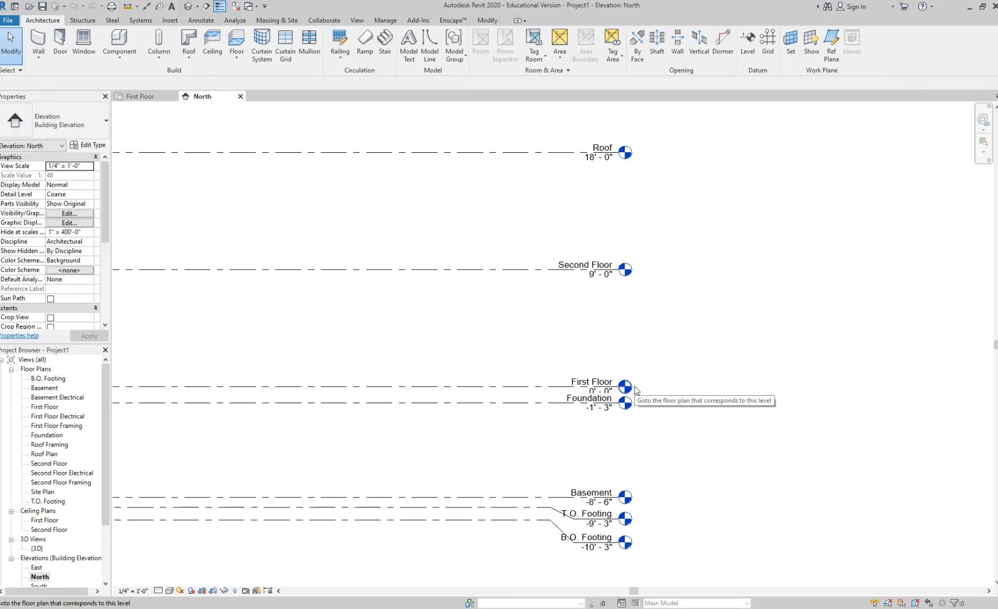
- Set the Second Floor level's elevation to 13' - 0" in the North elevation
{"action": "middle_click_drag", "start_coordinate": [643, 345], "coordinate": [624, 396]}
{"action": "scroll", "coordinate": [621, 394], "scroll_direction": "up", "scroll_amount": 3}
{"action": "middle_click_drag", "start_coordinate": [644, 368], "coordinate": [642, 374]}
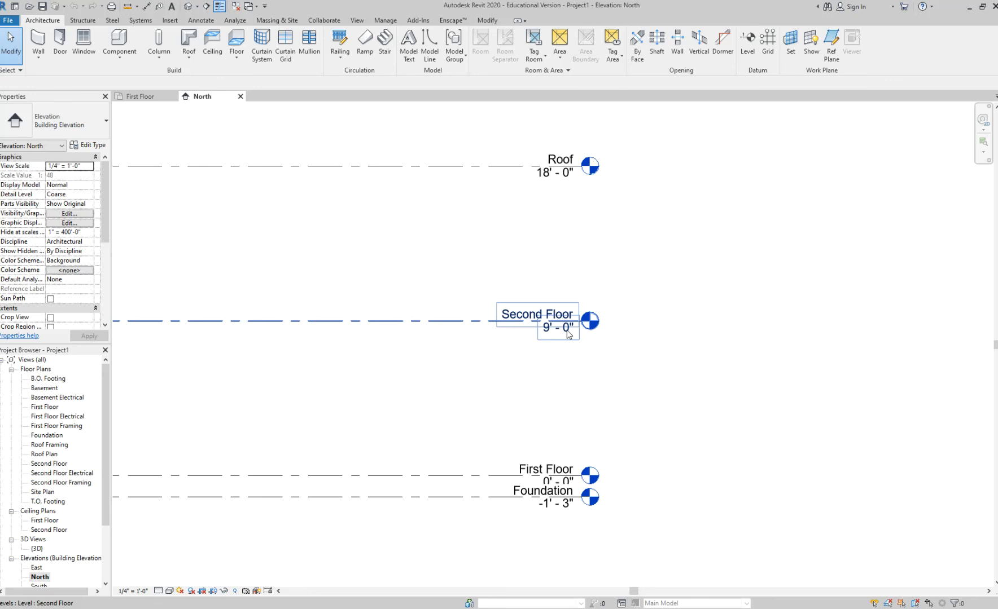
{"action": "double_click", "coordinate": [568, 334]}
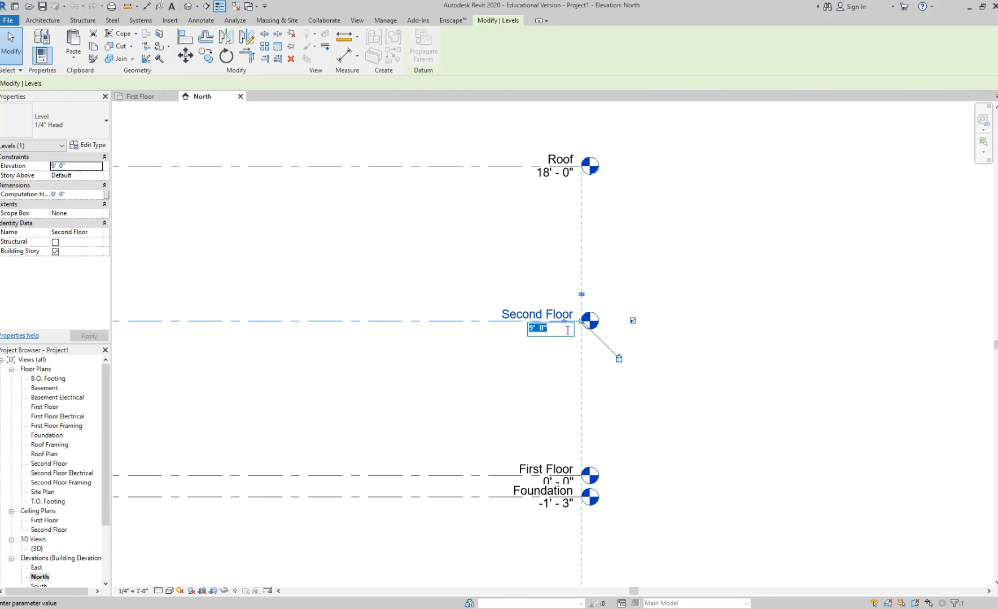
{"action": "type", "text": "13"}
{"action": "key", "text": "Return"}
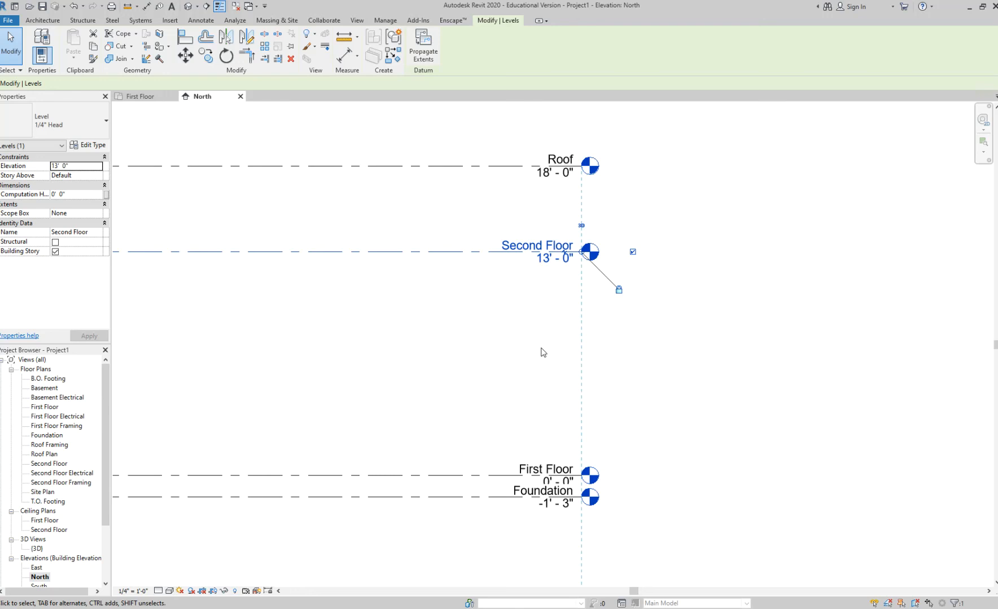
{"action": "left_click", "coordinate": [478, 324]}
- Draw three horizontal reference planes below the Second Floor level, spaced downward by about 2', 1'-3" and 1'-6"
{"action": "key", "text": "p"}
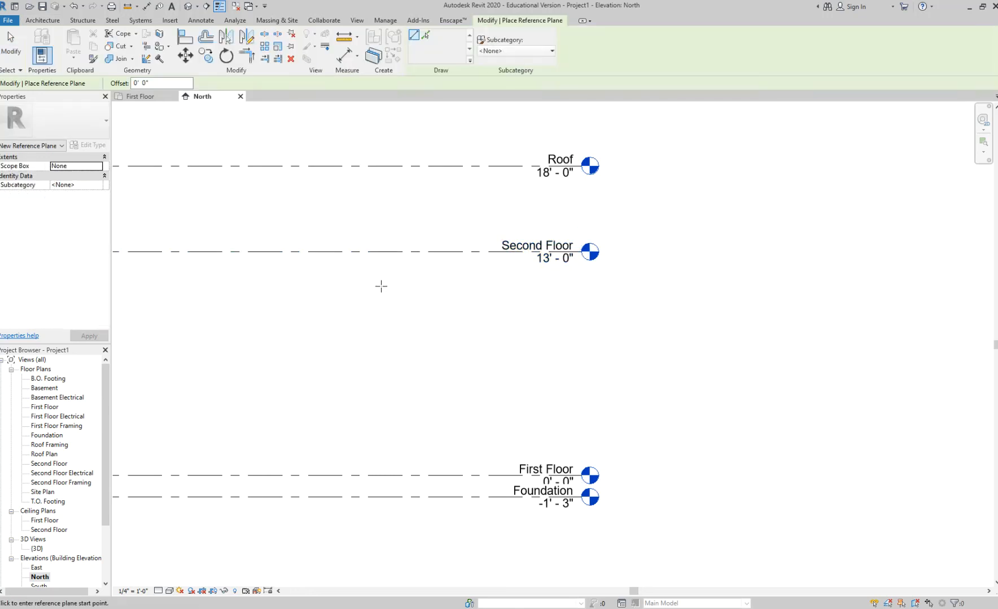
{"action": "left_click", "coordinate": [381, 286]}
{"action": "left_click", "coordinate": [667, 286]}
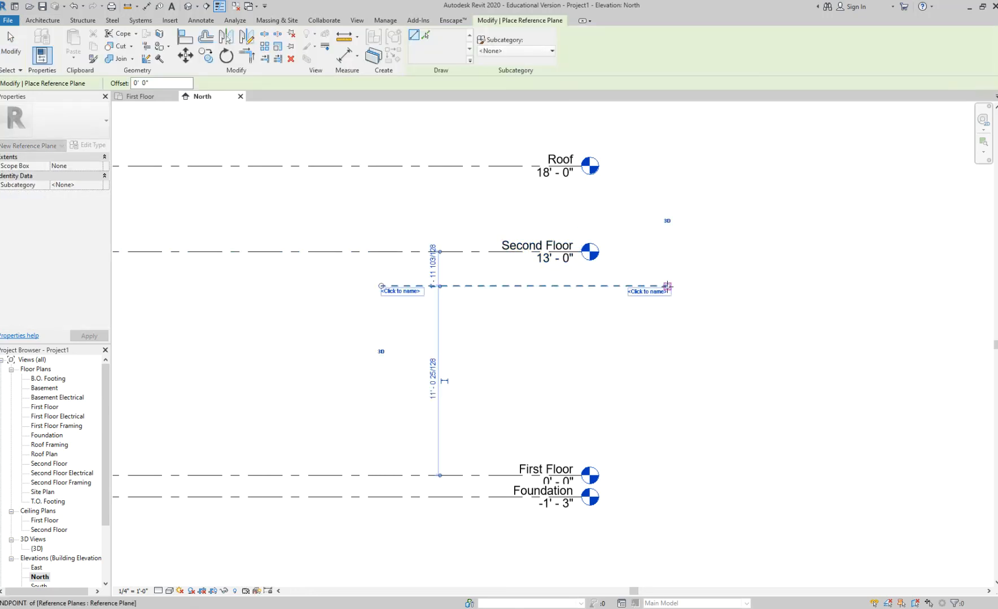
{"action": "left_click", "coordinate": [381, 307]}
{"action": "left_click", "coordinate": [645, 308]}
{"action": "left_click", "coordinate": [381, 333]}
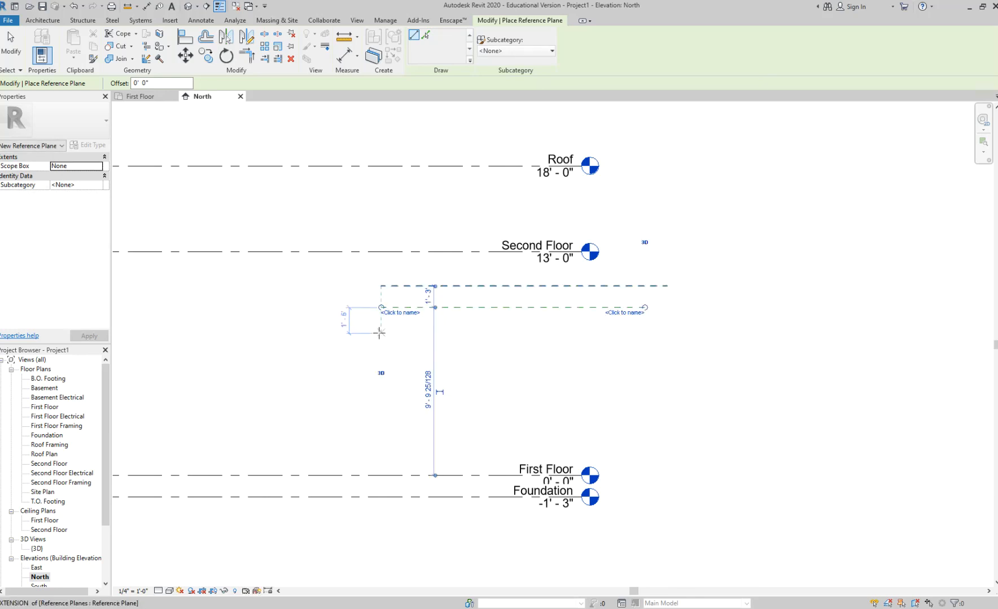
{"action": "left_click", "coordinate": [658, 333]}
{"action": "key", "text": "Escape"}
{"action": "key", "text": "Escape"}
- Place an aligned dimension string from the Second Floor level through the three reference planes below it
{"action": "scroll", "coordinate": [508, 285], "scroll_direction": "up", "scroll_amount": 2}
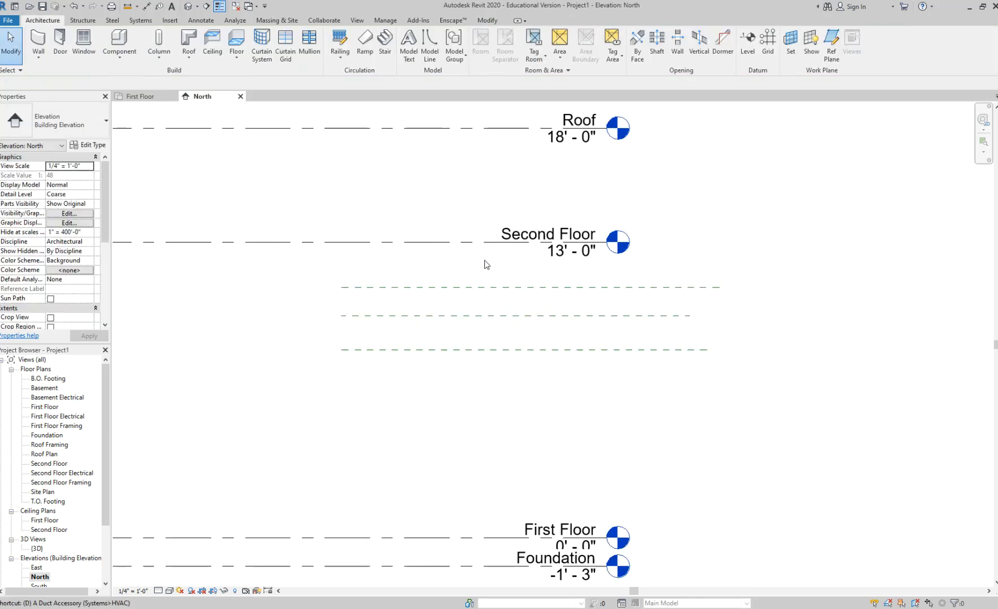
{"action": "key", "text": "d"}
{"action": "key", "text": "i"}
{"action": "left_click", "coordinate": [466, 242]}
{"action": "left_click", "coordinate": [473, 287]}
{"action": "left_click", "coordinate": [476, 316]}
{"action": "left_click", "coordinate": [476, 349]}
{"action": "left_click", "coordinate": [312, 434]}
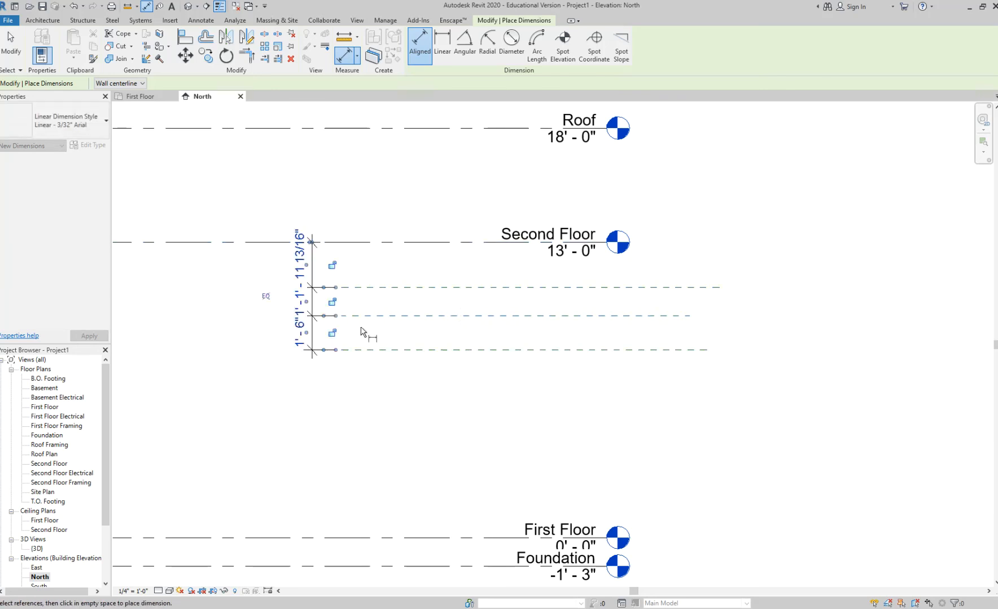
- Set the uppermost reference plane's distance below the Second Floor level to 1'-0"
{"action": "key", "text": "Escape"}
{"action": "key", "text": "Escape"}
{"action": "left_click", "coordinate": [367, 288]}
{"action": "left_click", "coordinate": [304, 265]}
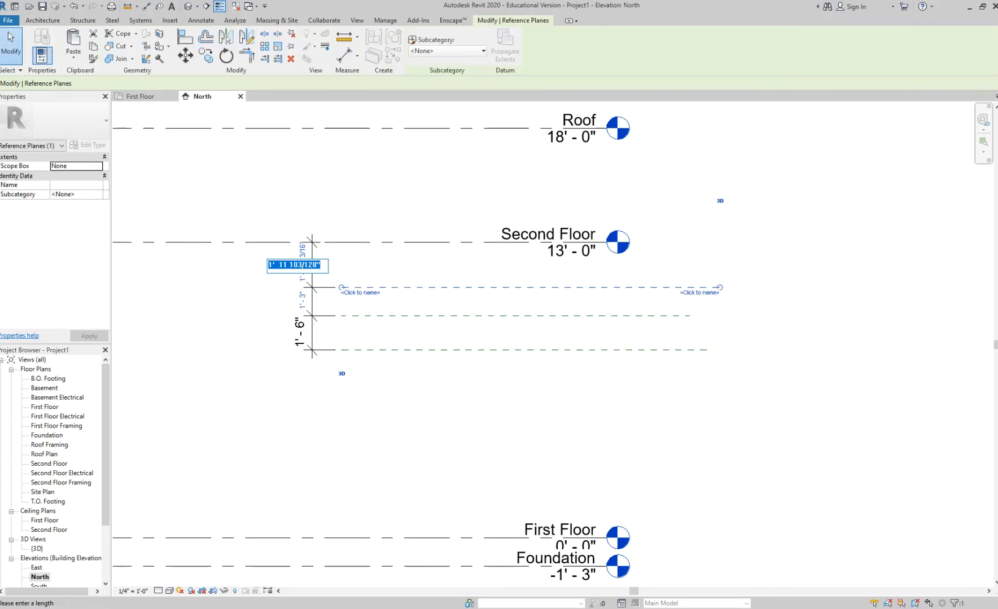
{"action": "type", "text": "1"}
{"action": "key", "text": "Return"}
{"action": "left_click", "coordinate": [231, 291]}
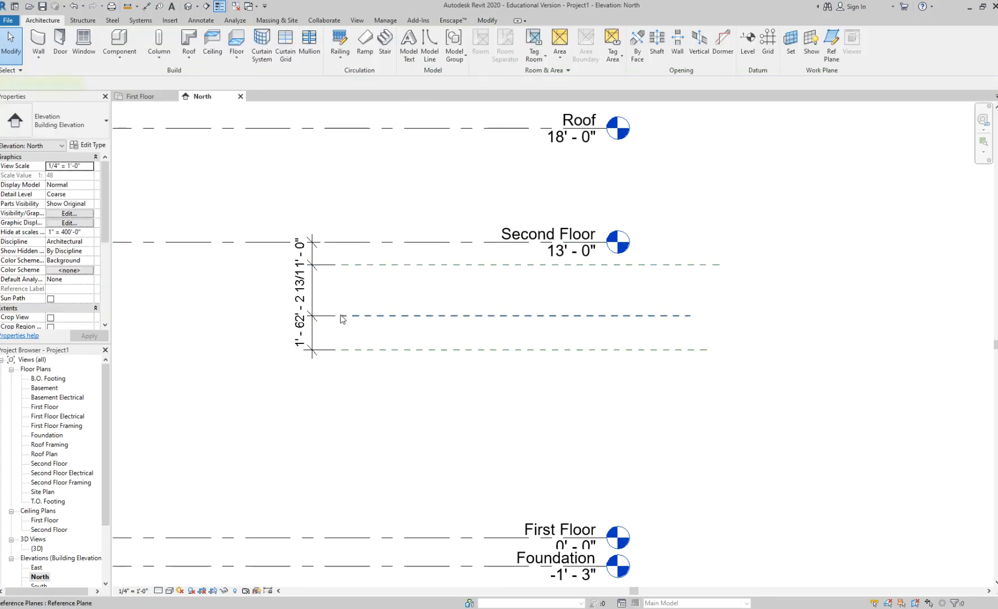
- Set the middle reference plane's distance below the uppermost reference plane to 1'-0"
{"action": "left_click", "coordinate": [341, 317]}
{"action": "left_click", "coordinate": [305, 291]}
{"action": "type", "text": "1"}
{"action": "key", "text": "Return"}
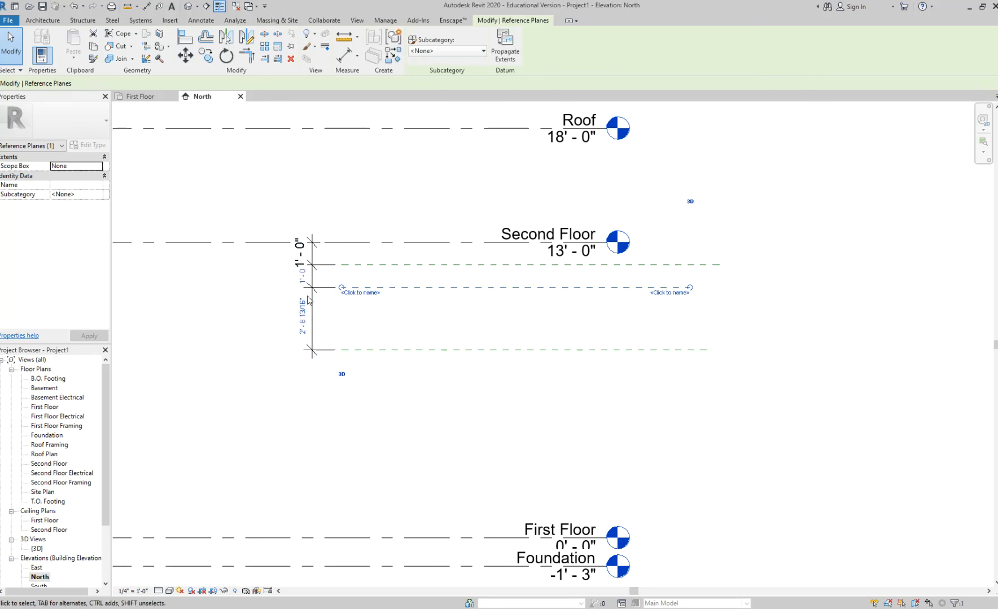
{"action": "left_click", "coordinate": [453, 408]}
- Set the lowest reference plane's distance below the middle reference plane to 1'-0"
{"action": "left_click", "coordinate": [417, 350]}
{"action": "left_click", "coordinate": [303, 317]}
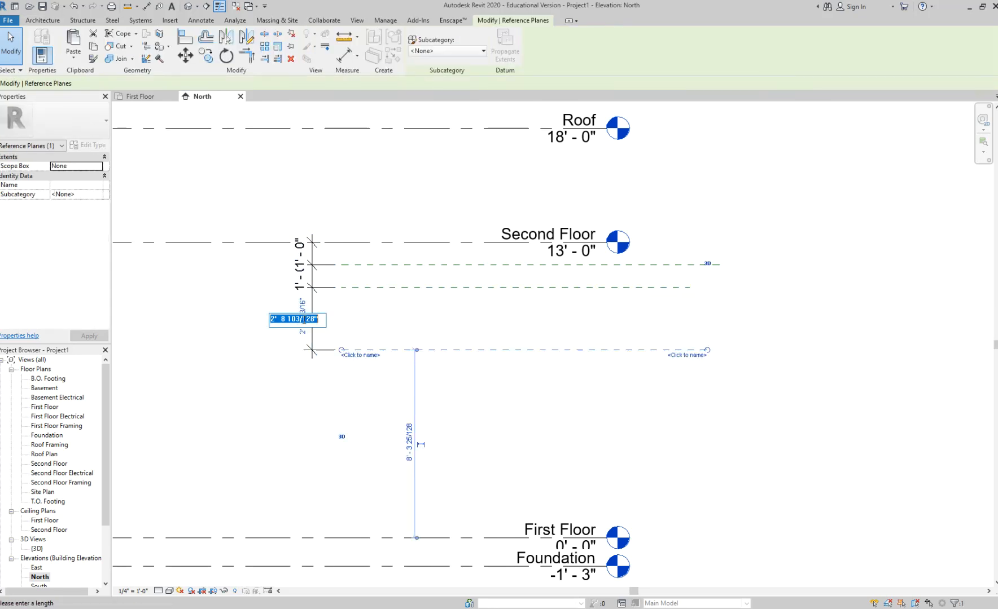
{"action": "type", "text": "1"}
{"action": "key", "text": "Return"}
{"action": "left_click", "coordinate": [353, 342]}
- Extend the existing dimension string from the lowest reference plane down to the First Floor level by editing its witness lines
{"action": "left_click", "coordinate": [314, 302]}
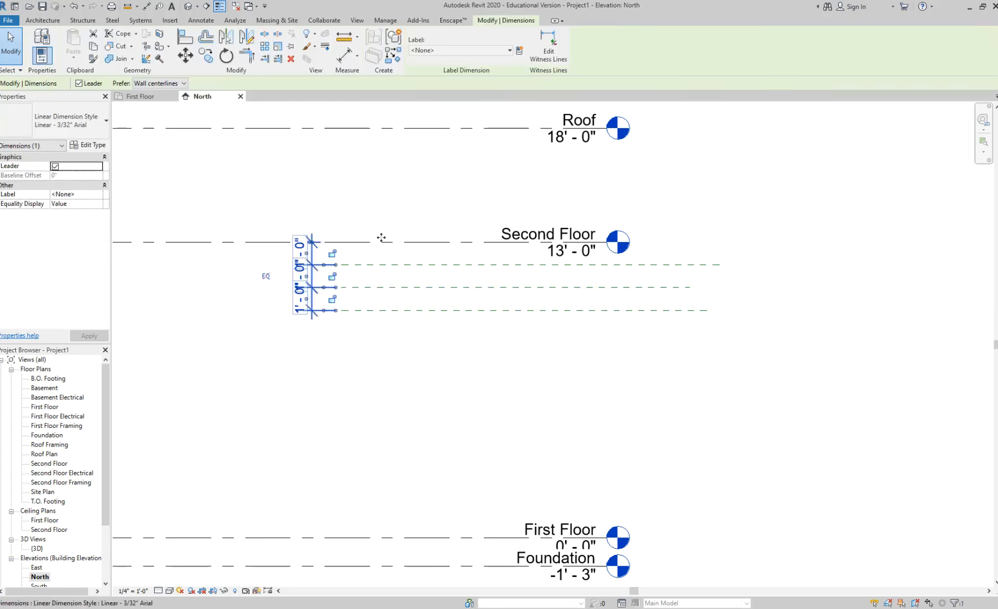
{"action": "left_click", "coordinate": [545, 48]}
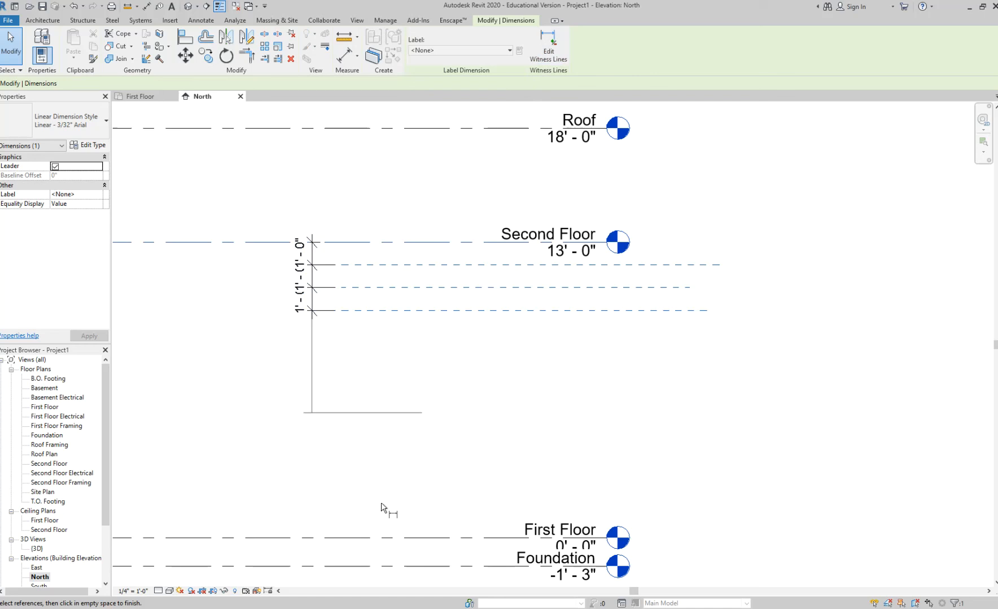
{"action": "left_click", "coordinate": [394, 541]}
{"action": "left_click", "coordinate": [423, 555]}
{"action": "left_click", "coordinate": [409, 397]}
{"action": "middle_click_drag", "start_coordinate": [433, 358], "coordinate": [521, 343]}
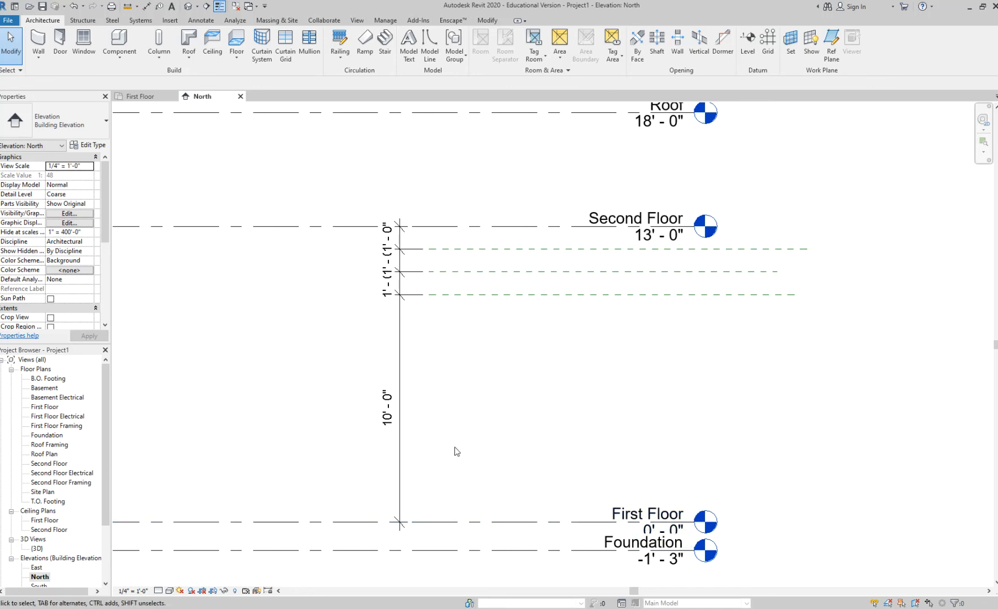
- Examine the three reference planes below the Second Floor level one by one
{"action": "left_click", "coordinate": [463, 295]}
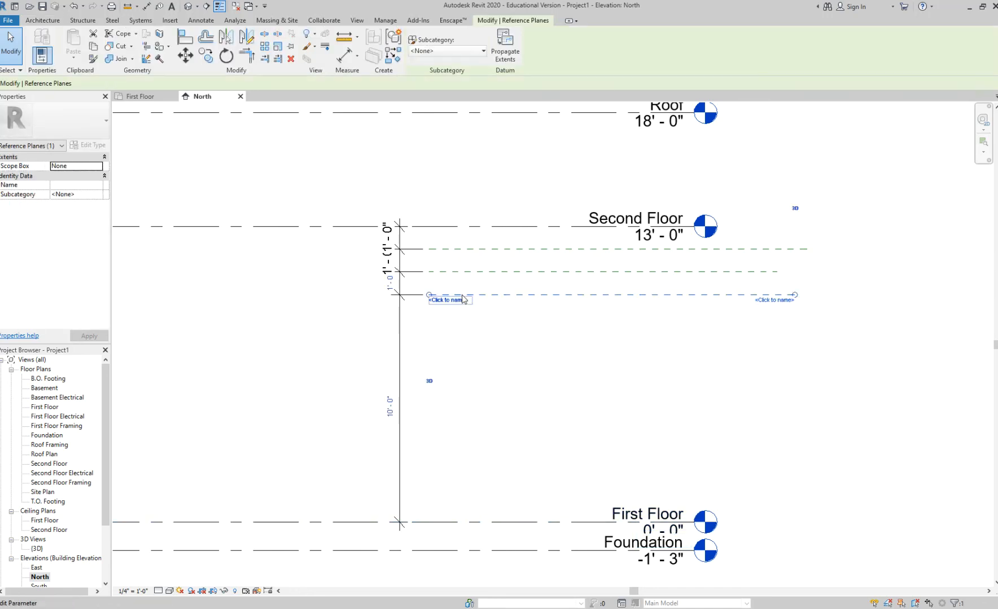
{"action": "scroll", "coordinate": [463, 298], "scroll_direction": "up", "scroll_amount": 2}
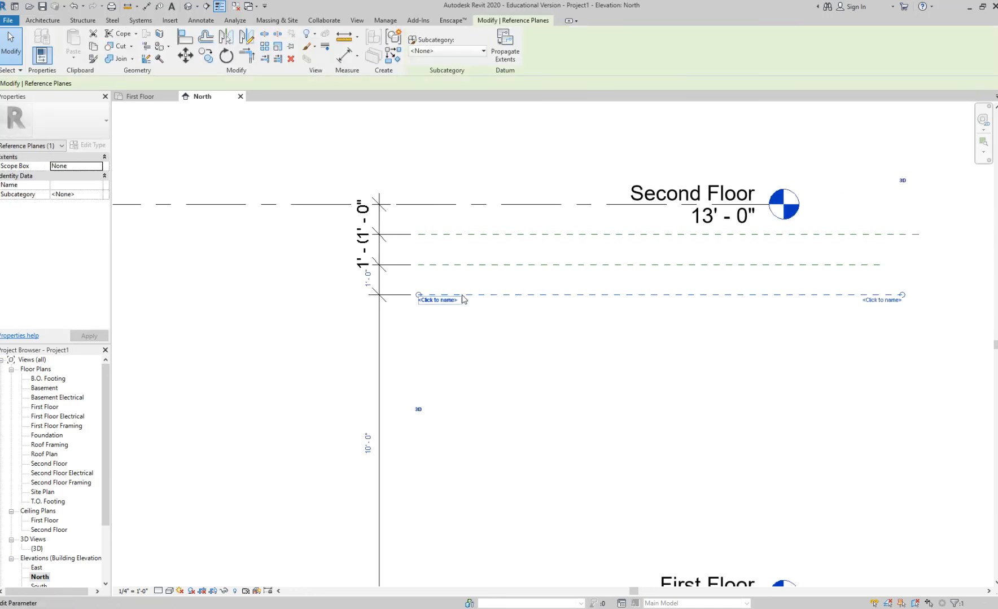
{"action": "left_click", "coordinate": [466, 262]}
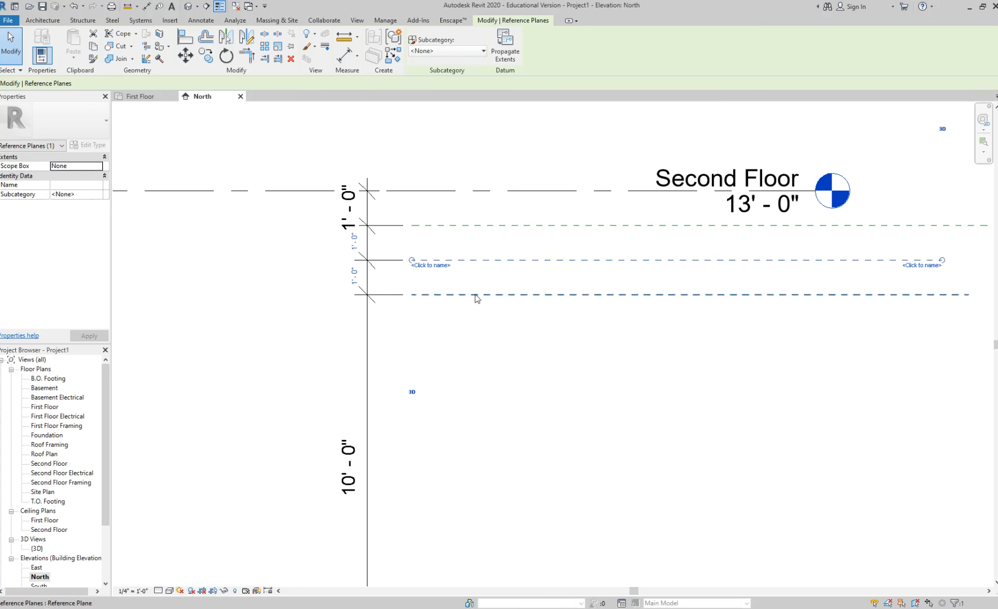
{"action": "left_click", "coordinate": [474, 226]}
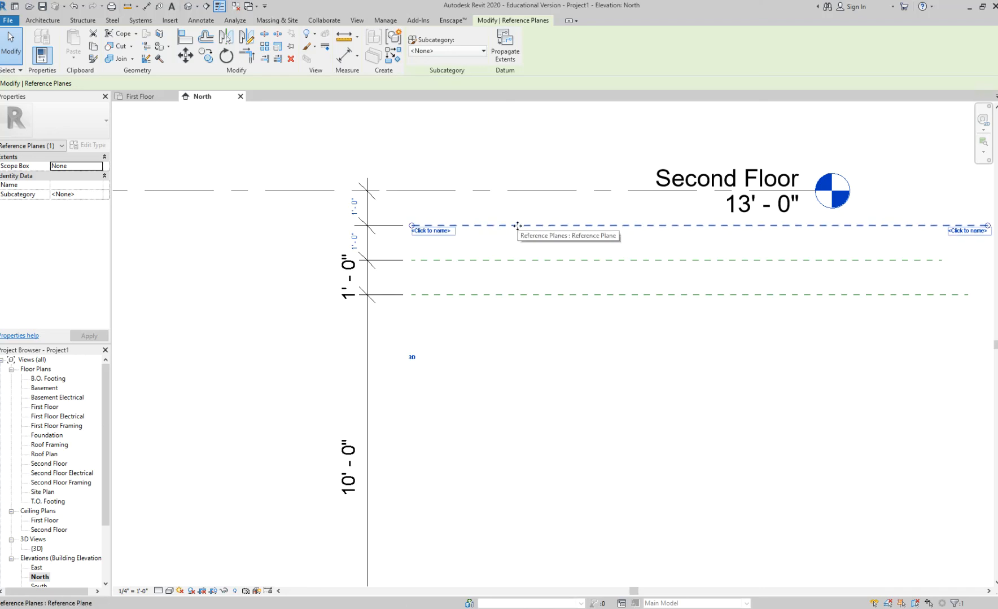
{"action": "middle_click_drag", "start_coordinate": [512, 249], "coordinate": [531, 280]}
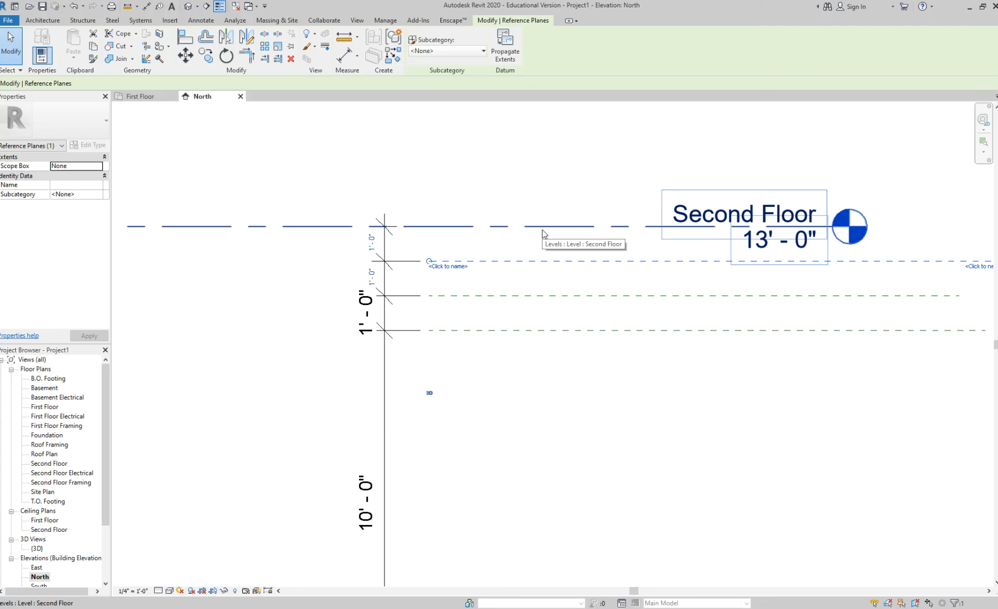
{"action": "left_click", "coordinate": [544, 350]}
{"action": "scroll", "coordinate": [544, 349], "scroll_direction": "down", "scroll_amount": 2}
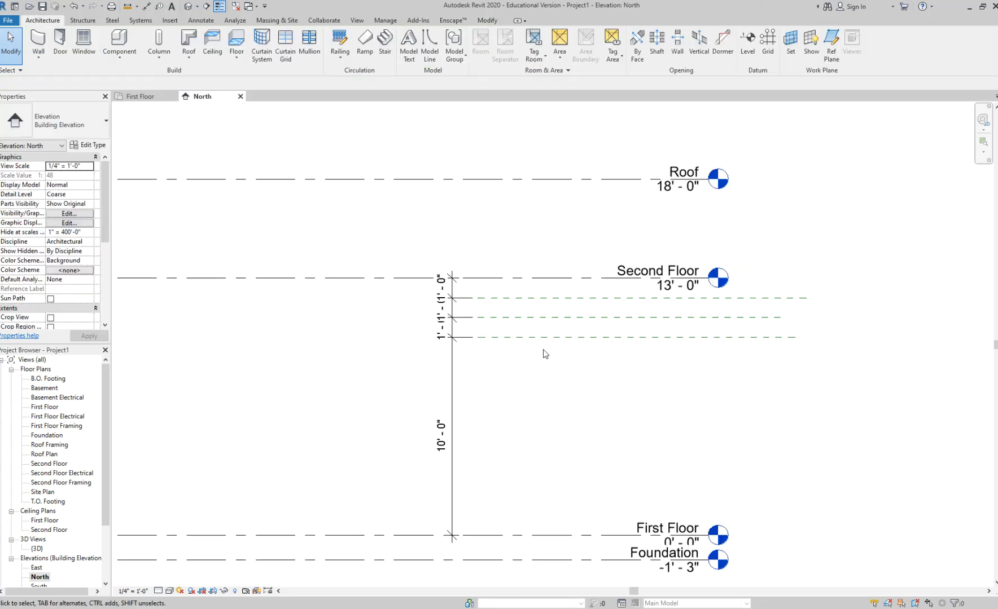
- Set the Roof level's elevation to 26' - 0" in the North elevation
{"action": "scroll", "coordinate": [543, 350], "scroll_direction": "down", "scroll_amount": 2}
{"action": "scroll", "coordinate": [655, 259], "scroll_direction": "up", "scroll_amount": 2}
{"action": "middle_click_drag", "start_coordinate": [657, 263], "coordinate": [585, 358]}
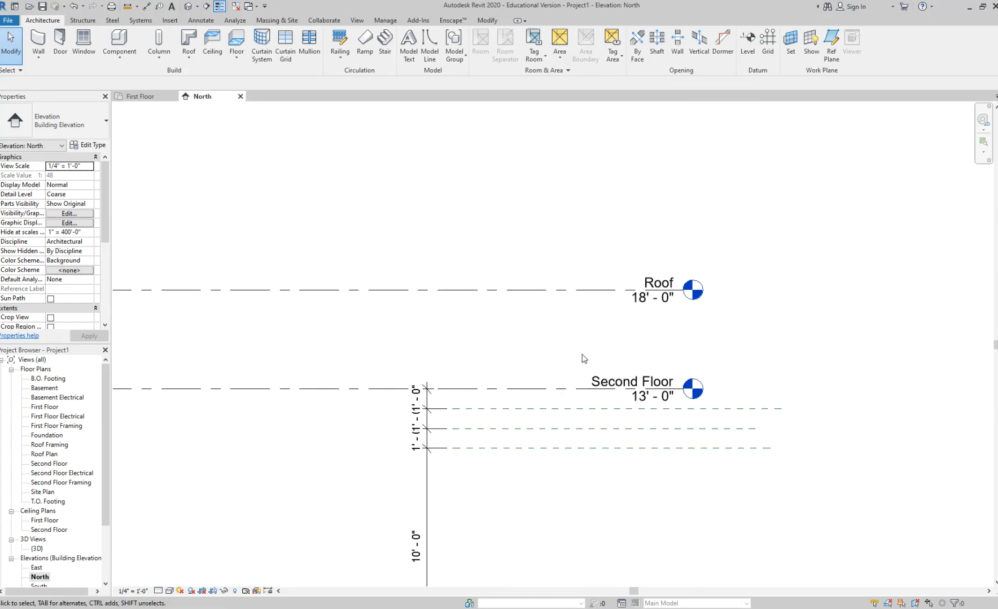
{"action": "left_click", "coordinate": [646, 304]}
{"action": "left_click", "coordinate": [645, 299]}
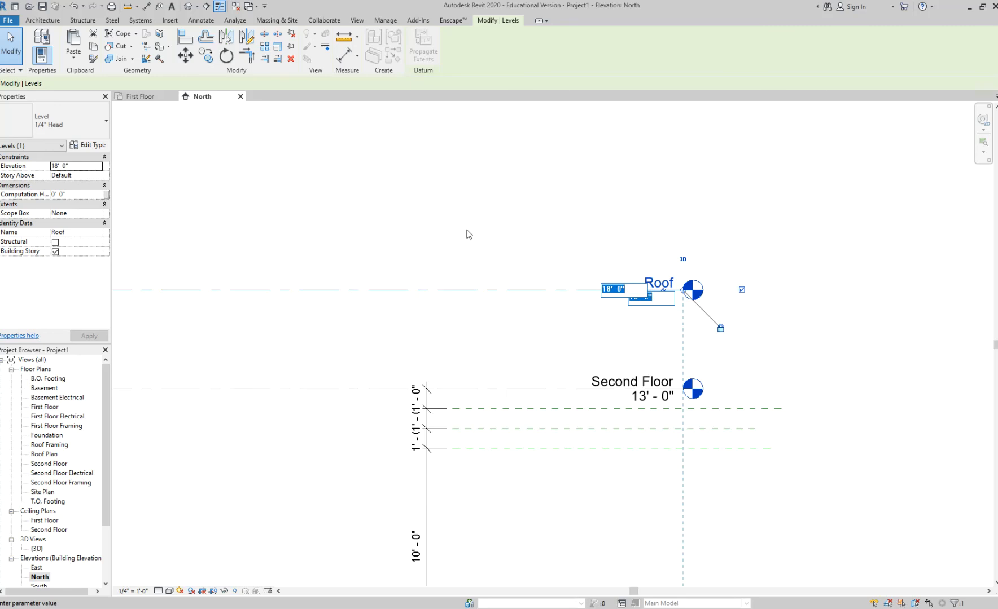
{"action": "scroll", "coordinate": [467, 233], "scroll_direction": "down", "scroll_amount": 1}
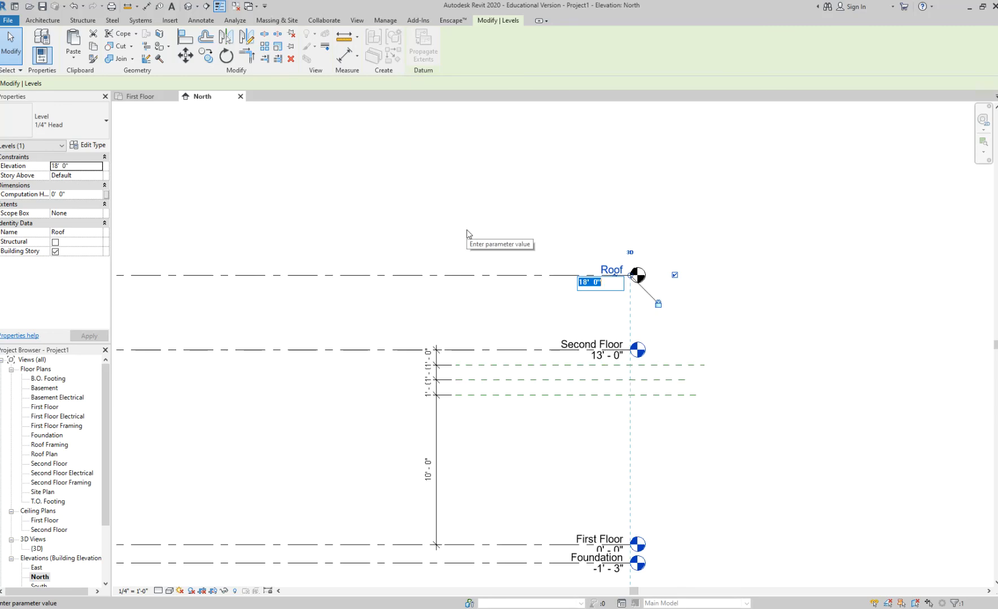
{"action": "type", "text": "26"}
{"action": "key", "text": "Return"}
- Copy the three reference planes below the Second Floor level up to the same positions below the Roof level
{"action": "left_click_drag", "start_coordinate": [530, 432], "coordinate": [488, 355]}
{"action": "key", "text": "c"}
{"action": "key", "text": "o"}
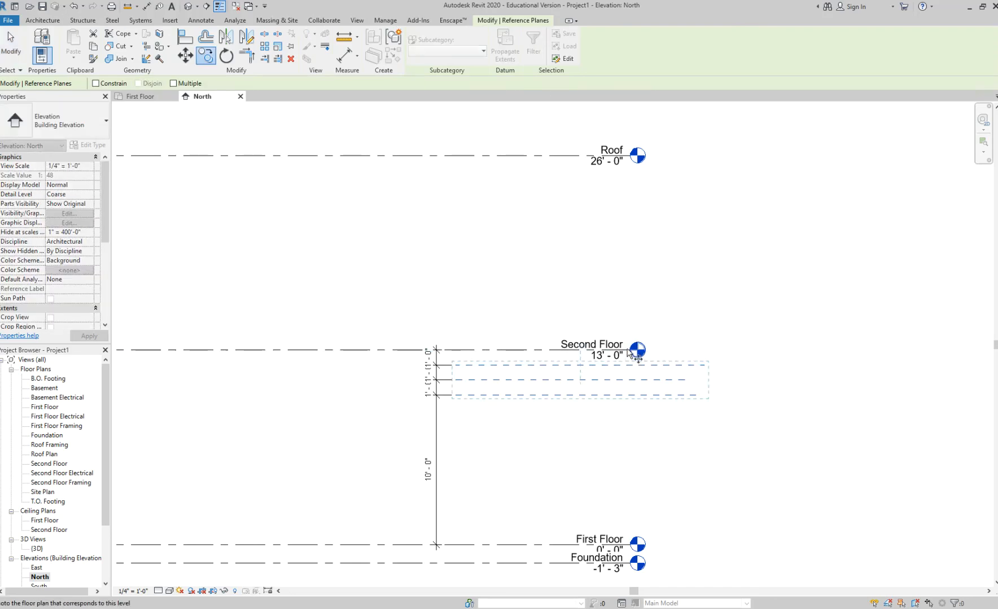
{"action": "left_click", "coordinate": [445, 350]}
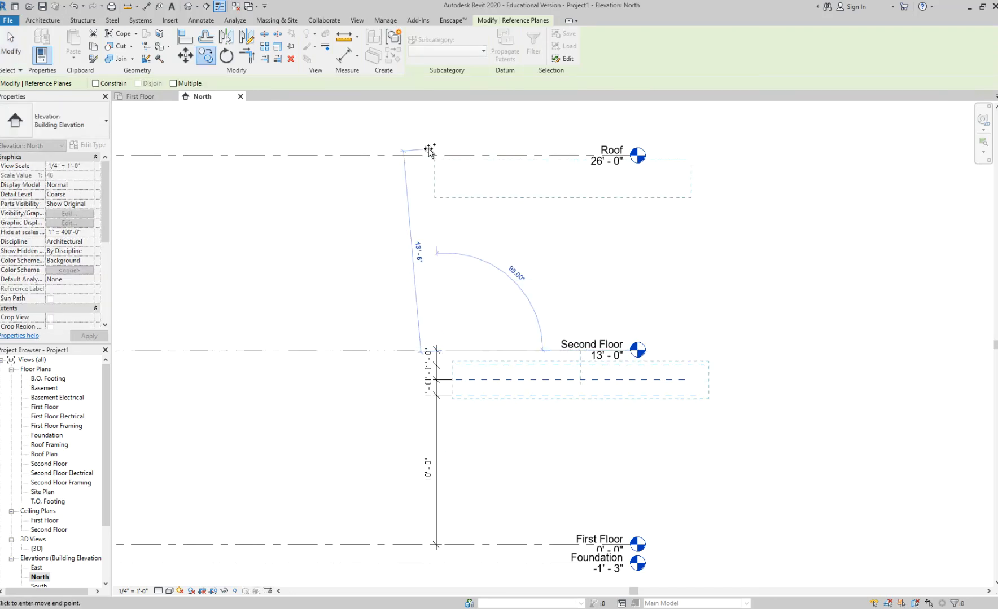
{"action": "left_click", "coordinate": [450, 158]}
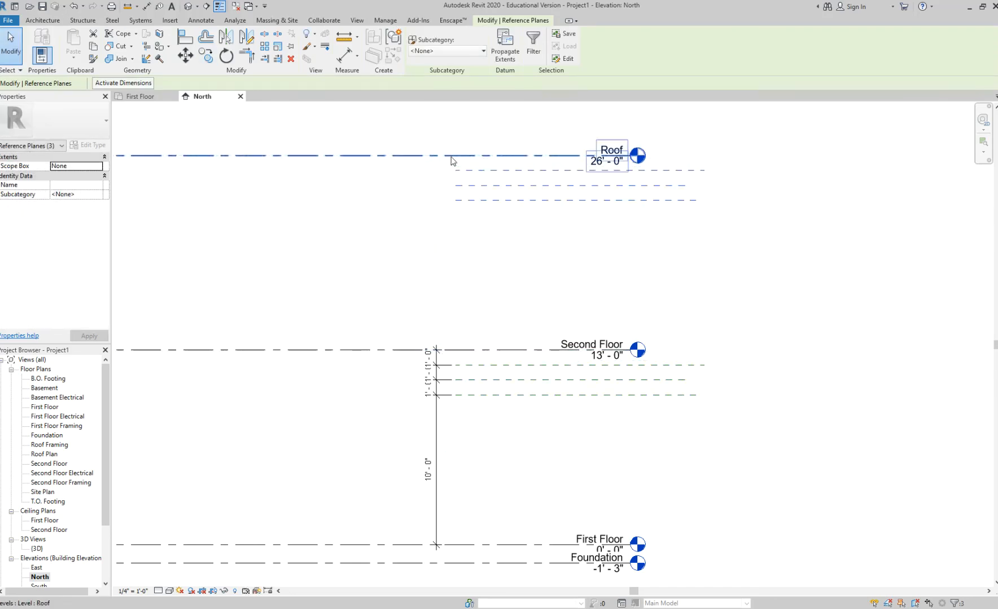
{"action": "left_click", "coordinate": [529, 245]}
- Place an aligned dimension from the Second Floor level up to the lowest reference plane below the Roof level
{"action": "key", "text": "d"}
{"action": "key", "text": "i"}
{"action": "left_click", "coordinate": [501, 350]}
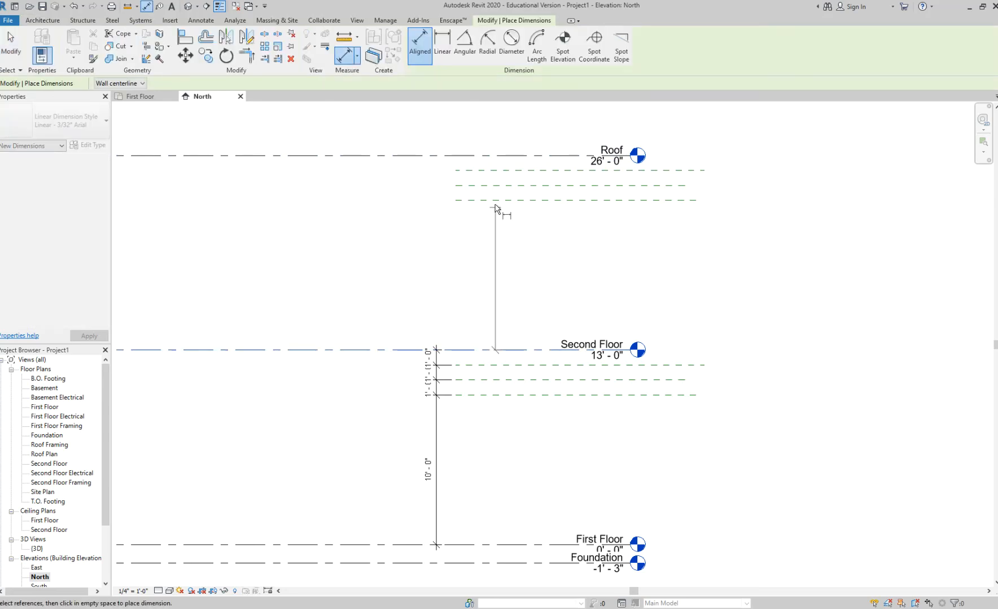
{"action": "left_click", "coordinate": [492, 200]}
{"action": "left_click", "coordinate": [484, 132]}
{"action": "key", "text": "Escape"}
{"action": "scroll", "coordinate": [496, 186], "scroll_direction": "up", "scroll_amount": 1}
{"action": "key", "text": "Escape"}
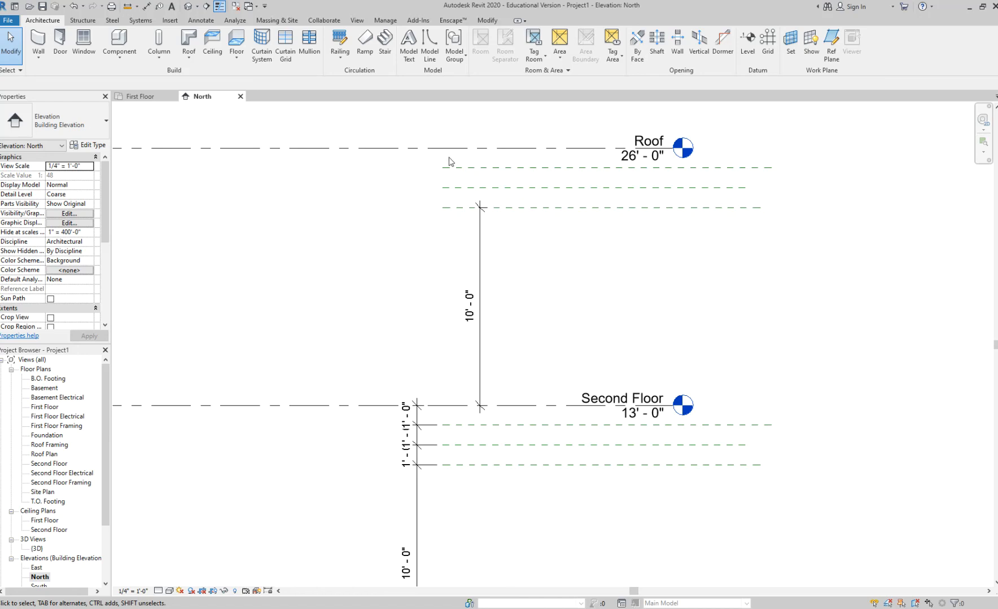
{"action": "left_click", "coordinate": [580, 153]}
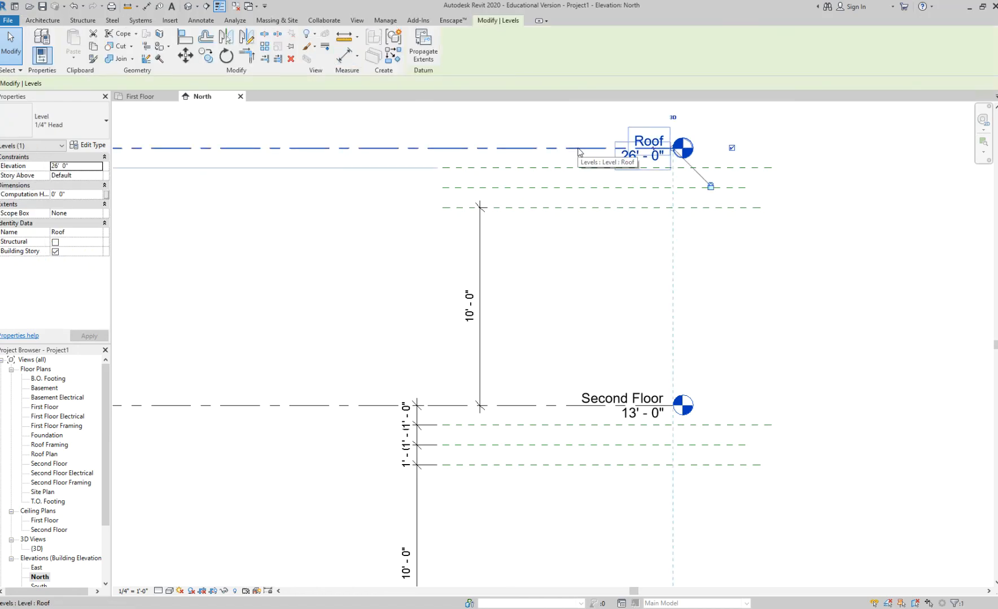
{"action": "left_click", "coordinate": [592, 266]}
{"action": "scroll", "coordinate": [593, 274], "scroll_direction": "down", "scroll_amount": 2}
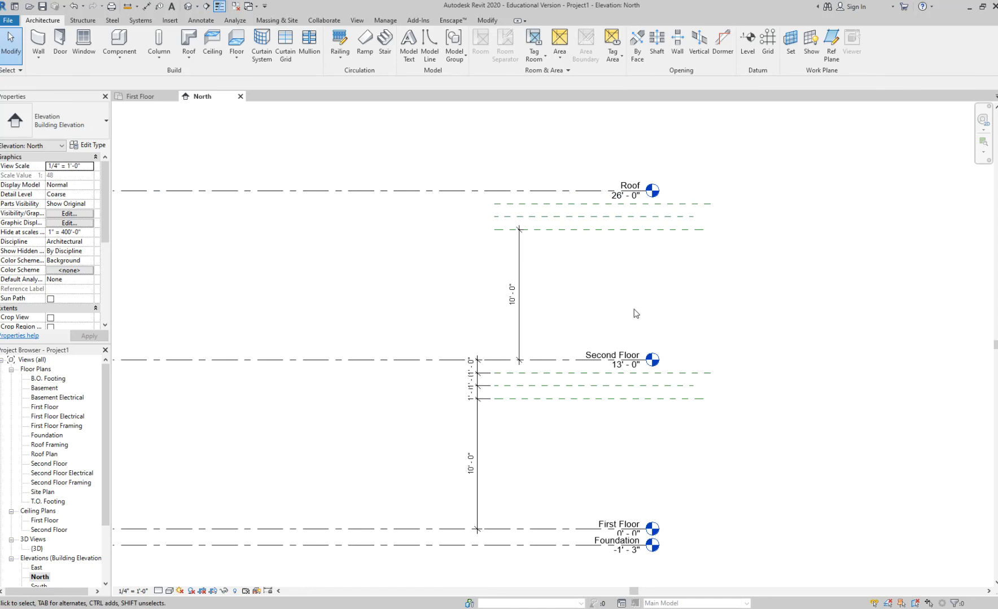
{"action": "scroll", "coordinate": [634, 310], "scroll_direction": "down", "scroll_amount": 2}
{"action": "scroll", "coordinate": [664, 402], "scroll_direction": "up", "scroll_amount": 2}
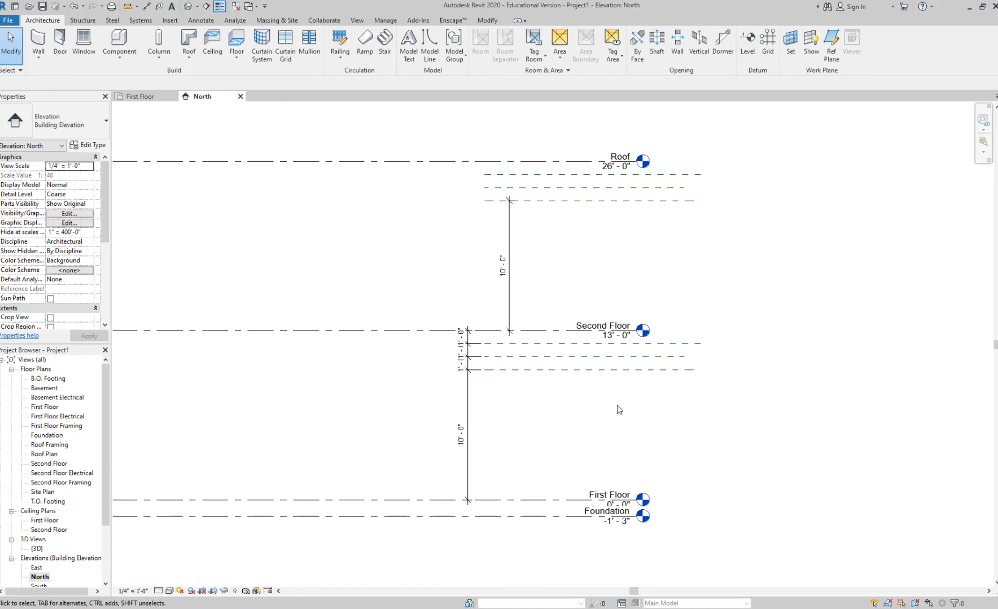
- Rename the First Floor level and its corresponding plan views as 01 Street Level
{"action": "scroll", "coordinate": [612, 490], "scroll_direction": "up", "scroll_amount": 1}
{"action": "scroll", "coordinate": [601, 495], "scroll_direction": "up", "scroll_amount": 2}
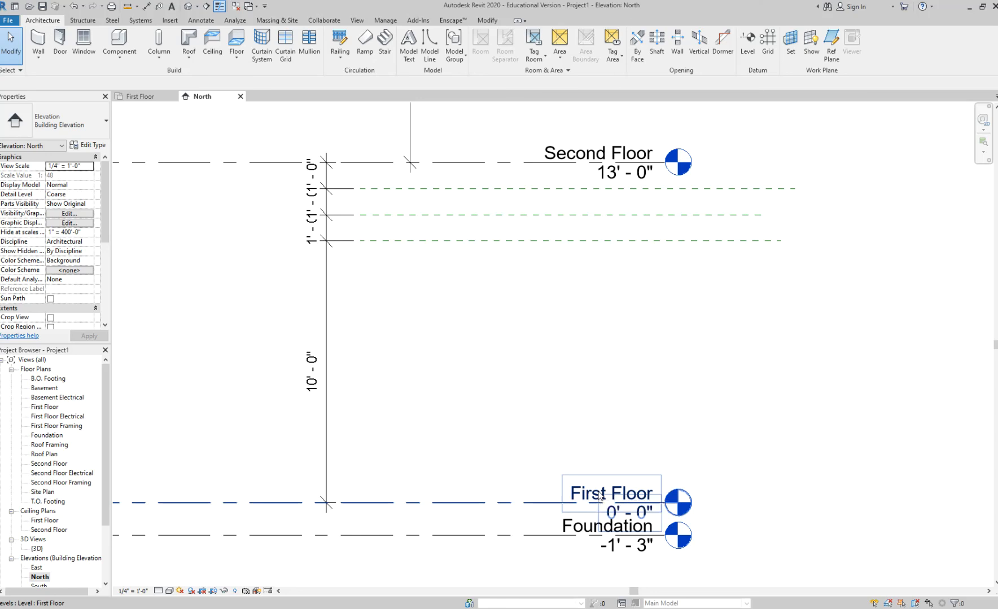
{"action": "double_click", "coordinate": [600, 497]}
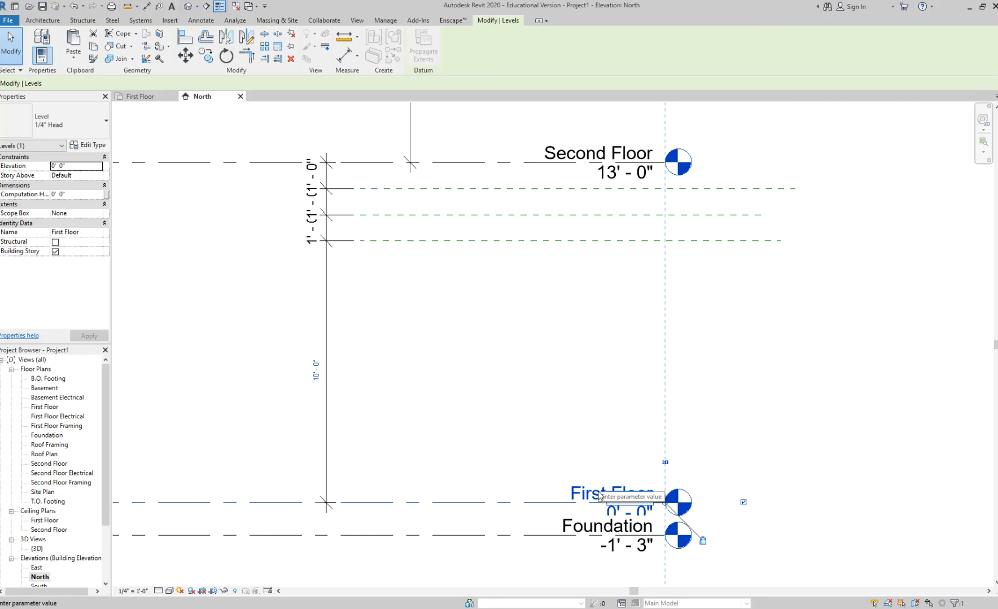
{"action": "type", "text": "01"}
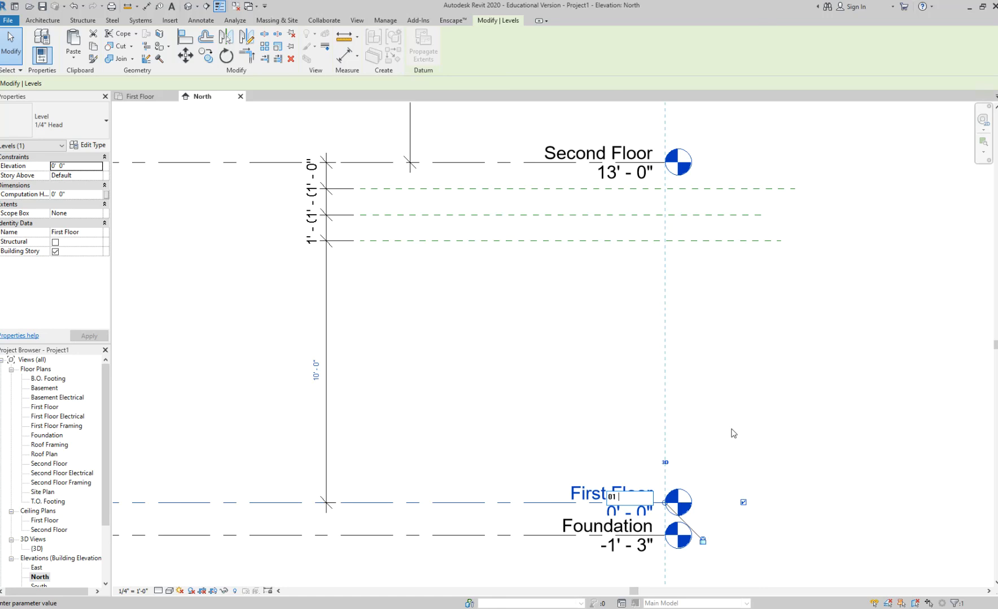
{"action": "type", "text": " Street Level"}
{"action": "key", "text": "Return"}
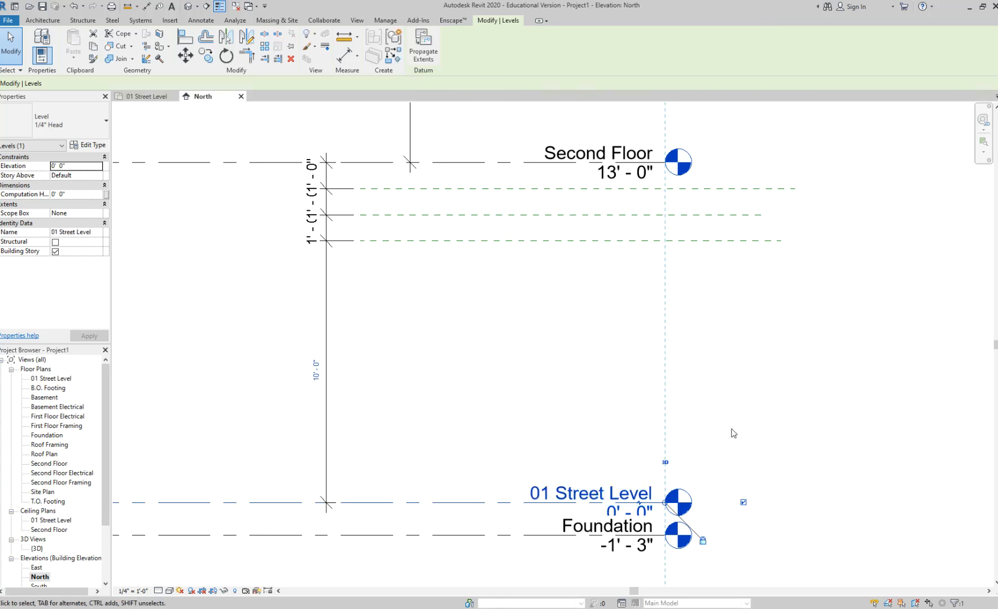
{"action": "left_click", "coordinate": [712, 398]}
- Rename the Second Floor level and its corresponding plan views as 02 Urban Studio
{"action": "middle_click_drag", "start_coordinate": [624, 292], "coordinate": [649, 369]}
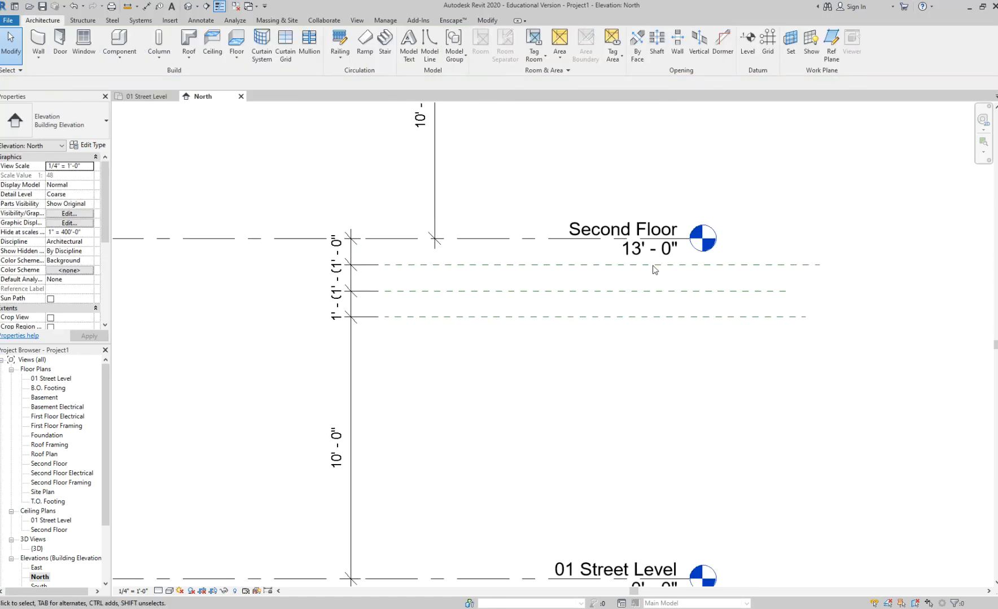
{"action": "left_click", "coordinate": [647, 236]}
{"action": "left_click", "coordinate": [647, 236]}
{"action": "type", "text": "02"}
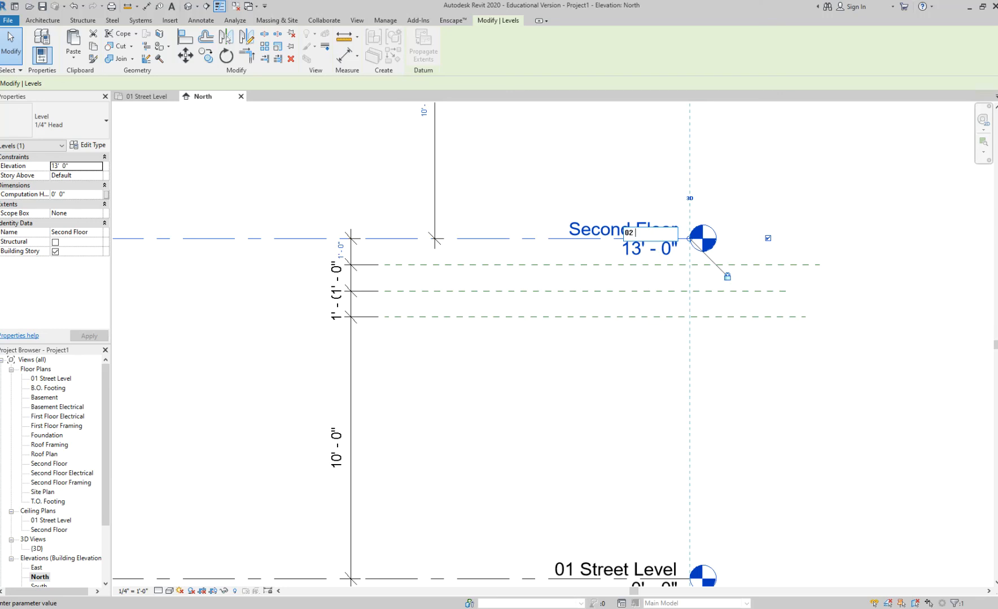
{"action": "type", "text": "S"}
{"action": "key", "text": "BackSpace"}
{"action": "type", "text": "Urban Studio"}
{"action": "left_click", "coordinate": [630, 202]}
{"action": "left_click", "coordinate": [599, 422]}
{"action": "scroll", "coordinate": [587, 400], "scroll_direction": "down", "scroll_amount": 2}
{"action": "middle_click_drag", "start_coordinate": [575, 402], "coordinate": [698, 398]}
{"action": "middle_click_drag", "start_coordinate": [789, 249], "coordinate": [789, 261]}
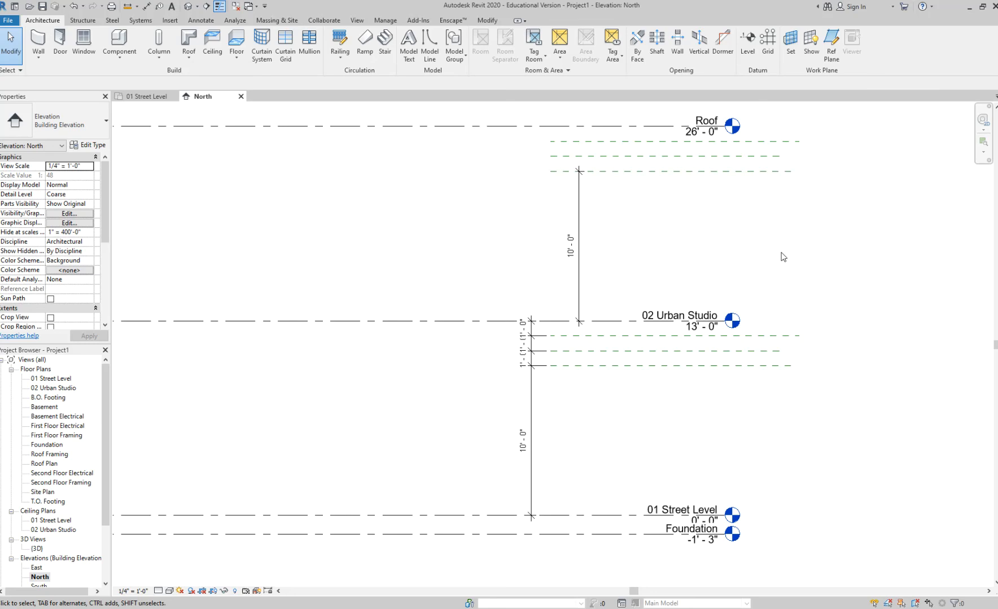
{"action": "scroll", "coordinate": [784, 257], "scroll_direction": "down", "scroll_amount": 1}
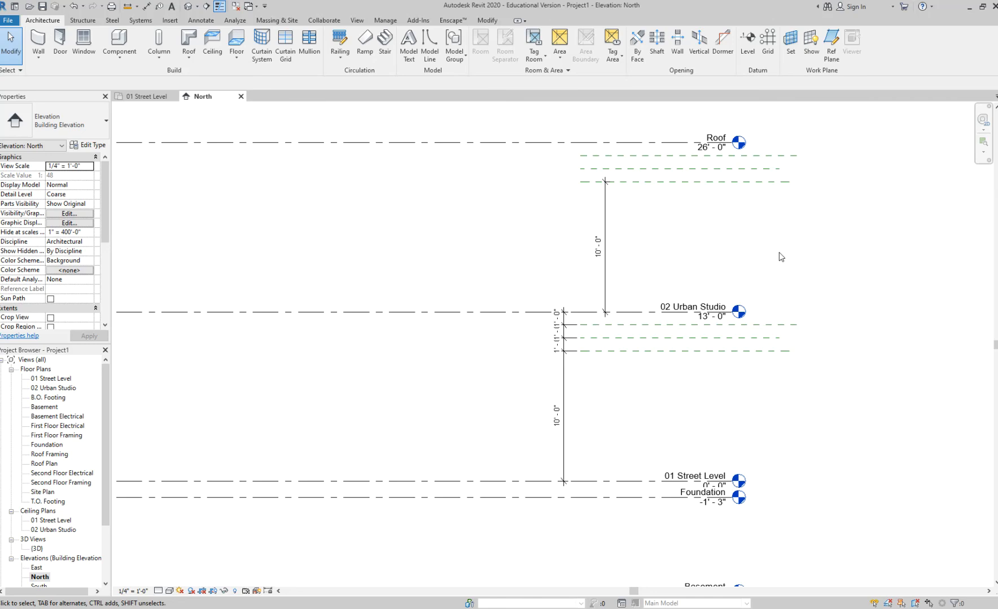
- Open the 01 Street Level floor plan view
{"action": "left_click", "coordinate": [56, 381]}
{"action": "left_click", "coordinate": [56, 387]}
{"action": "left_click", "coordinate": [57, 379]}
{"action": "left_click", "coordinate": [60, 389]}
{"action": "left_click", "coordinate": [60, 380]}
{"action": "left_click", "coordinate": [61, 389]}
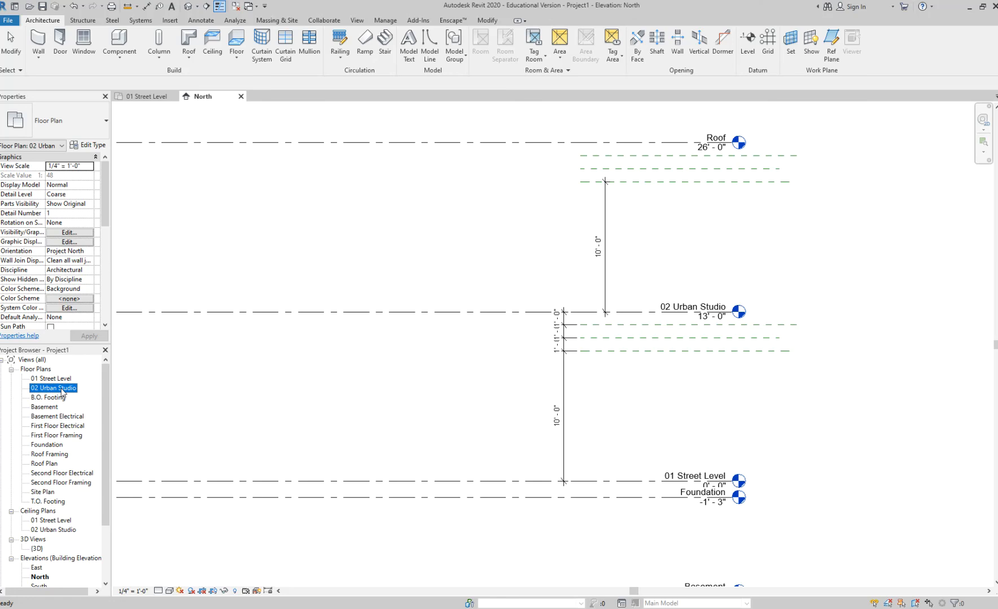
{"action": "double_click", "coordinate": [58, 380]}
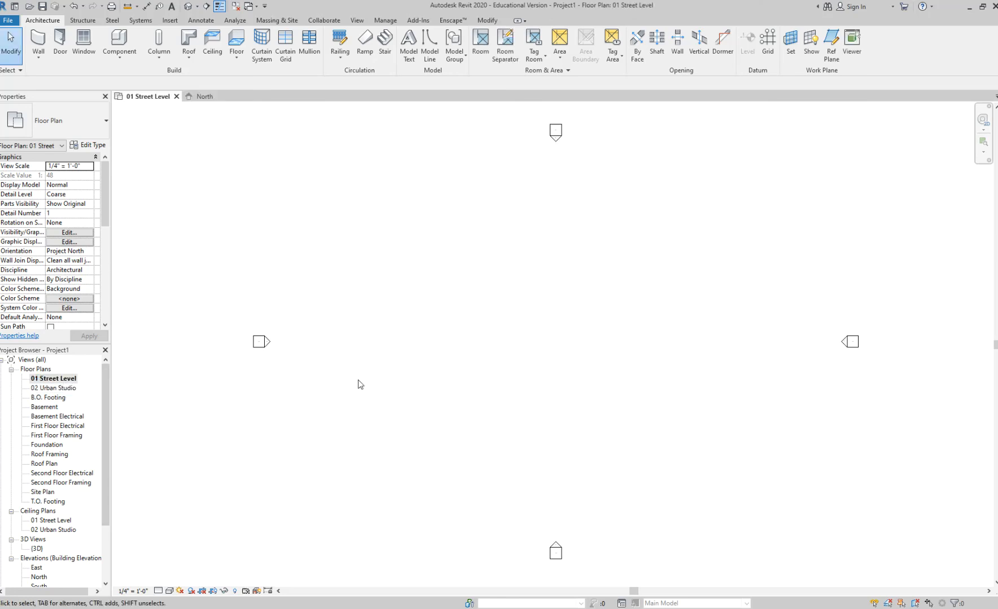
{"action": "middle_click_drag", "start_coordinate": [550, 323], "coordinate": [542, 316]}
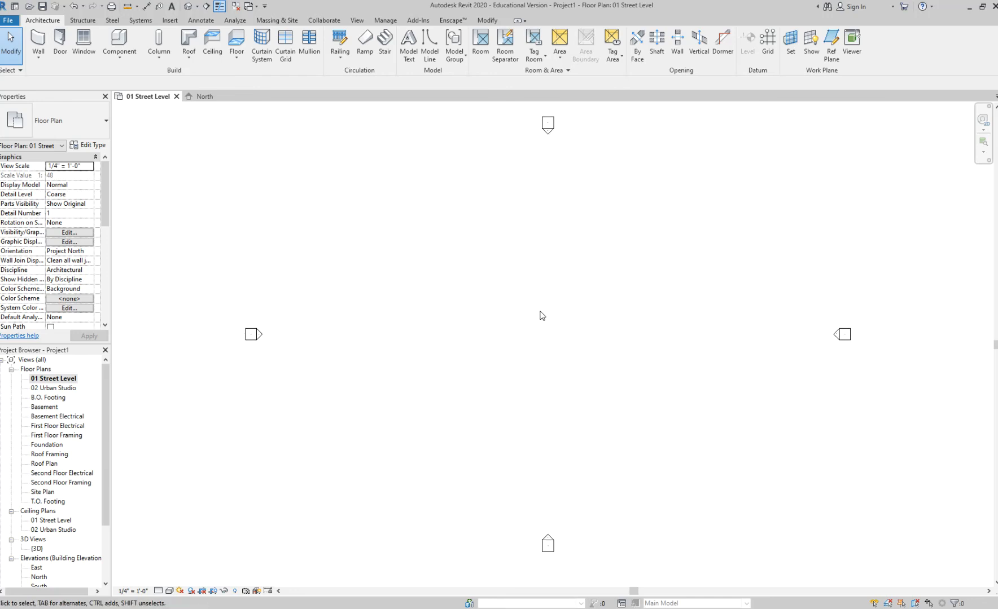
- Delete the Basement and Basement Electrical floor plan views from the project
{"action": "left_click", "coordinate": [54, 407]}
{"action": "left_click", "coordinate": [59, 417], "text": "ctrl"}
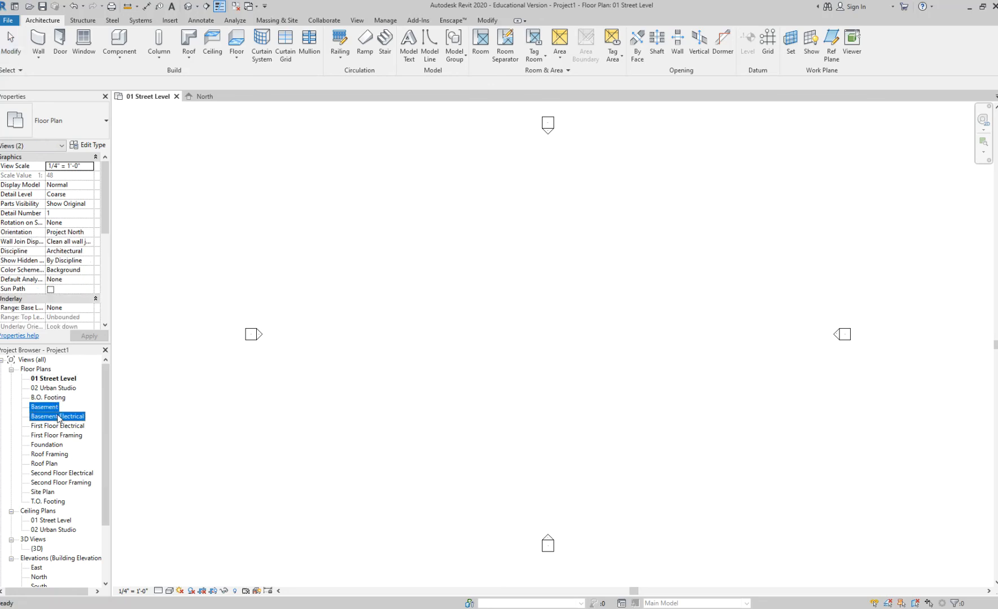
{"action": "right_click", "coordinate": [59, 418]}
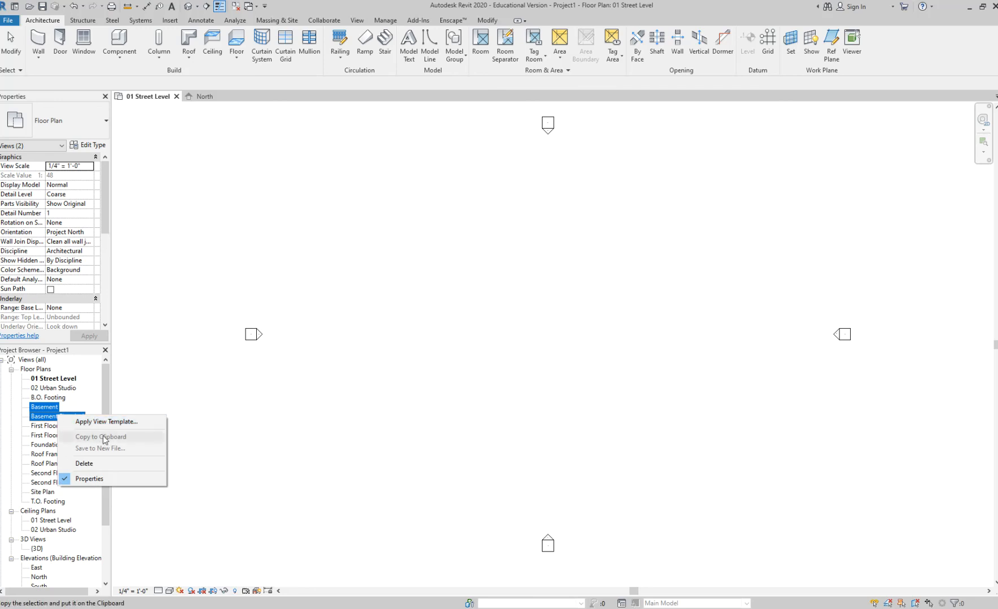
{"action": "left_click", "coordinate": [121, 464]}
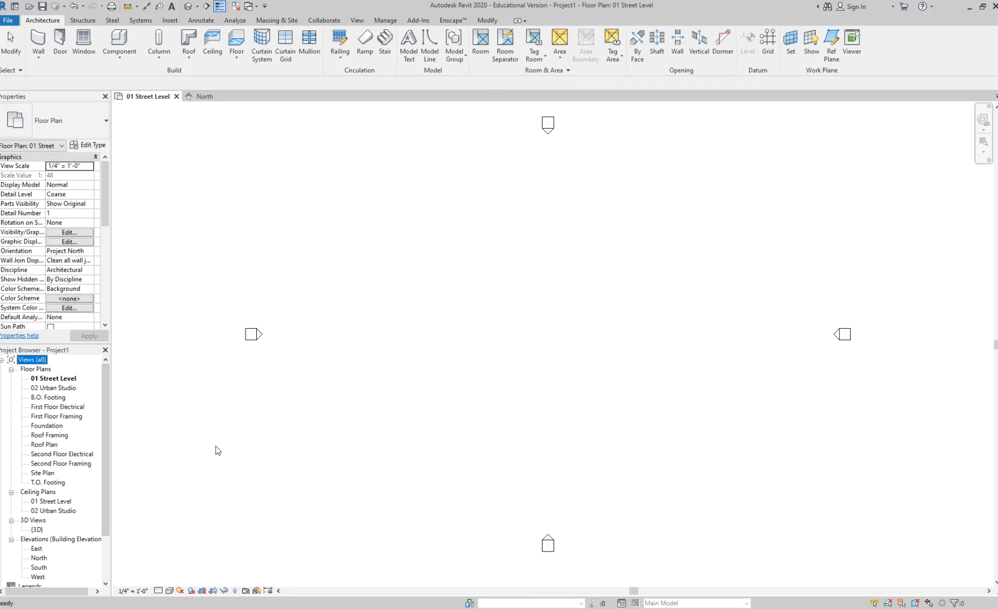
{"action": "left_click", "coordinate": [175, 448]}
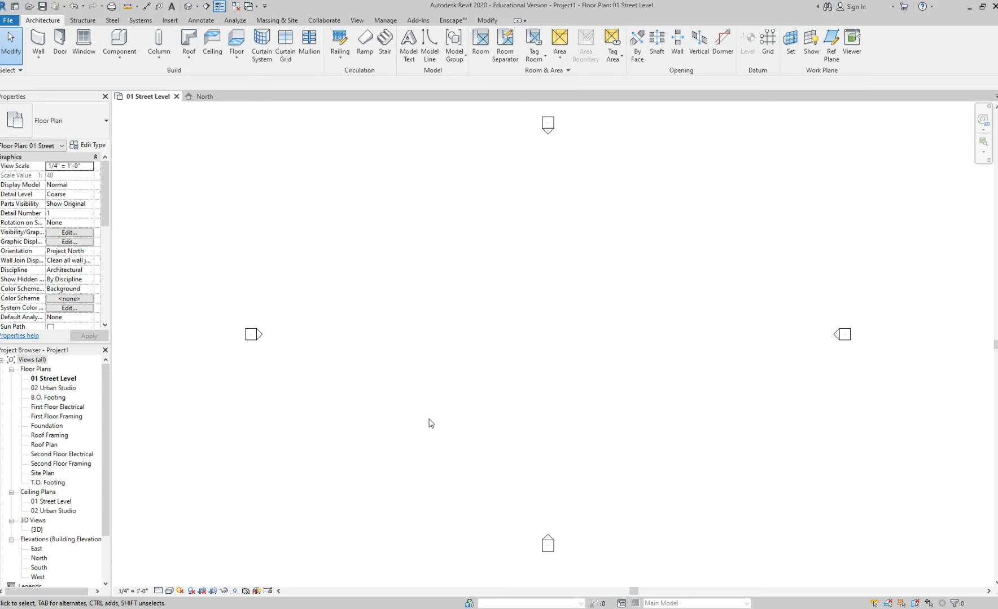
- Start a CAD import into the 01 Street Level plan and select BASE PLAN 01.dwg from the Downloads folder
{"action": "middle_click_drag", "start_coordinate": [706, 277], "coordinate": [681, 272]}
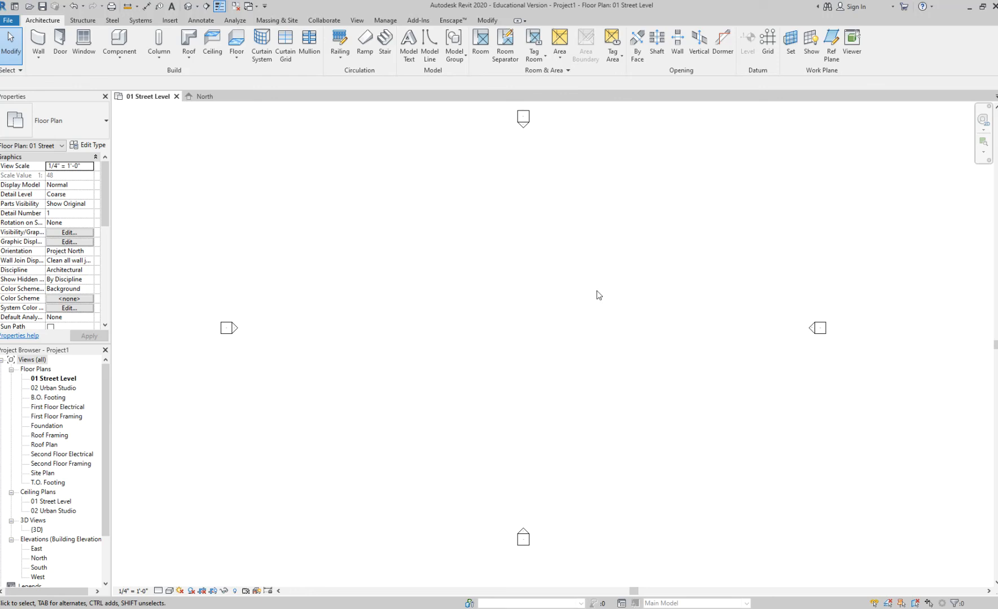
{"action": "middle_click_drag", "start_coordinate": [565, 235], "coordinate": [541, 231]}
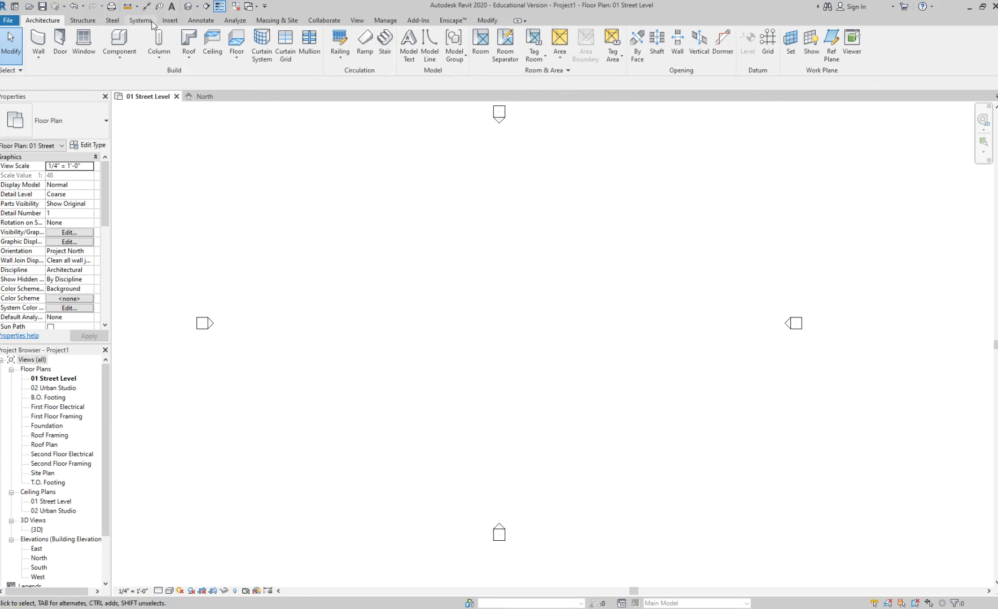
{"action": "left_click", "coordinate": [170, 20]}
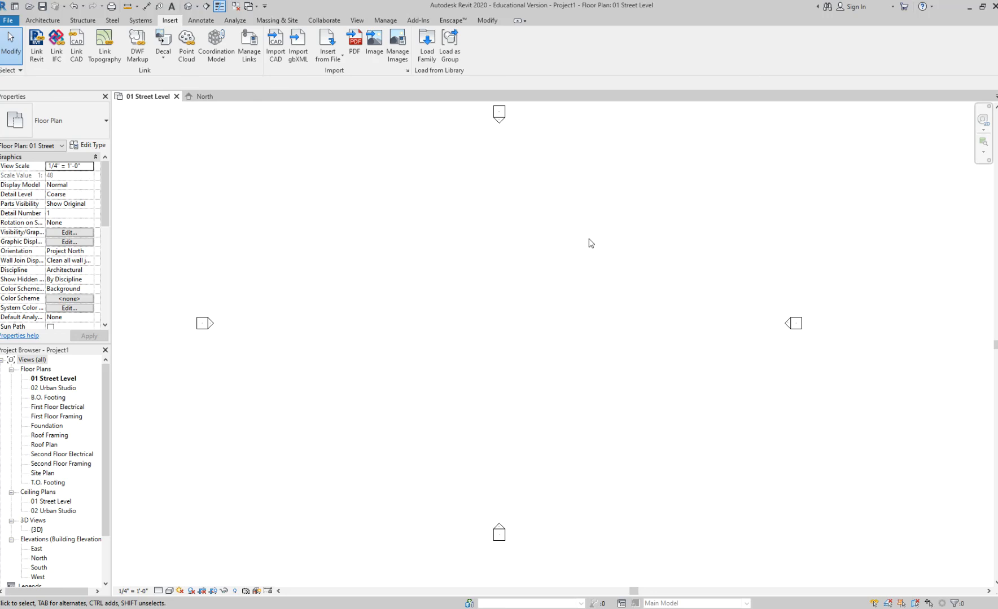
{"action": "left_click", "coordinate": [276, 45]}
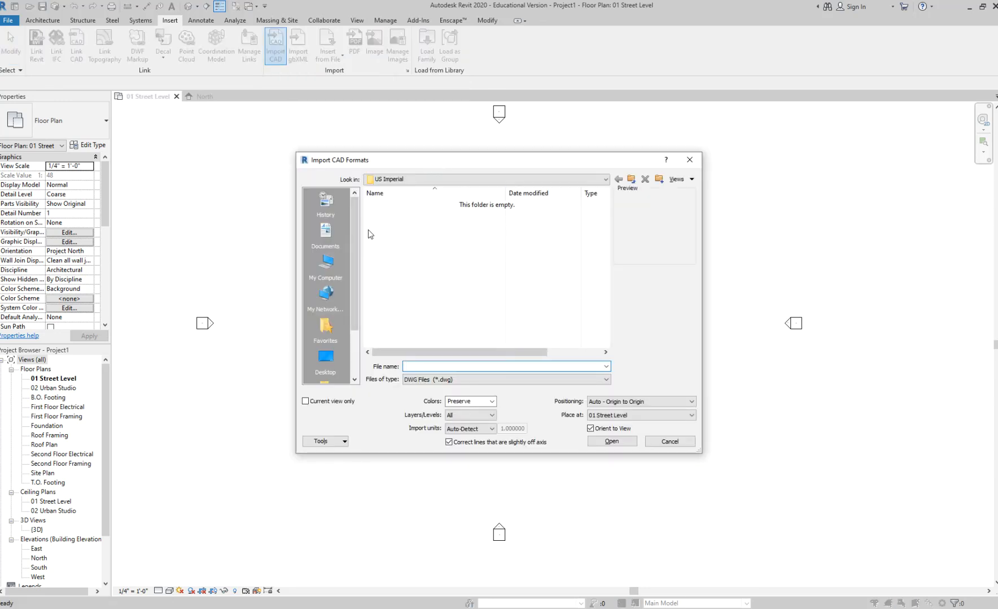
{"action": "left_click", "coordinate": [325, 358]}
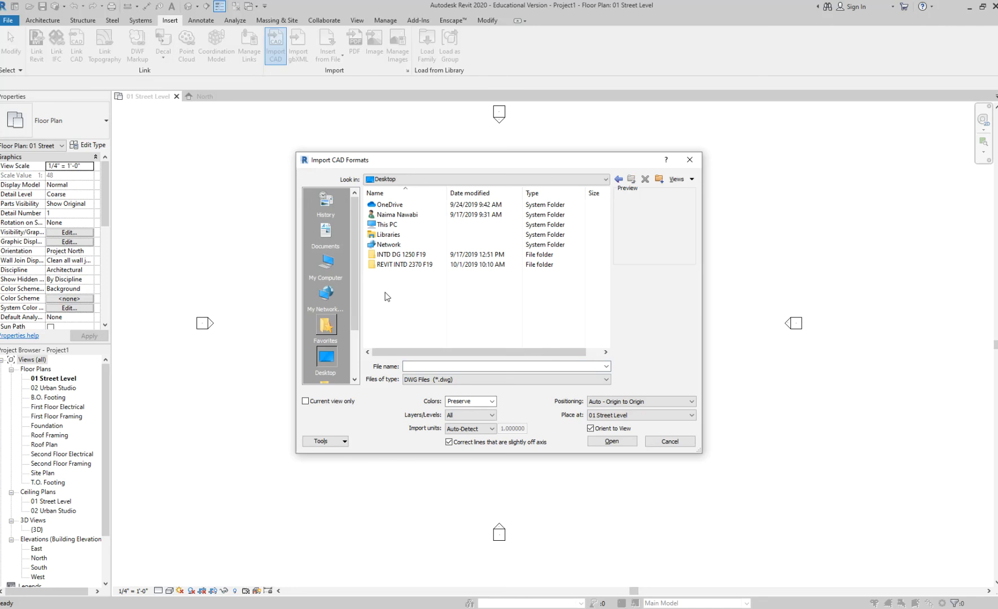
{"action": "left_click", "coordinate": [339, 277]}
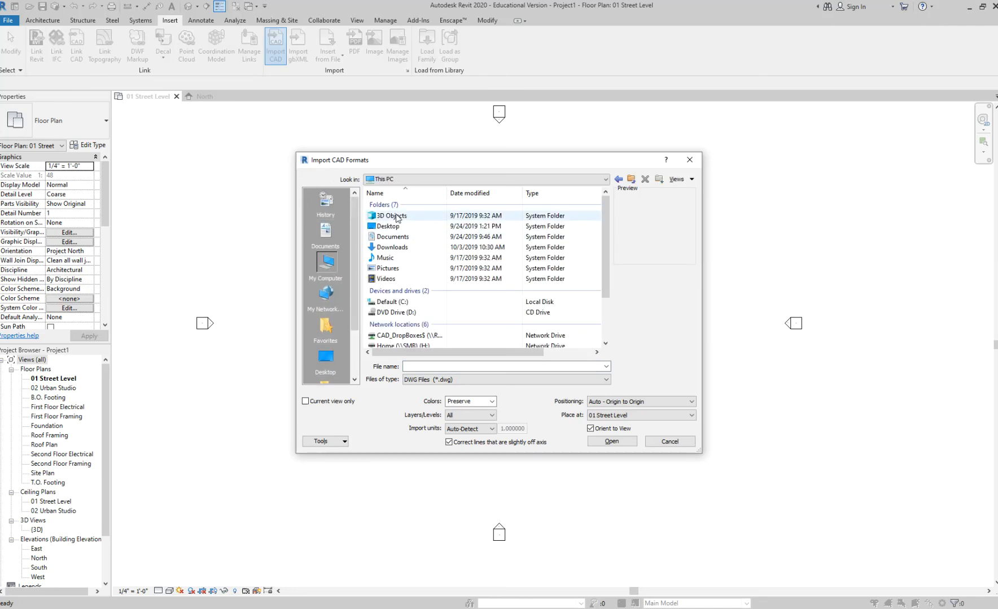
{"action": "left_click", "coordinate": [400, 248]}
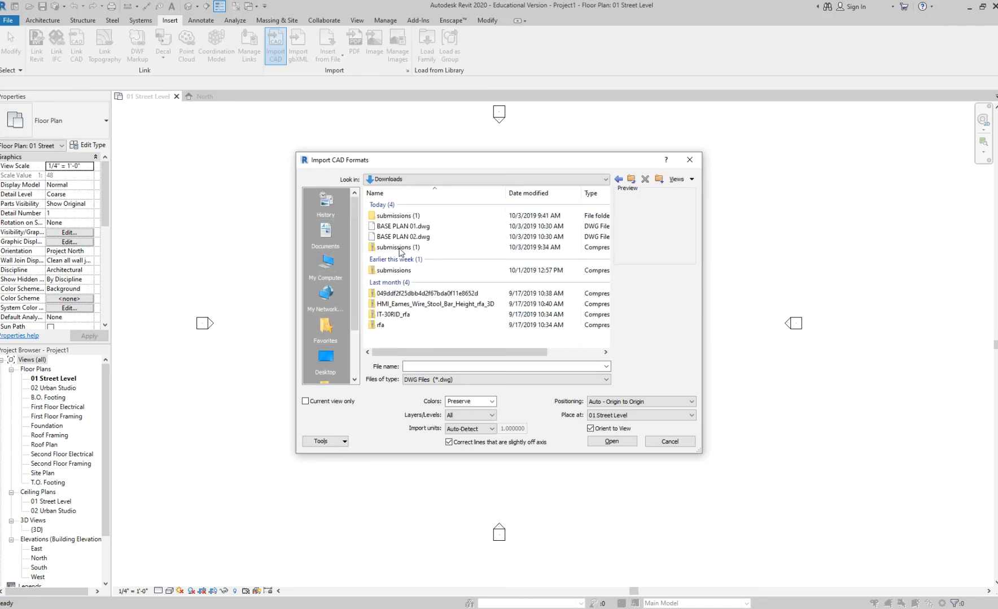
{"action": "left_click", "coordinate": [406, 227]}
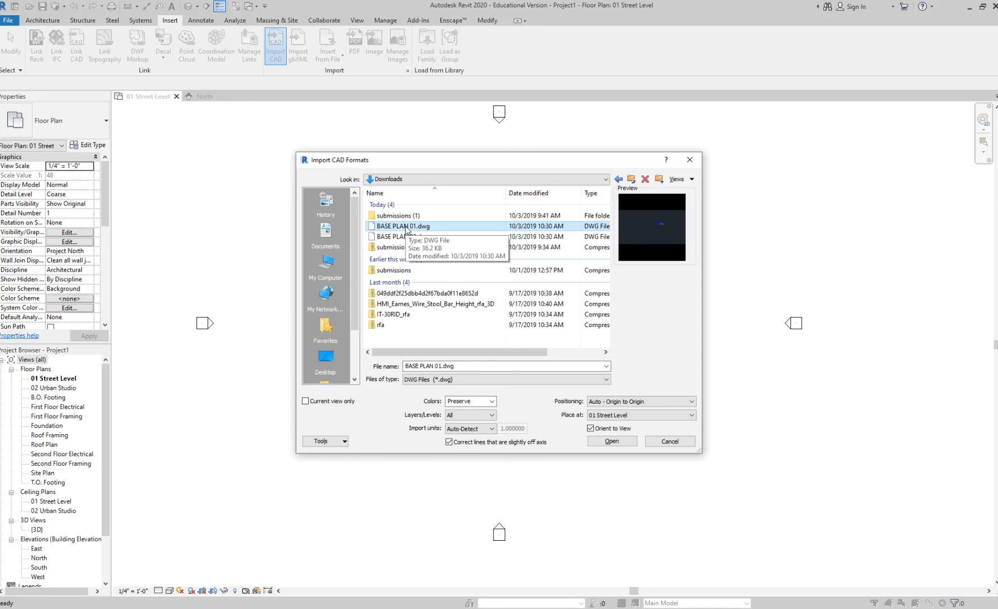
{"action": "left_click_drag", "start_coordinate": [513, 165], "coordinate": [545, 121]}
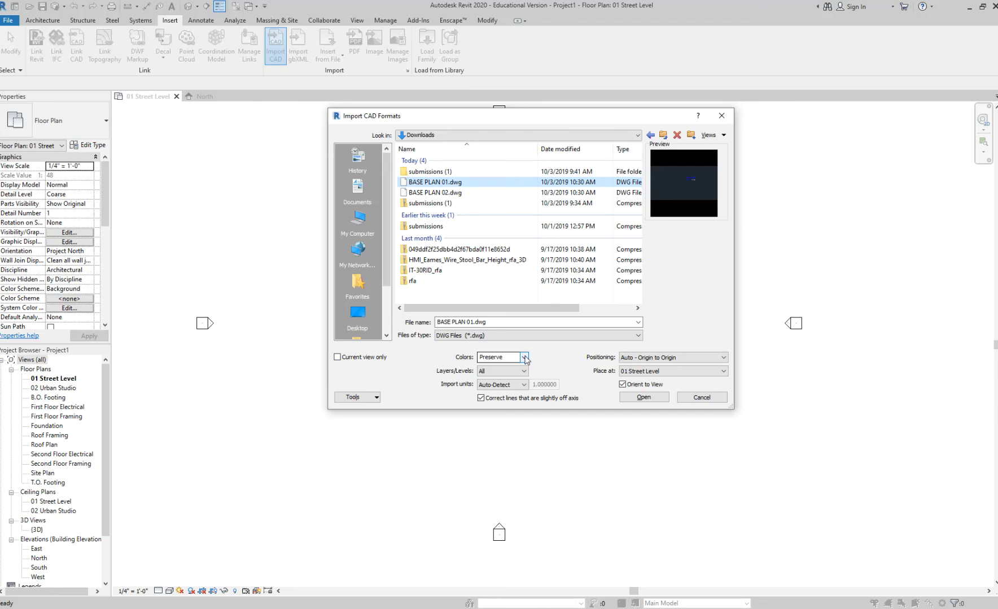
- Try the Black and White colour option for the CAD import, and restore it to Preserve
{"action": "left_click", "coordinate": [524, 358]}
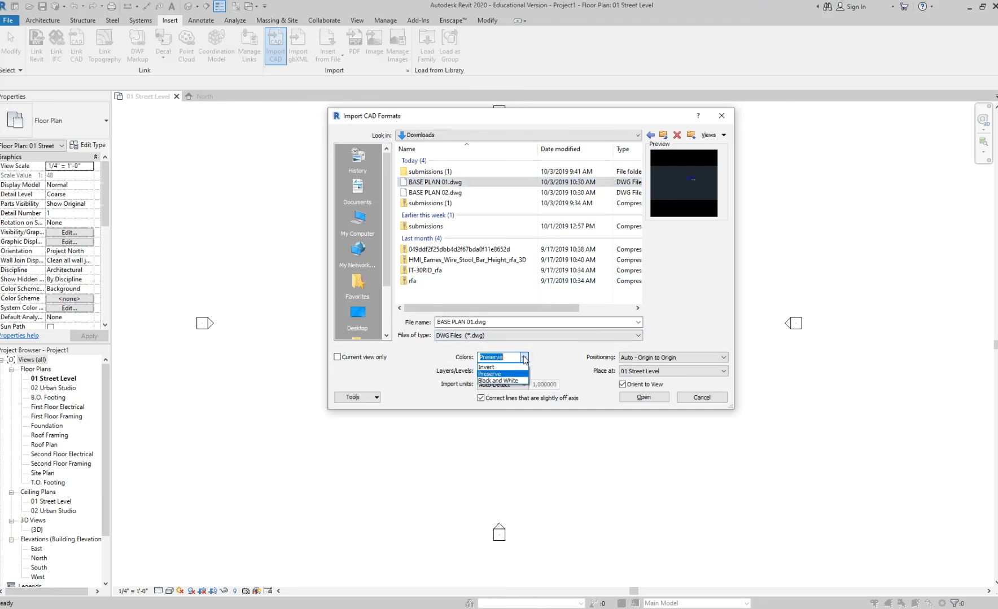
{"action": "left_click", "coordinate": [517, 382]}
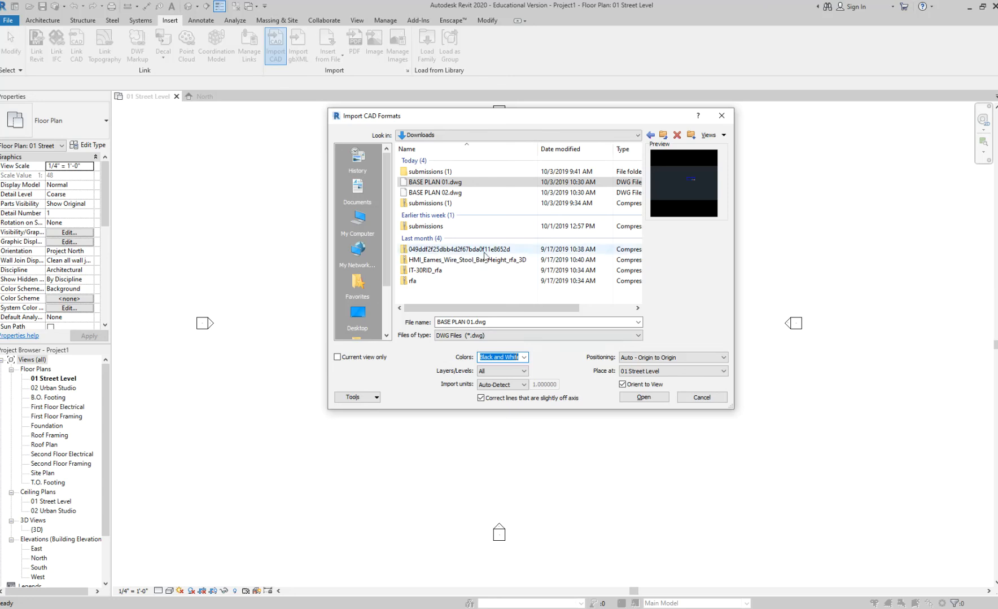
{"action": "left_click", "coordinate": [523, 358]}
{"action": "left_click", "coordinate": [510, 374]}
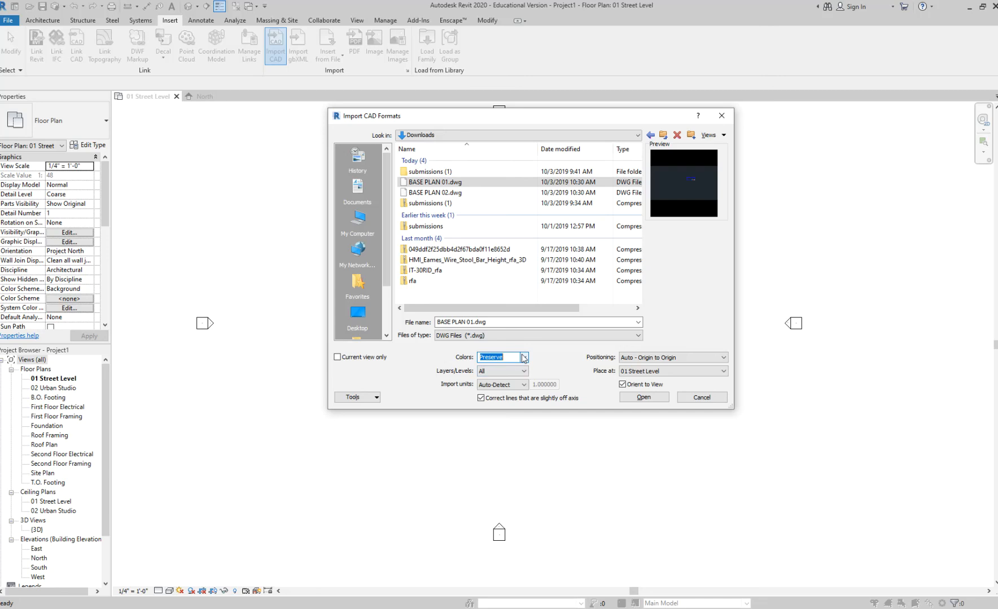
{"action": "left_click", "coordinate": [523, 358]}
{"action": "left_click", "coordinate": [523, 360]}
- Try the Specify option for the imported layers, and set it back to All
{"action": "left_click", "coordinate": [489, 372]}
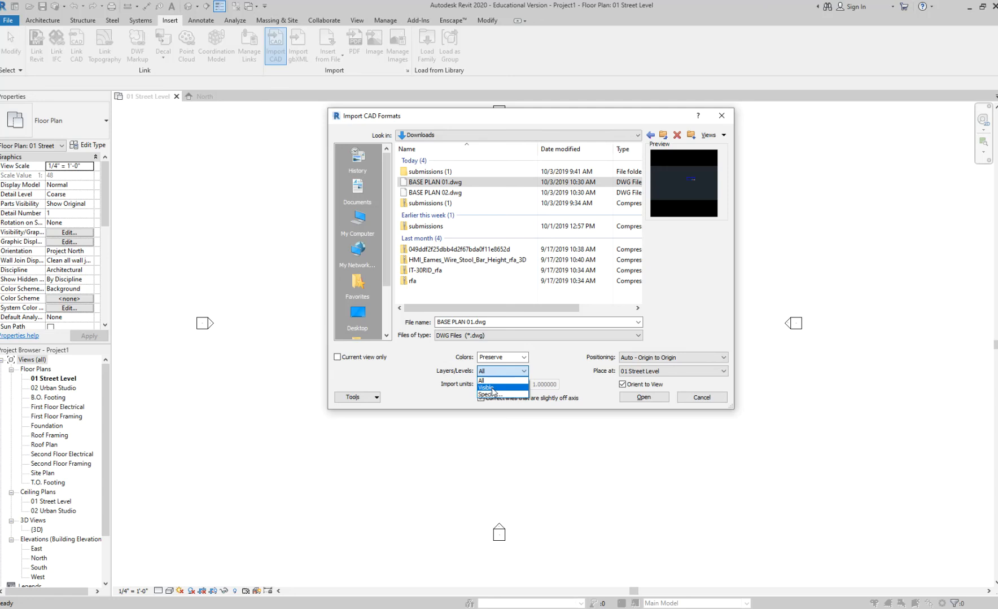
{"action": "left_click", "coordinate": [490, 395]}
{"action": "left_click", "coordinate": [520, 370]}
{"action": "left_click", "coordinate": [520, 373]}
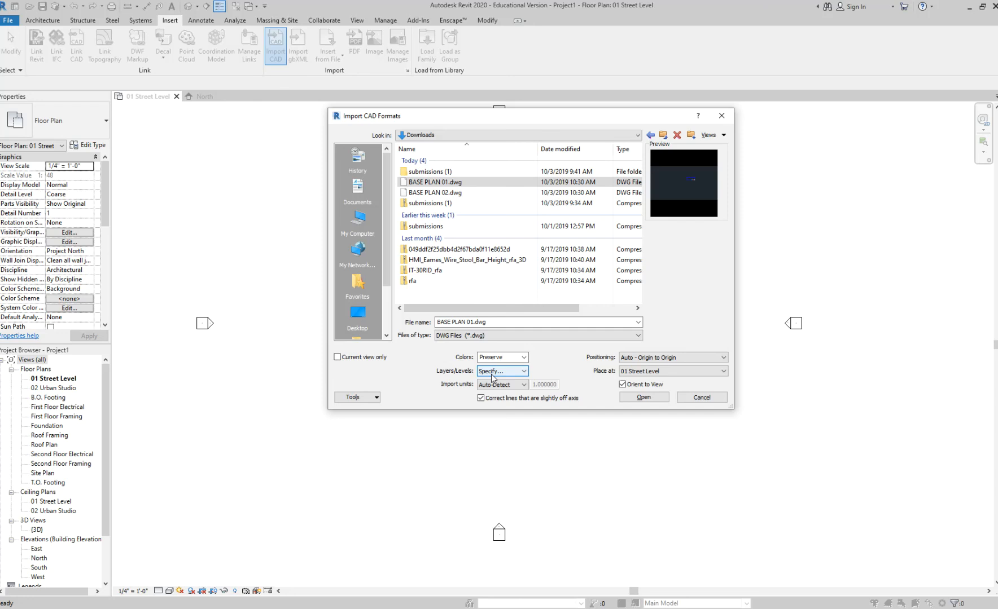
{"action": "left_click", "coordinate": [491, 375]}
{"action": "left_click", "coordinate": [488, 379]}
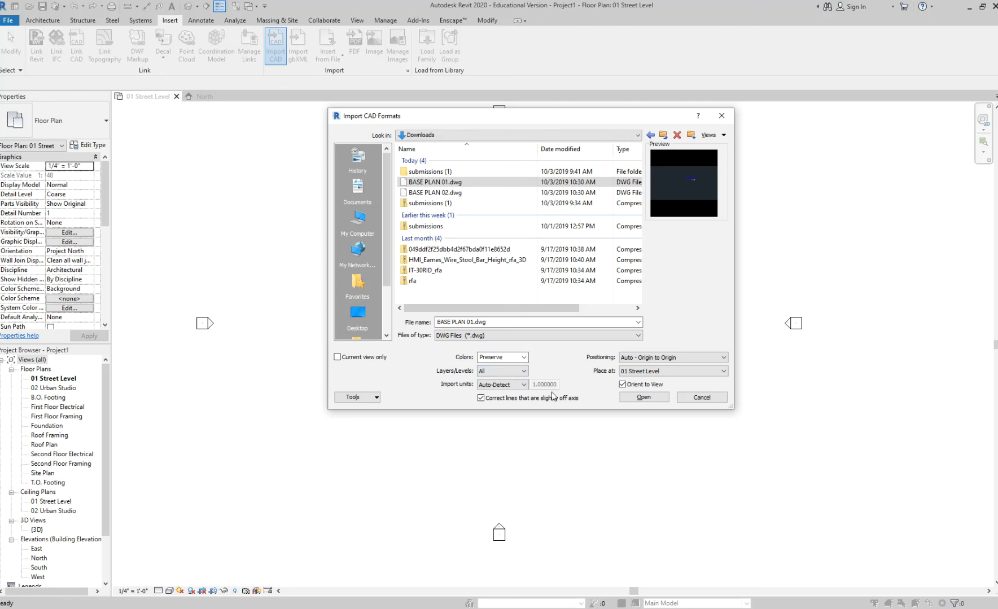
- Import BASE PLAN 01.dwg with Auto-Detect units and Auto - Center to Center positioning
{"action": "left_click", "coordinate": [505, 388]}
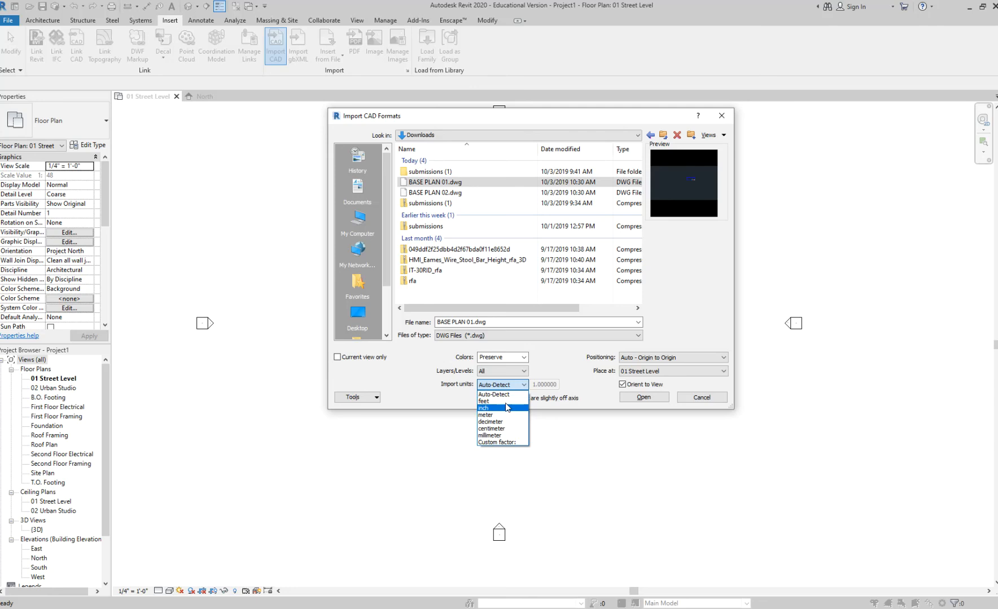
{"action": "left_click", "coordinate": [502, 393]}
{"action": "left_click", "coordinate": [501, 387]}
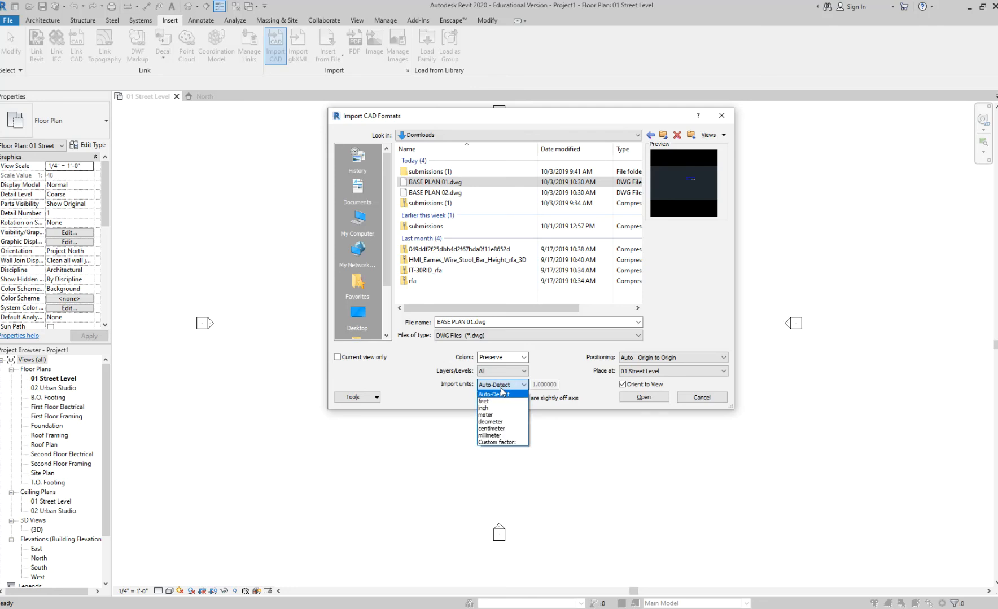
{"action": "left_click", "coordinate": [502, 393]}
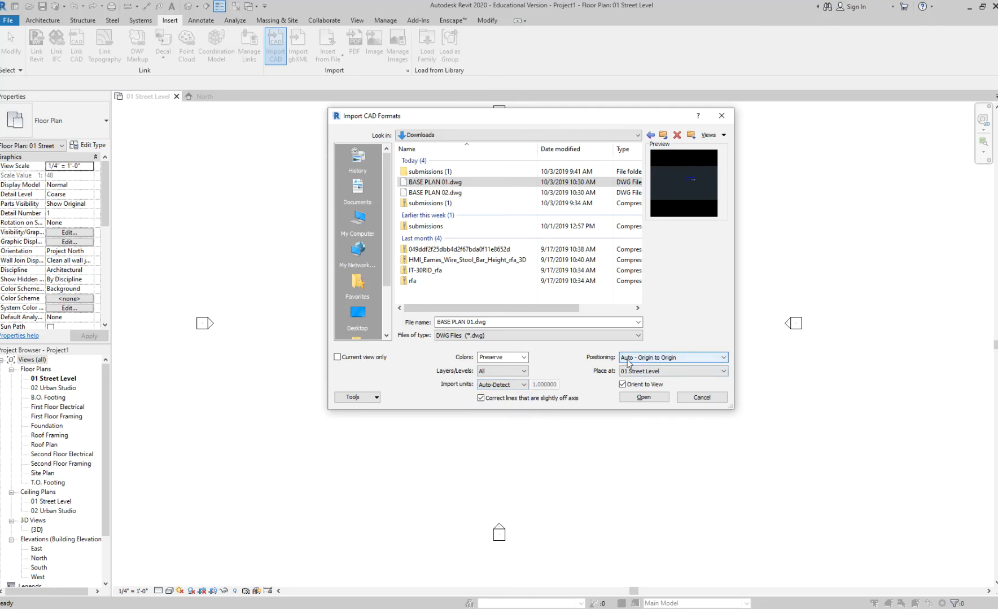
{"action": "left_click", "coordinate": [667, 360]}
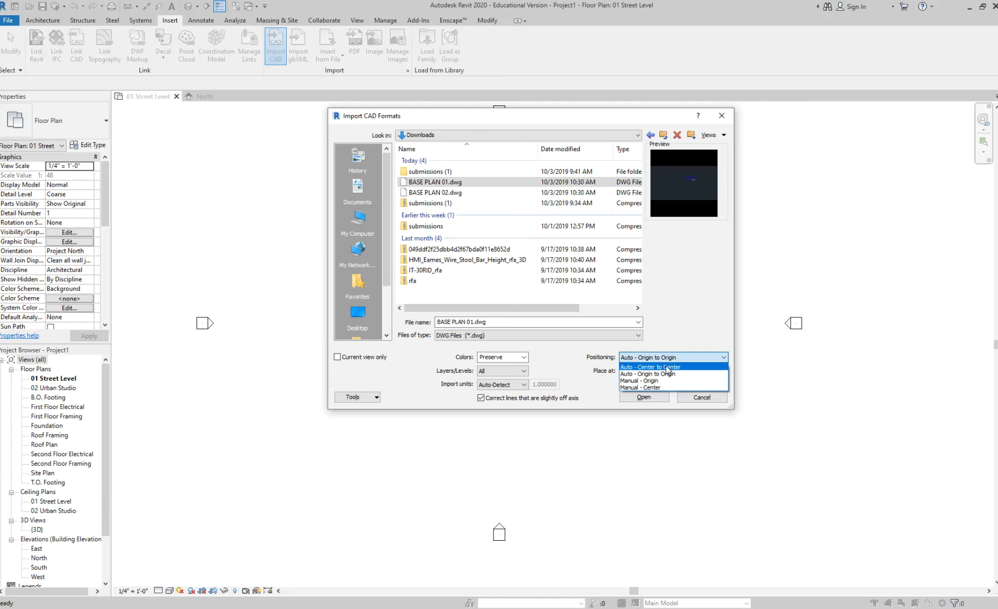
{"action": "left_click", "coordinate": [625, 367]}
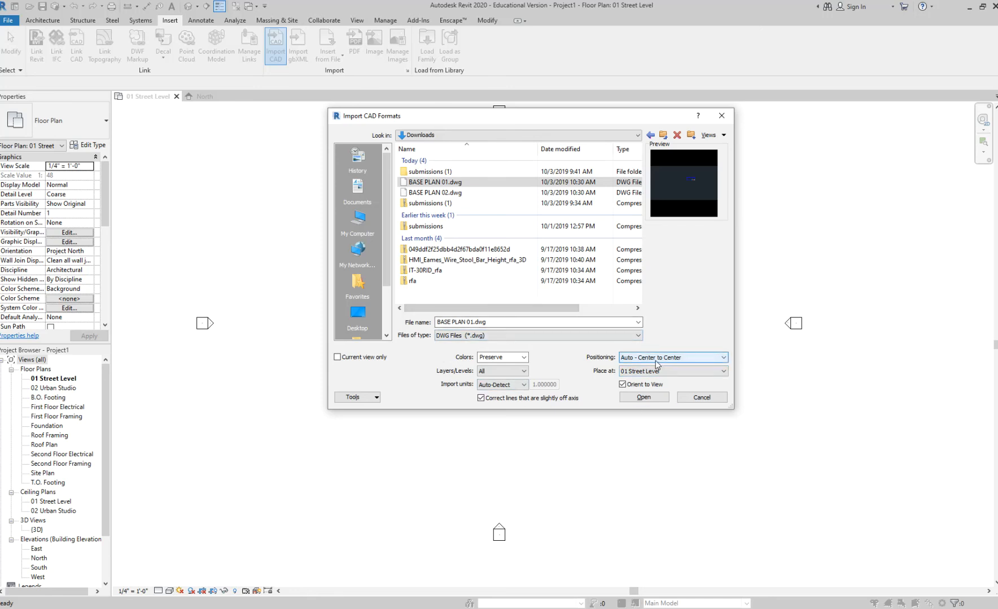
{"action": "left_click", "coordinate": [647, 398]}
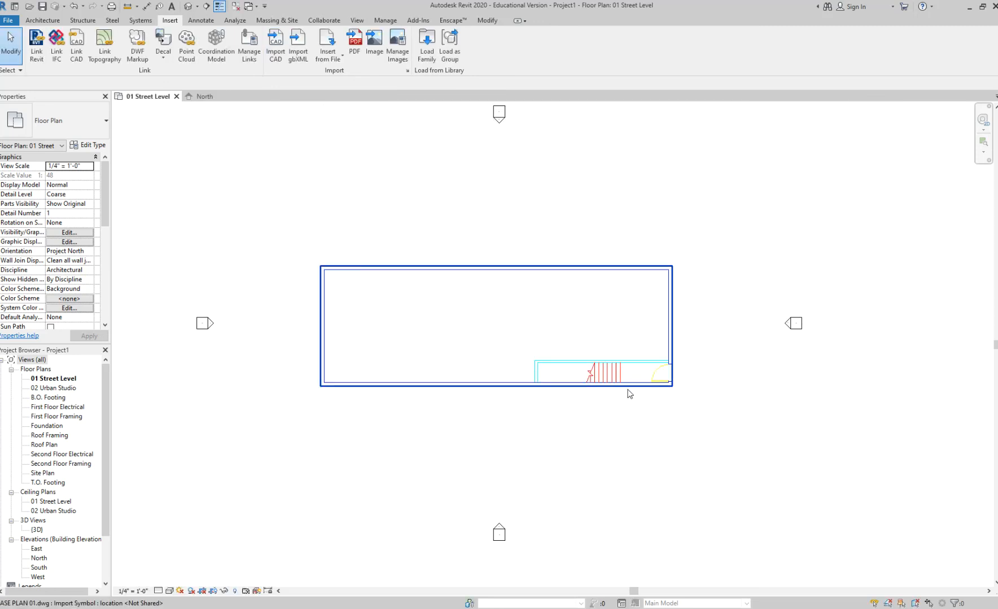
- Try moving the imported base plan up and to the left, away from the elevation markers
{"action": "scroll", "coordinate": [629, 394], "scroll_direction": "down", "scroll_amount": 3}
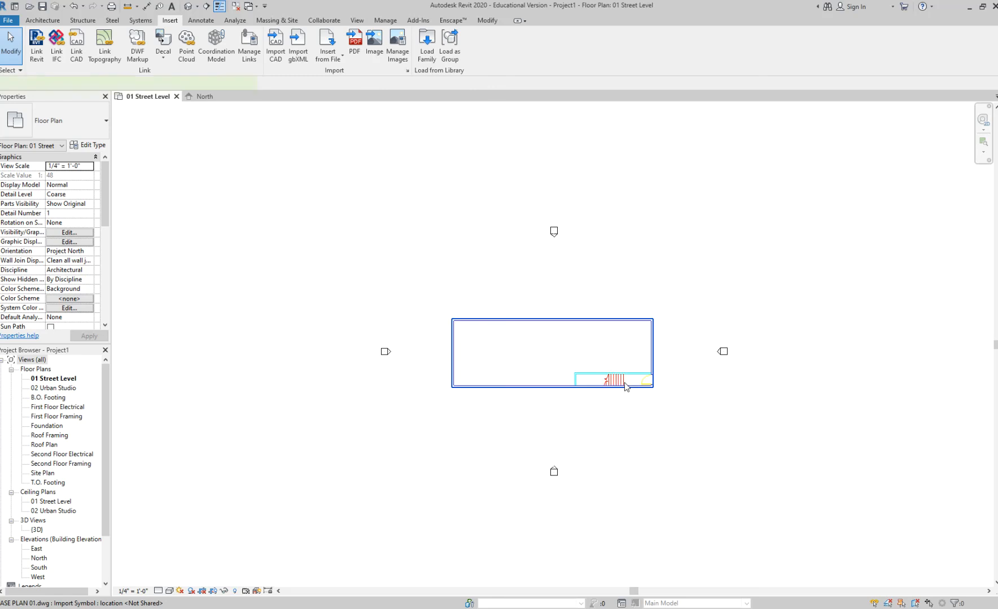
{"action": "left_click", "coordinate": [622, 385]}
{"action": "scroll", "coordinate": [595, 412], "scroll_direction": "down", "scroll_amount": 3}
{"action": "left_click_drag", "start_coordinate": [593, 393], "coordinate": [351, 163]}
{"action": "scroll", "coordinate": [573, 389], "scroll_direction": "up", "scroll_amount": 5}
{"action": "middle_click_drag", "start_coordinate": [619, 384], "coordinate": [564, 325]}
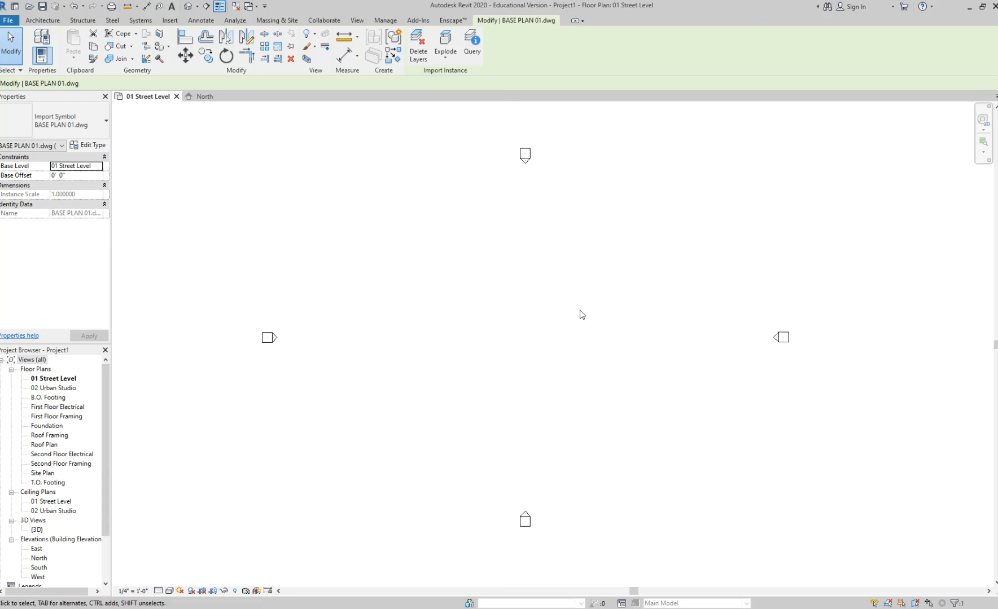
{"action": "scroll", "coordinate": [590, 304], "scroll_direction": "down", "scroll_amount": 3}
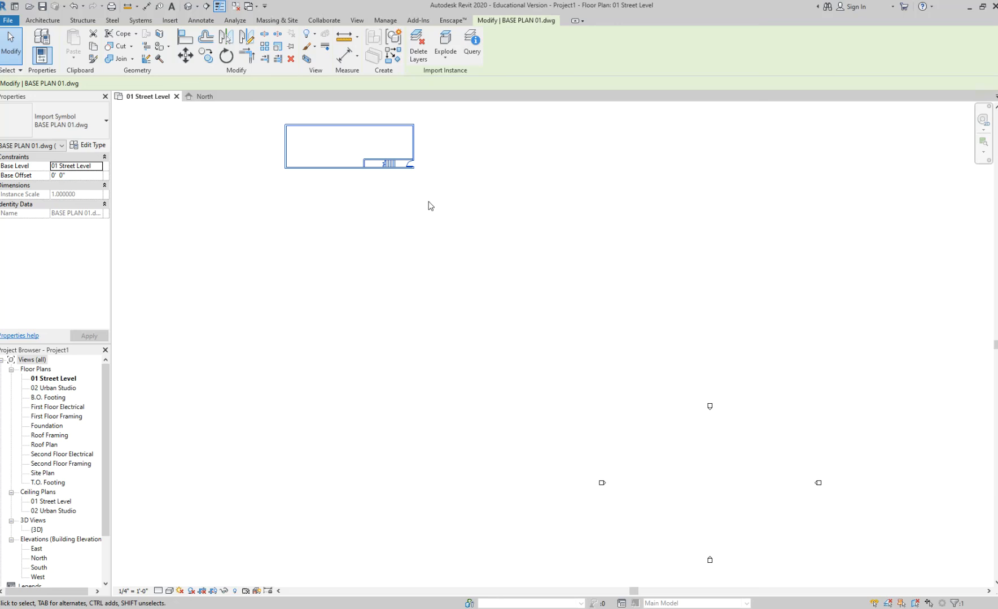
- Undo the move of the imported base plan
{"action": "key", "text": "ctrl+z"}
{"action": "scroll", "coordinate": [611, 402], "scroll_direction": "up", "scroll_amount": 2}
{"action": "scroll", "coordinate": [576, 431], "scroll_direction": "up", "scroll_amount": 2}
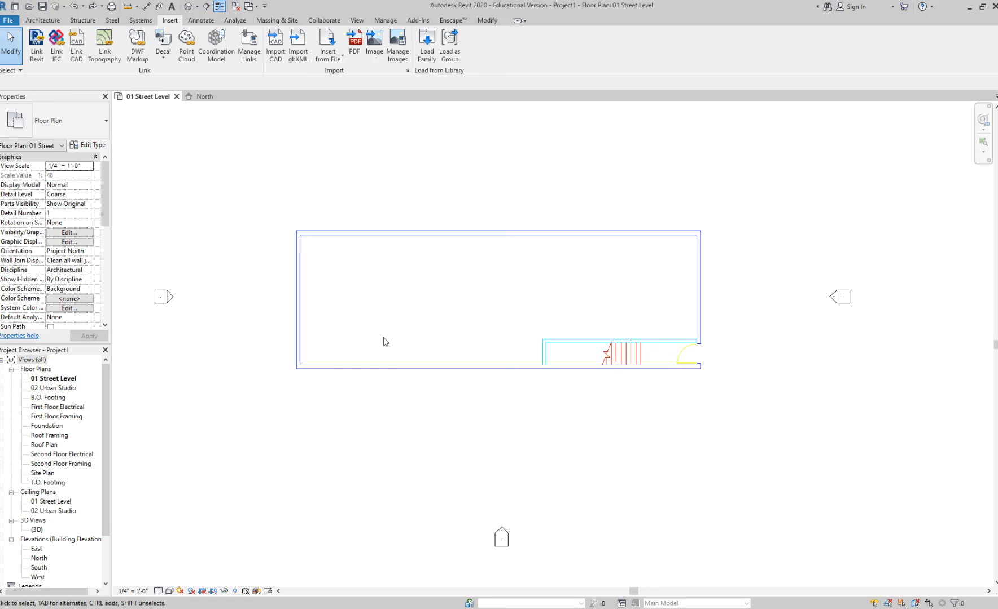
- Import BASE PLAN 02.dwg into the 02 Urban Studio floor plan, keeping Preserve colours and Auto - Center to Center positioning
{"action": "double_click", "coordinate": [70, 389]}
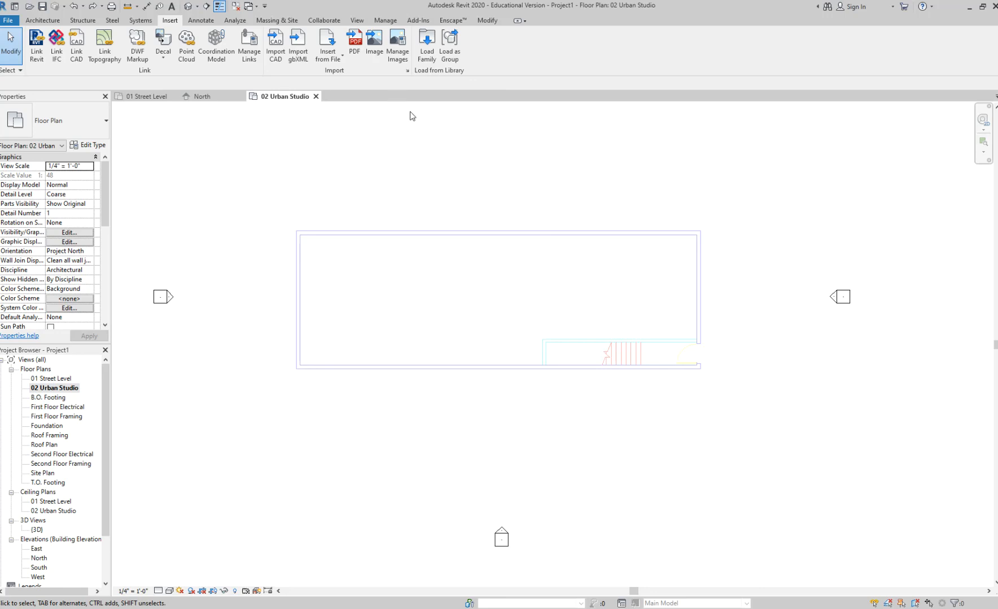
{"action": "left_click", "coordinate": [281, 47]}
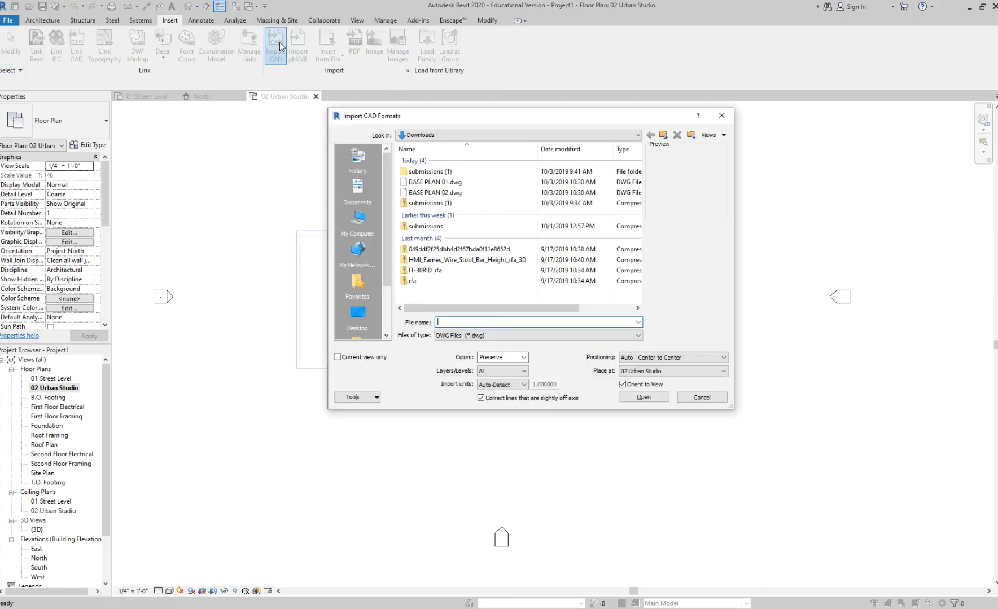
{"action": "left_click", "coordinate": [434, 192]}
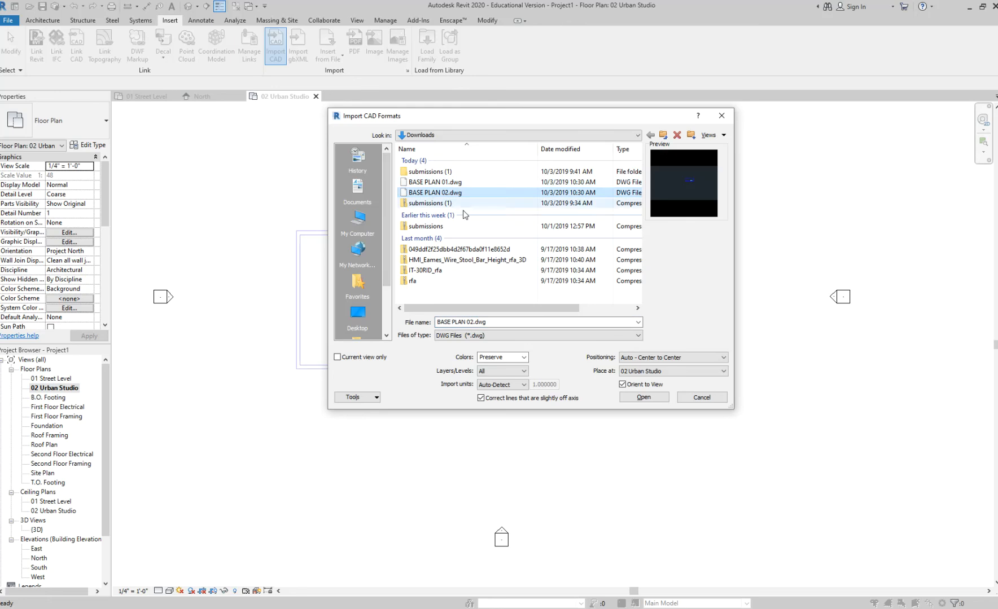
{"action": "left_click", "coordinate": [643, 397]}
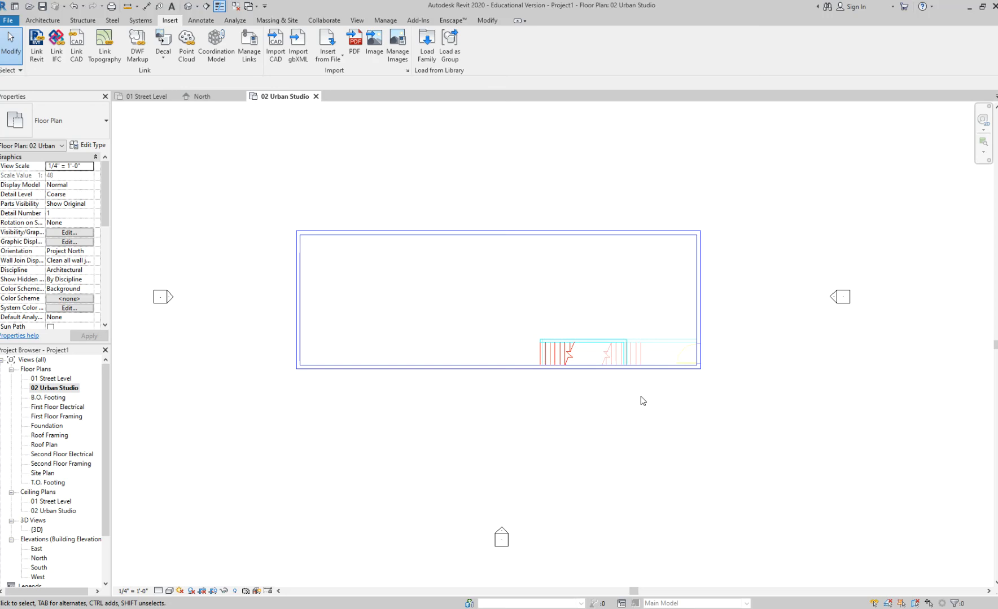
{"action": "scroll", "coordinate": [642, 401], "scroll_direction": "up", "scroll_amount": 2}
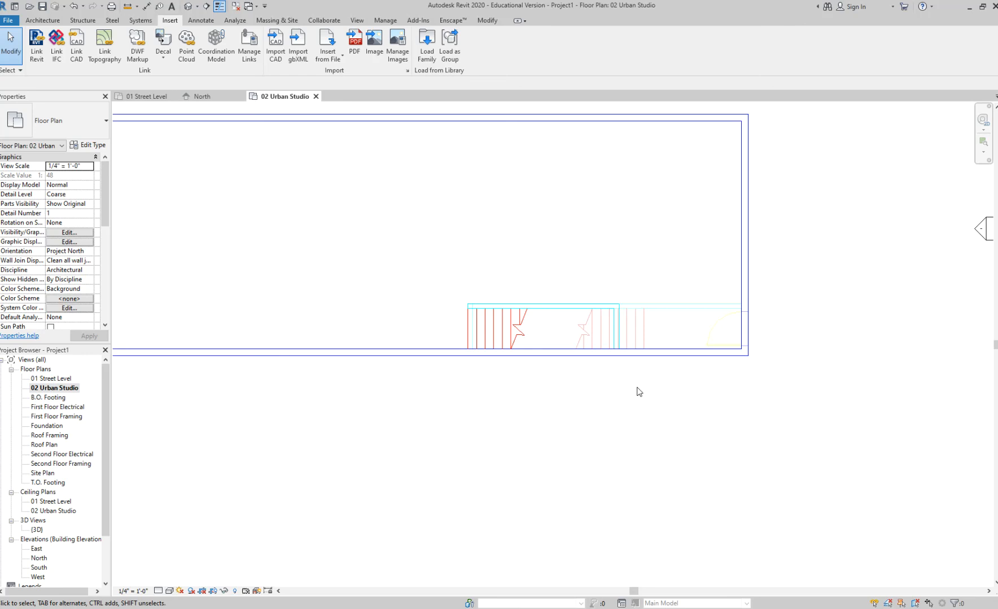
{"action": "middle_click_drag", "start_coordinate": [629, 387], "coordinate": [786, 443]}
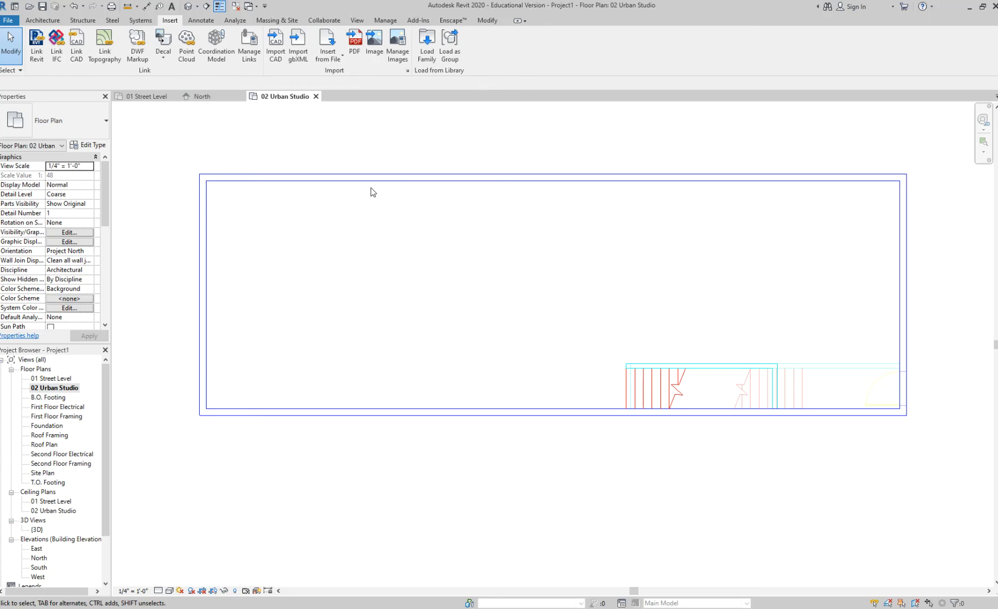
- Compare the imported base plans' stair and wall outlines between the 02 Urban Studio and 01 Street Level floor plans
{"action": "scroll", "coordinate": [594, 229], "scroll_direction": "down", "scroll_amount": 2}
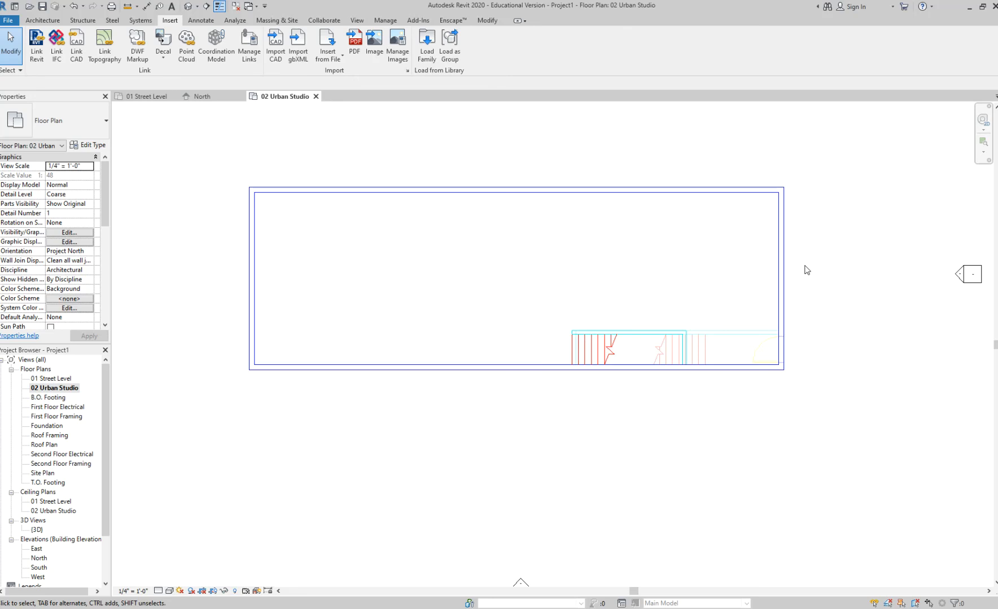
{"action": "scroll", "coordinate": [546, 400], "scroll_direction": "up", "scroll_amount": 2}
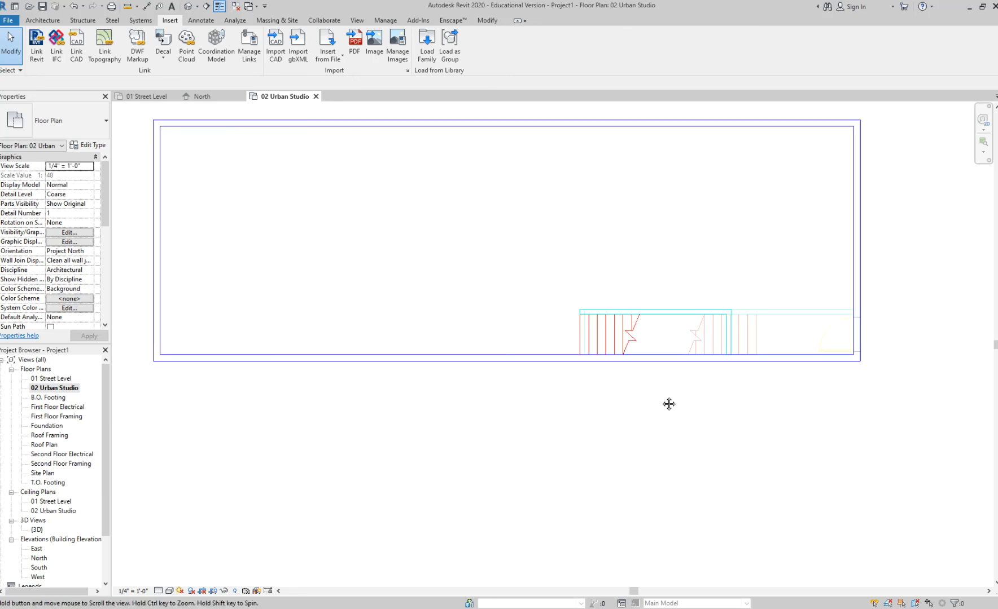
{"action": "scroll", "coordinate": [593, 431], "scroll_direction": "up", "scroll_amount": 2}
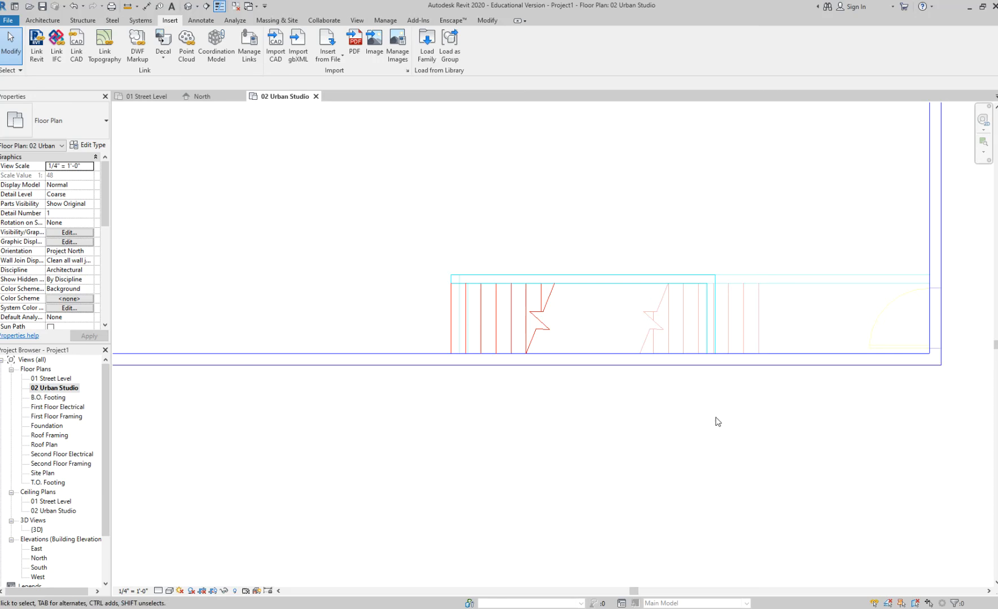
{"action": "scroll", "coordinate": [715, 420], "scroll_direction": "down", "scroll_amount": 3}
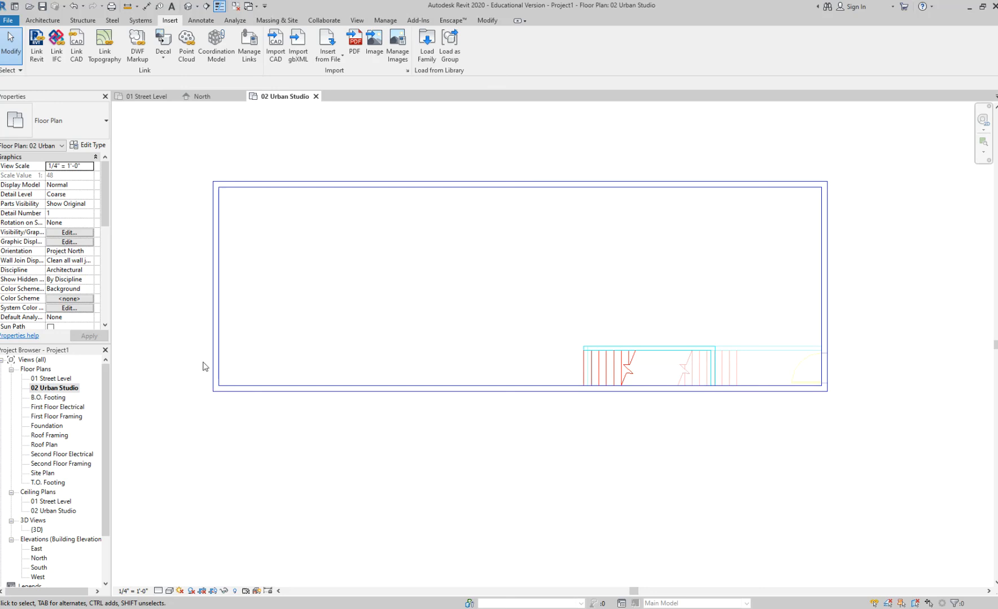
{"action": "double_click", "coordinate": [59, 378]}
{"action": "scroll", "coordinate": [379, 300], "scroll_direction": "up", "scroll_amount": 1}
{"action": "scroll", "coordinate": [379, 300], "scroll_direction": "up", "scroll_amount": 1}
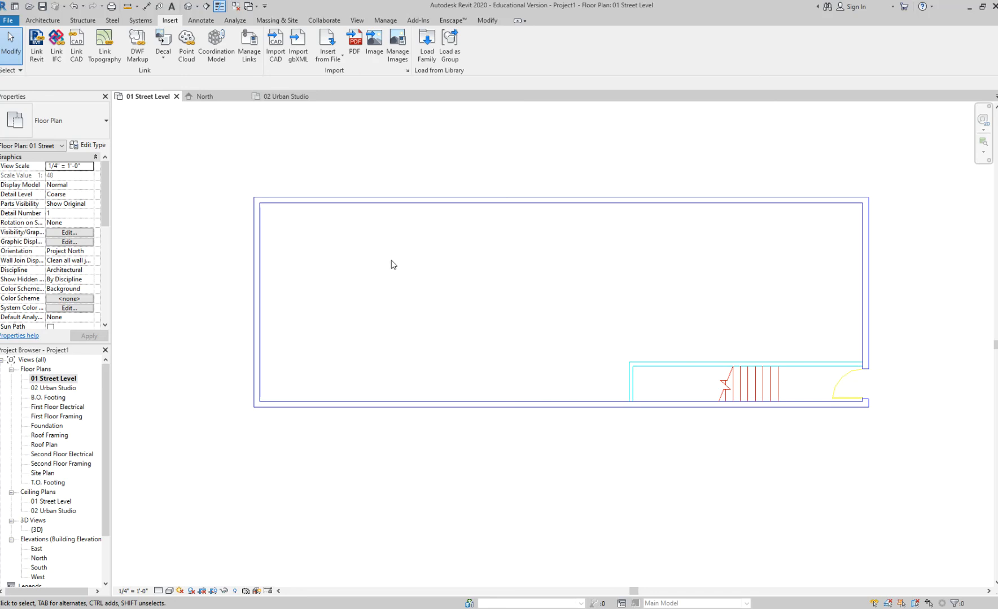
{"action": "scroll", "coordinate": [391, 261], "scroll_direction": "down", "scroll_amount": 2}
{"action": "double_click", "coordinate": [59, 388]}
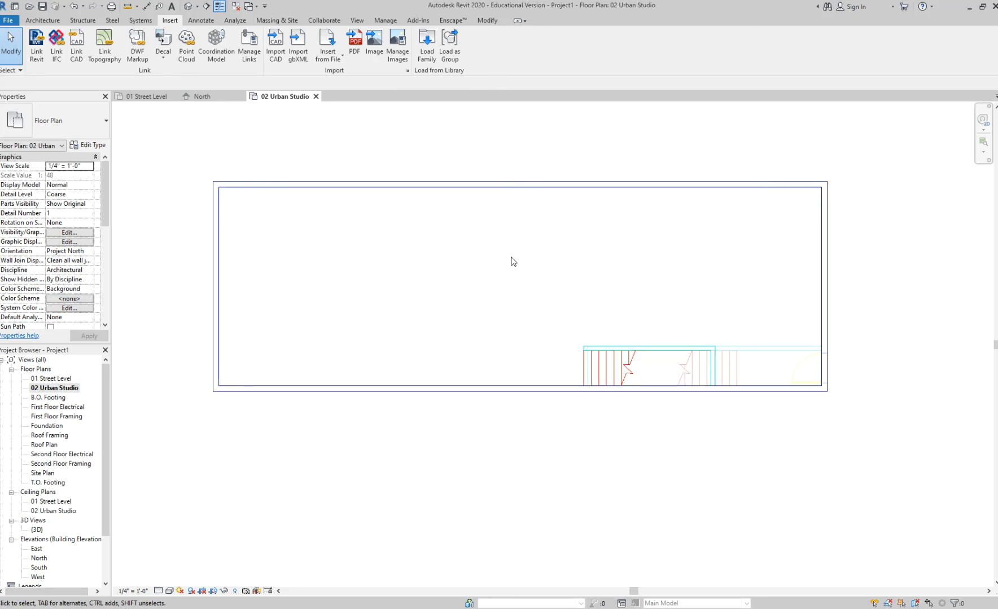
- Try copying the BASE PLAN 02.dwg import straight up by about 24' in the 02 Urban Studio floor plan
{"action": "left_click", "coordinate": [499, 188]}
{"action": "scroll", "coordinate": [506, 243], "scroll_direction": "down", "scroll_amount": 2}
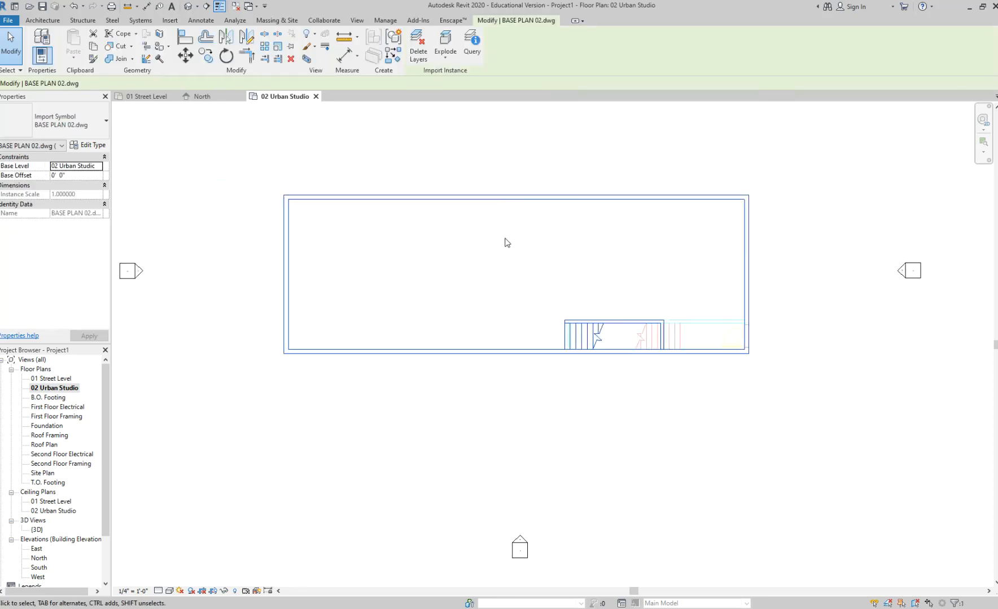
{"action": "middle_click_drag", "start_coordinate": [506, 243], "coordinate": [515, 346]}
{"action": "key", "text": "c"}
{"action": "key", "text": "c"}
{"action": "left_click", "coordinate": [516, 303]}
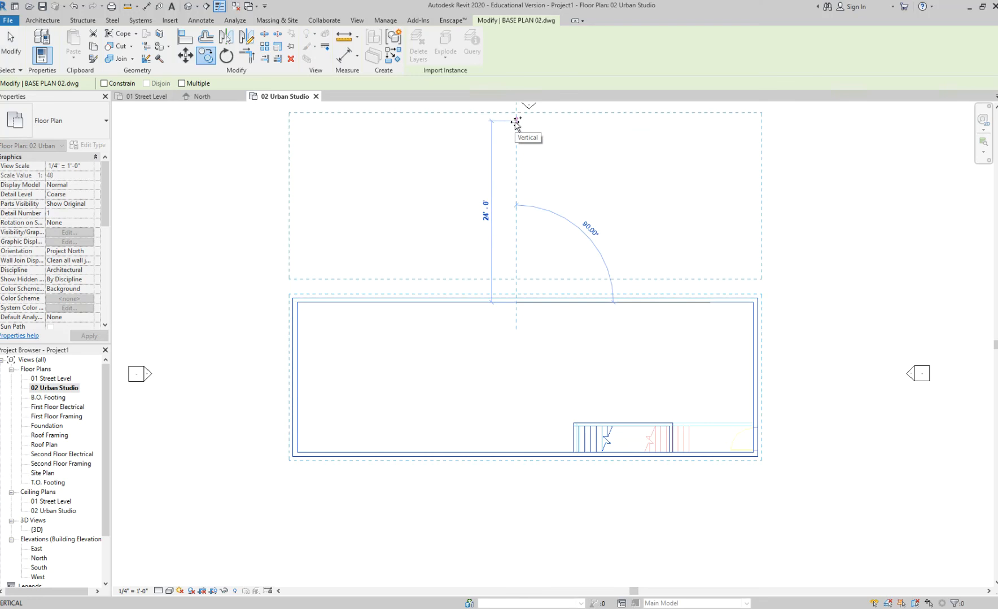
{"action": "left_click", "coordinate": [514, 122]}
{"action": "key", "text": "Escape"}
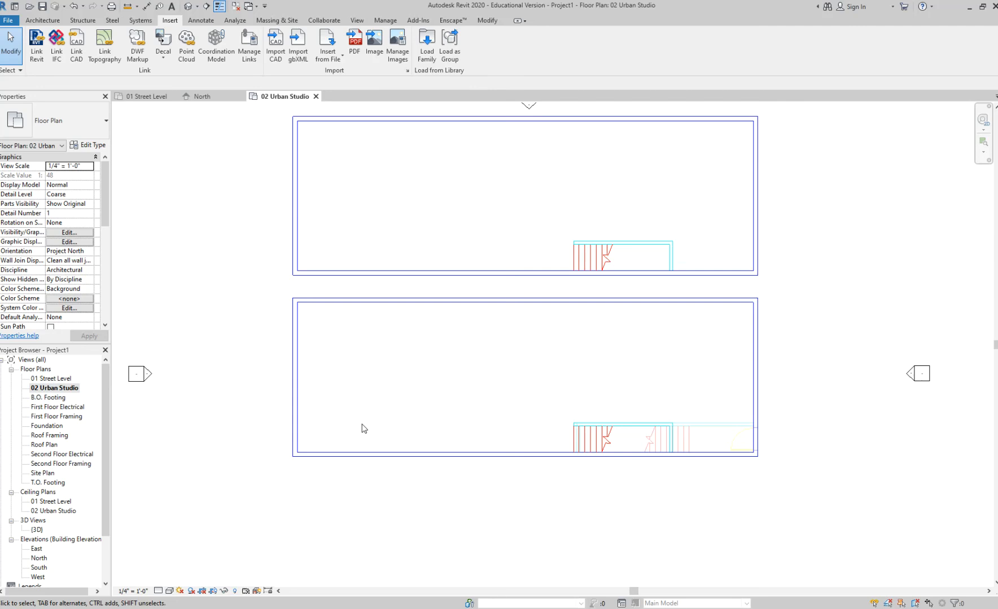
{"action": "middle_click_drag", "start_coordinate": [472, 269], "coordinate": [468, 209]}
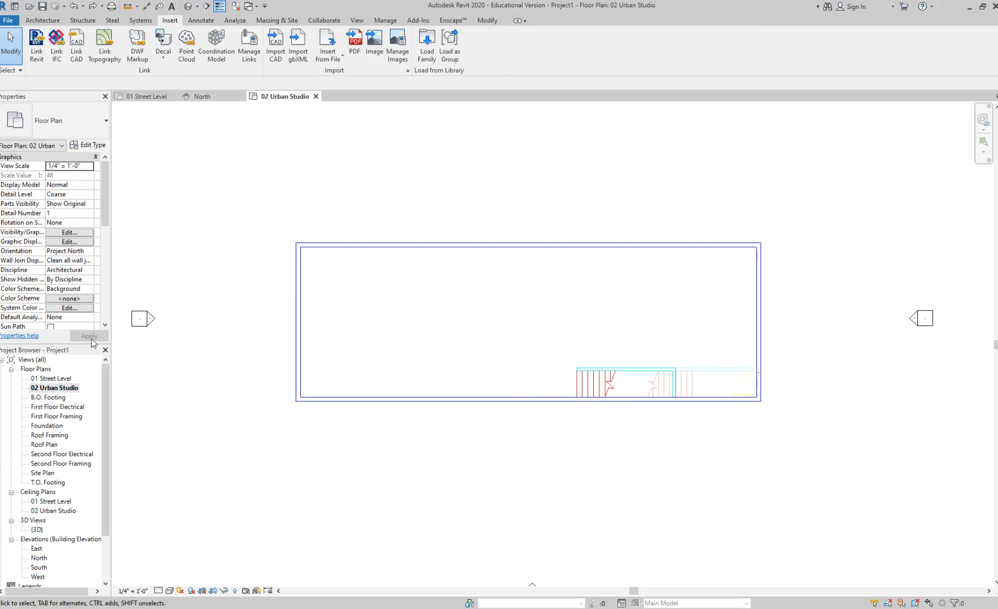
- Open the 01 Street Level floor plan with the base plan's upper wall in view
{"action": "double_click", "coordinate": [62, 379]}
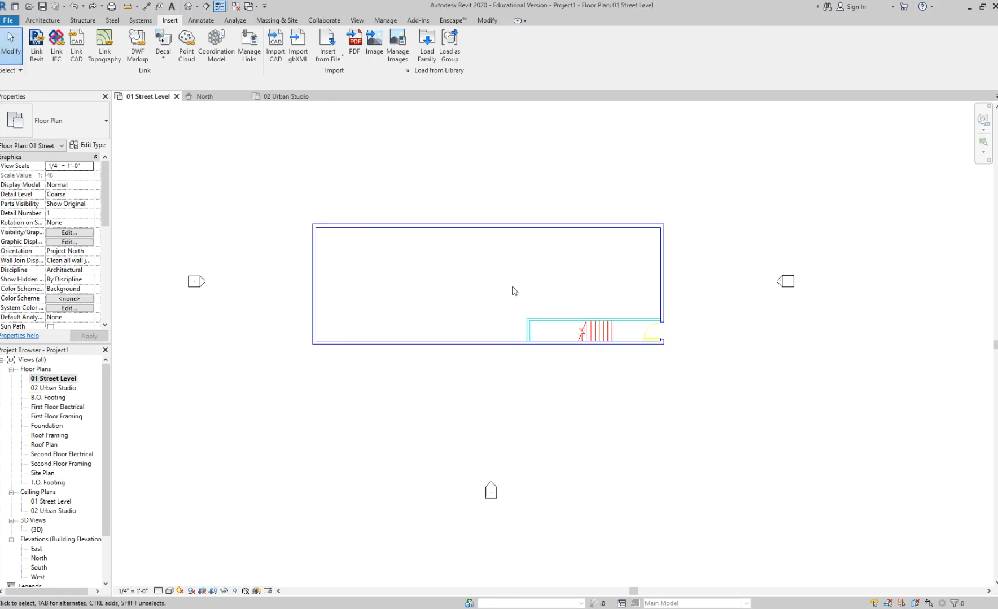
{"action": "scroll", "coordinate": [350, 249], "scroll_direction": "up", "scroll_amount": 3}
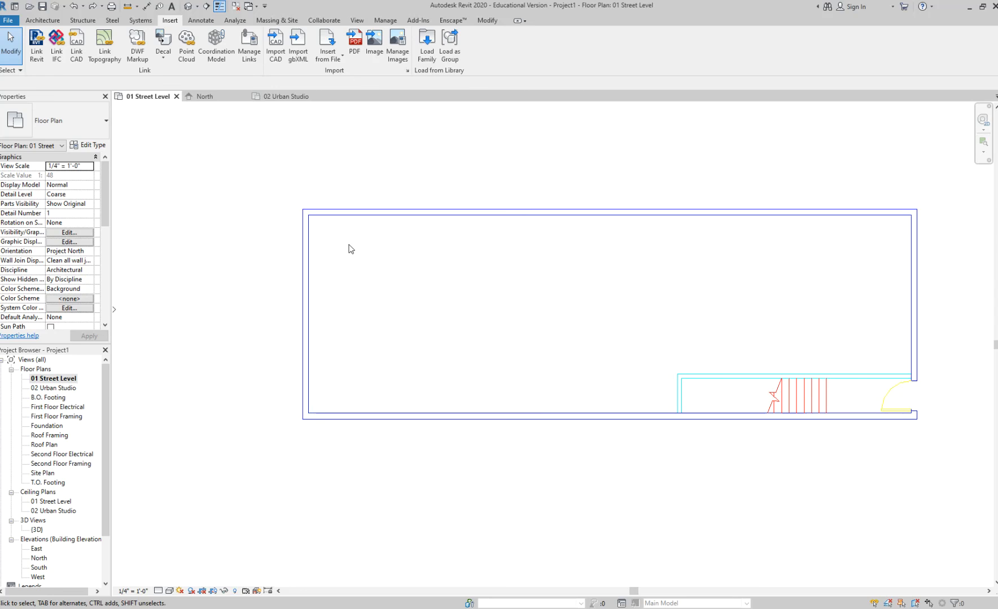
{"action": "middle_click_drag", "start_coordinate": [381, 234], "coordinate": [394, 280]}
- Dimension the thickness of the base plan's upper wall and delete that dimension
{"action": "key", "text": "d"}
{"action": "key", "text": "i"}
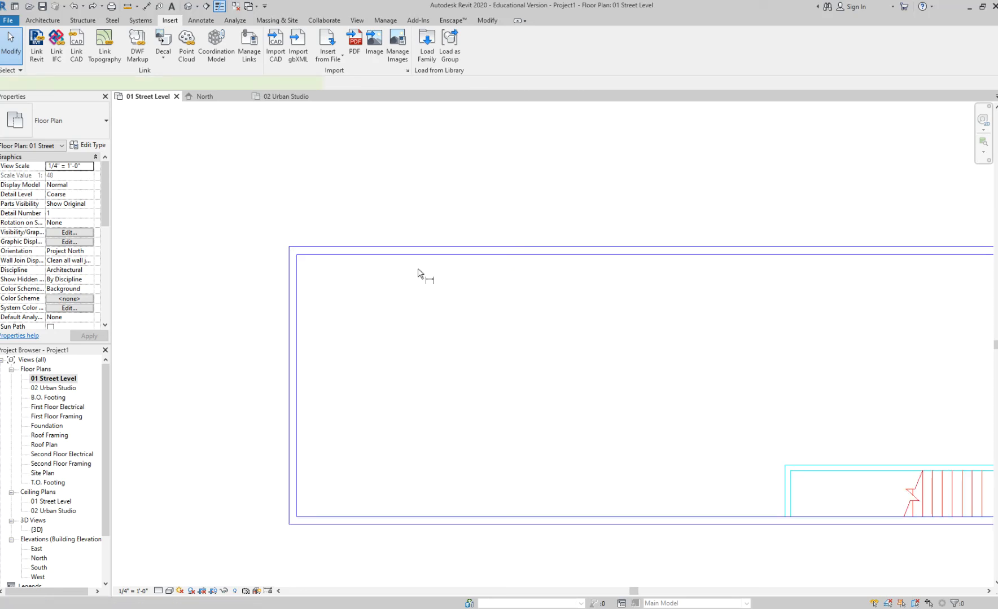
{"action": "scroll", "coordinate": [418, 265], "scroll_direction": "up", "scroll_amount": 2}
{"action": "left_click", "coordinate": [419, 247]}
{"action": "left_click", "coordinate": [402, 194]}
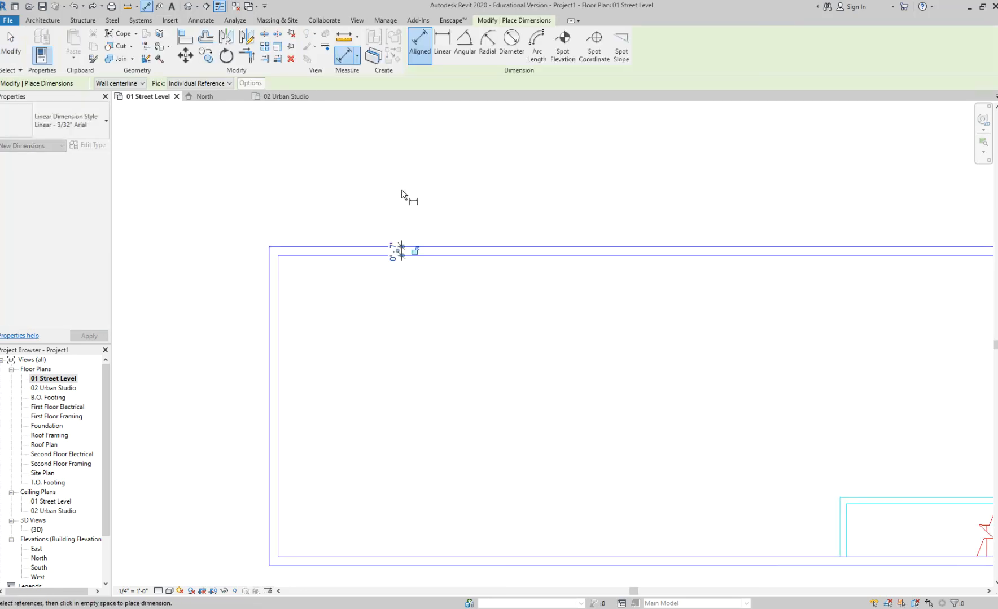
{"action": "key", "text": "Escape"}
{"action": "key", "text": "Escape"}
{"action": "scroll", "coordinate": [391, 253], "scroll_direction": "up", "scroll_amount": 1}
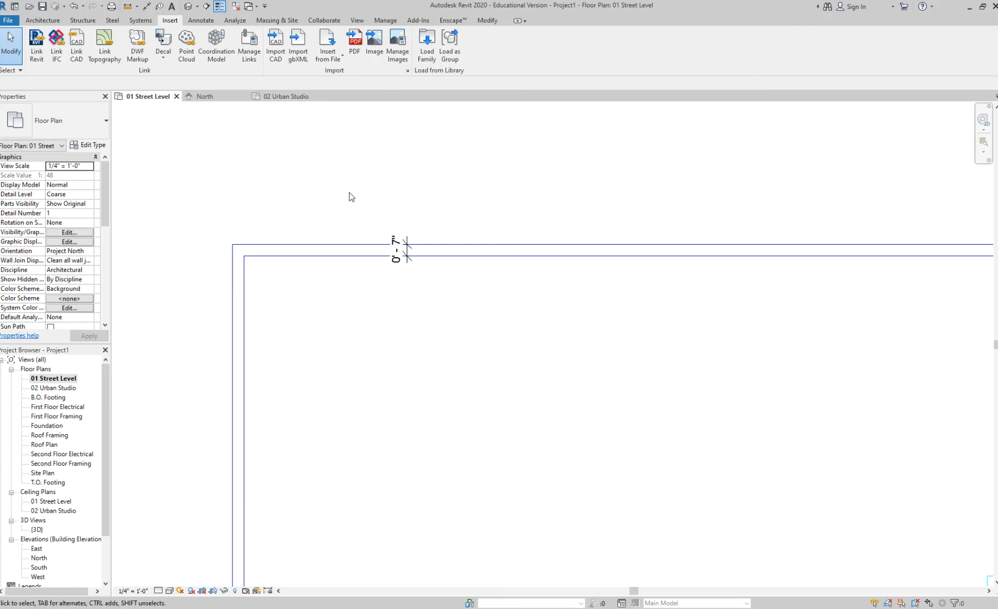
{"action": "left_click", "coordinate": [47, 20]}
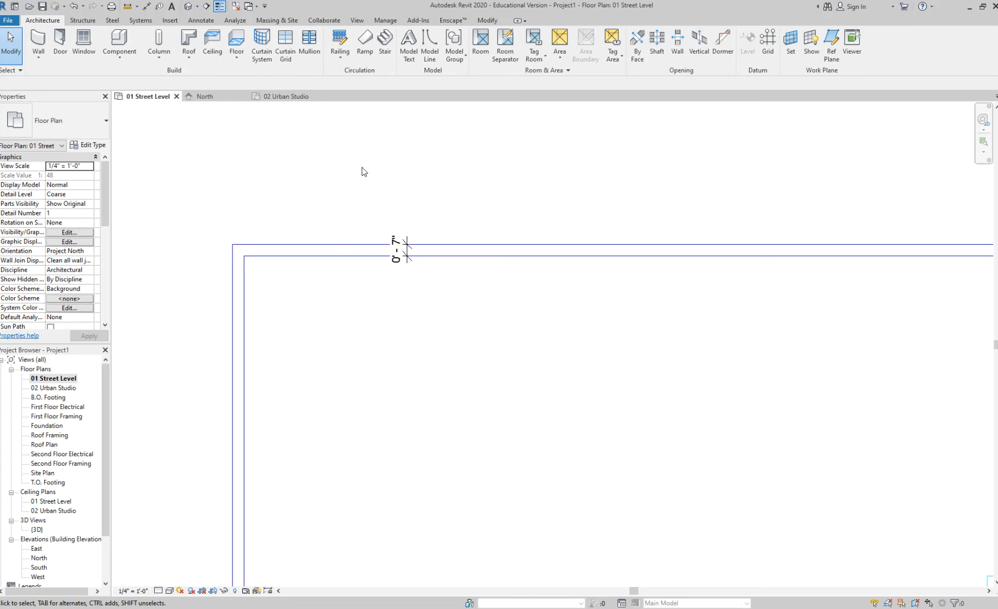
{"action": "left_click", "coordinate": [406, 251]}
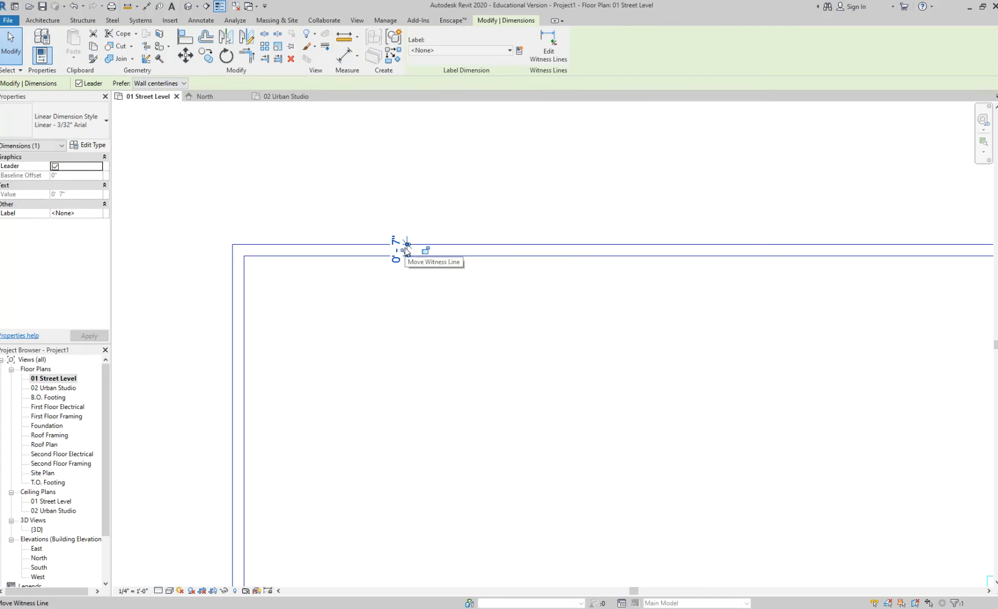
{"action": "key", "text": "Delete"}
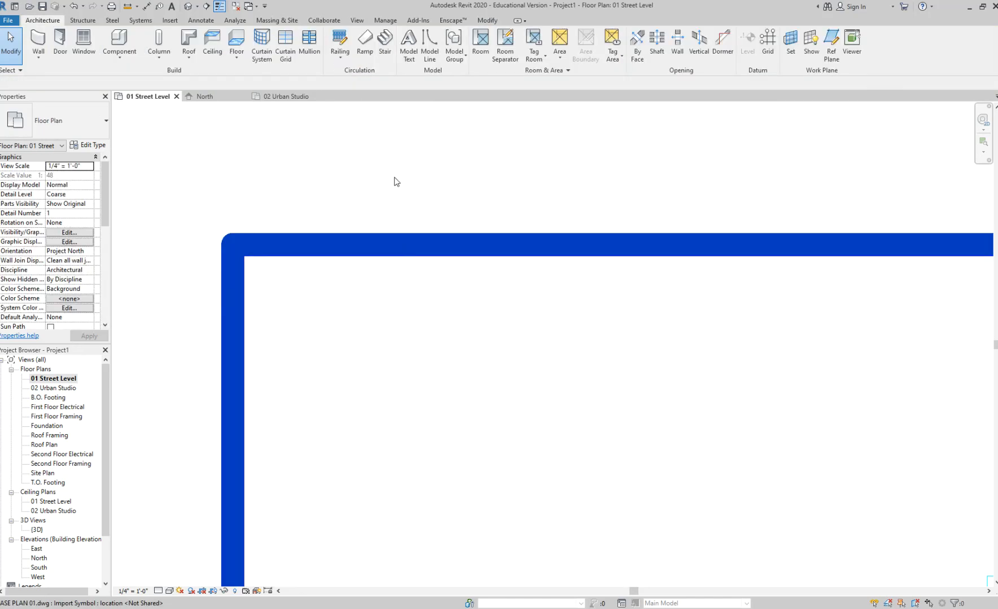
- Set new walls to Exterior - Wood Siding on Wood Stud, height up to Roof, with location line Finish Face: Interior
{"action": "left_click", "coordinate": [35, 41]}
{"action": "left_click", "coordinate": [122, 84]}
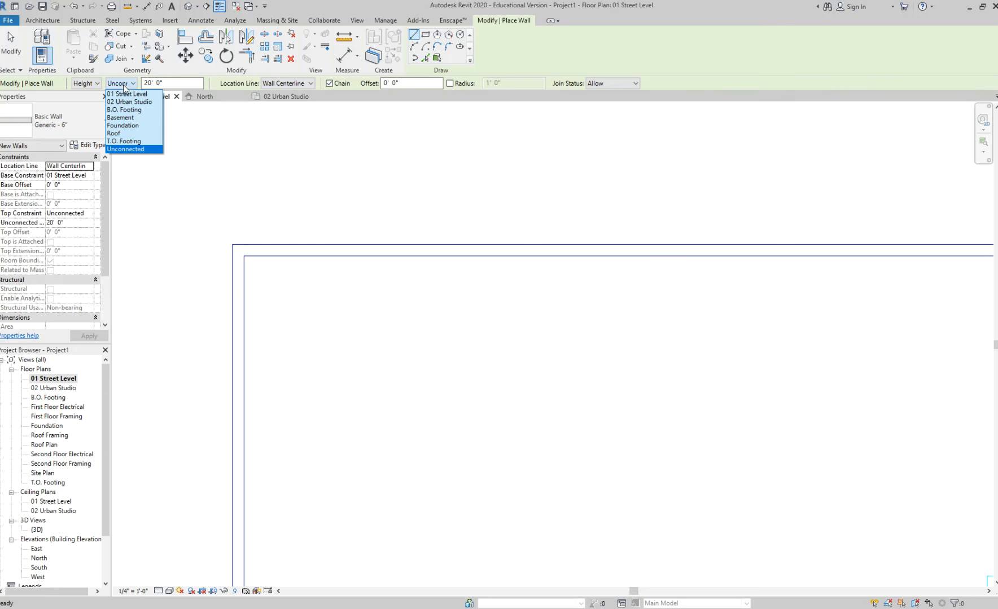
{"action": "left_click", "coordinate": [130, 134]}
{"action": "left_click", "coordinate": [63, 124]}
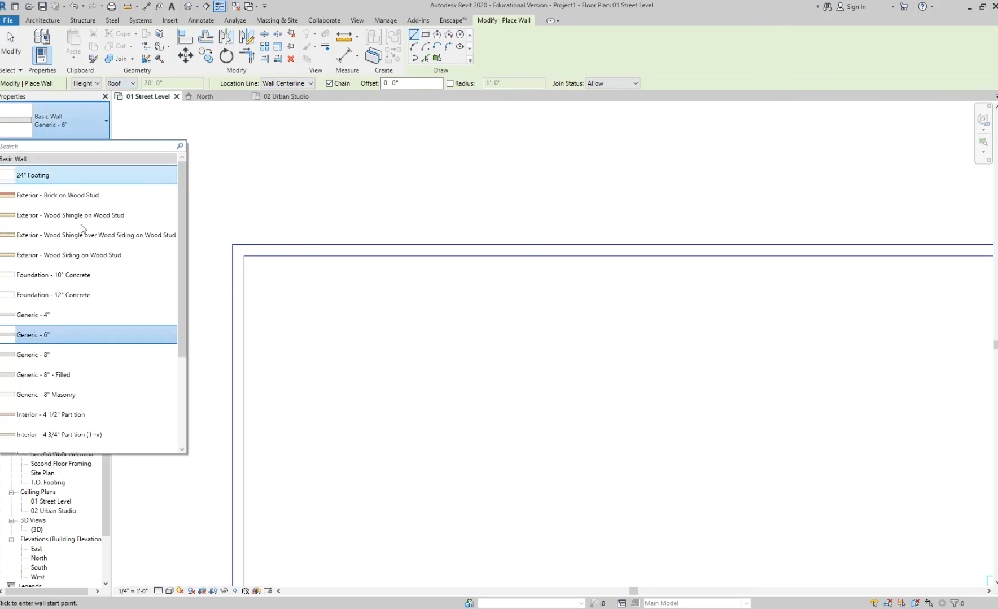
{"action": "left_click", "coordinate": [86, 257]}
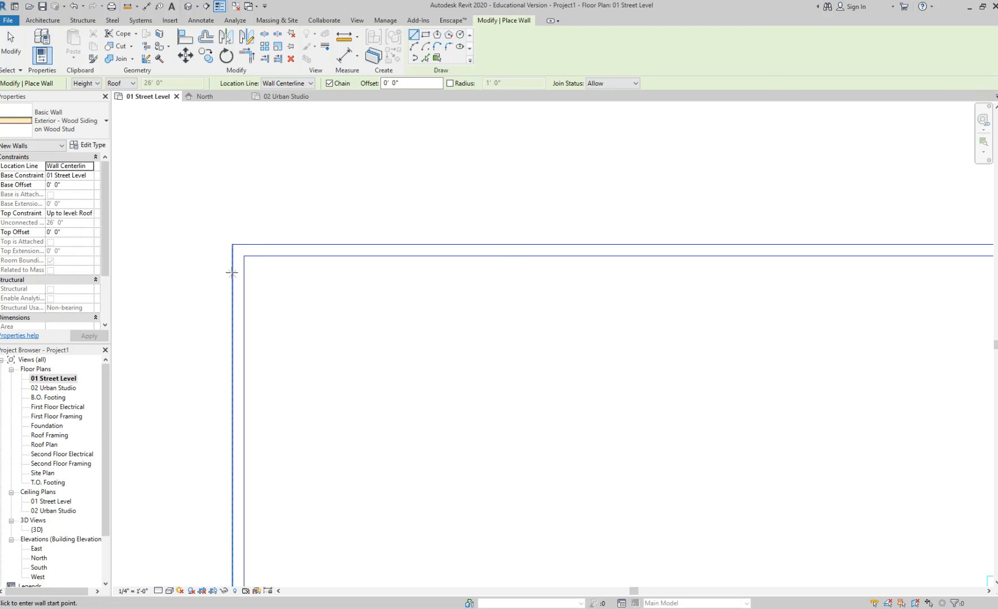
{"action": "left_click", "coordinate": [243, 256]}
{"action": "scroll", "coordinate": [243, 255], "scroll_direction": "down", "scroll_amount": 5}
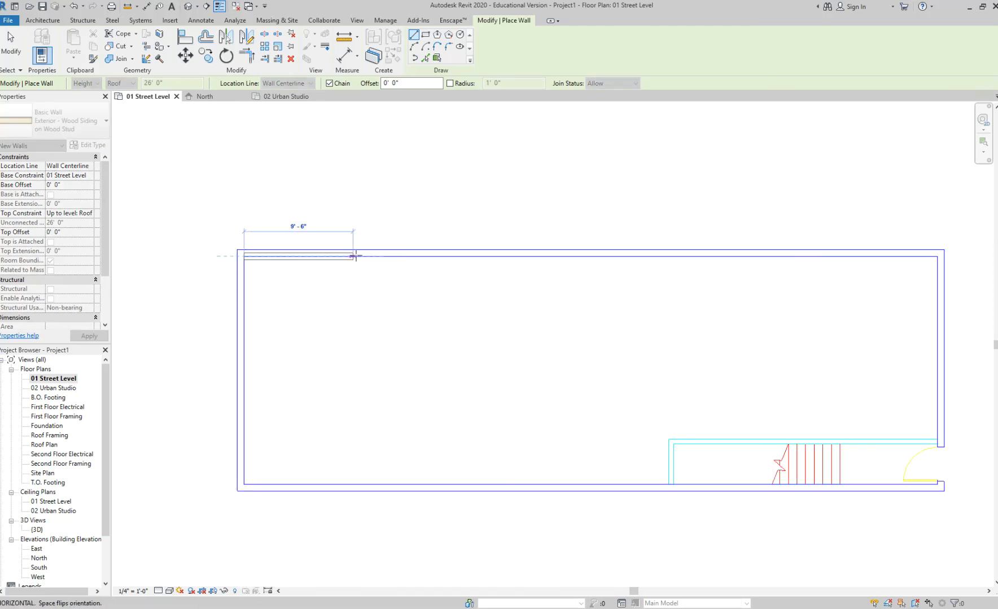
{"action": "left_click", "coordinate": [286, 86]}
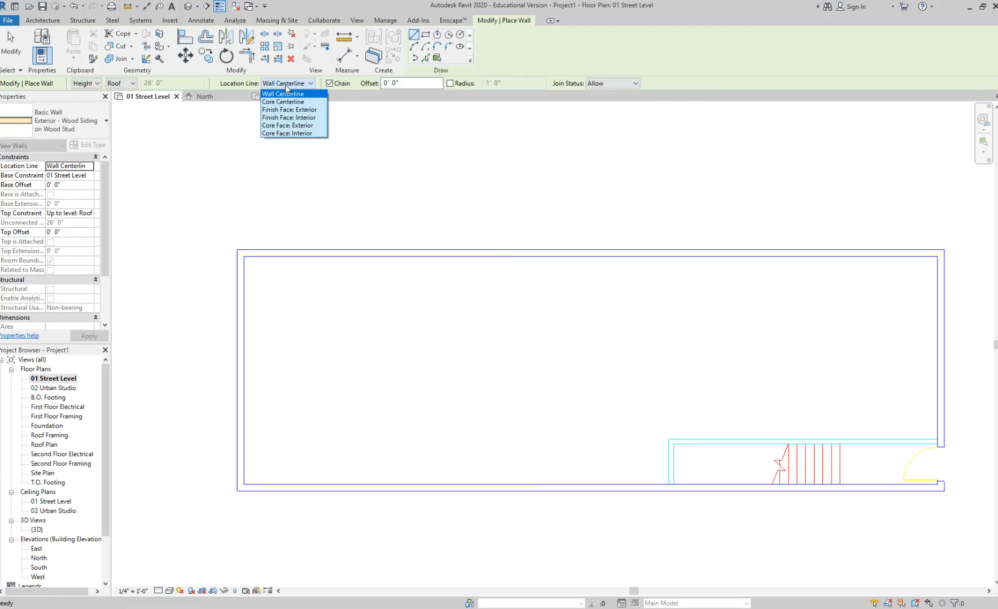
{"action": "left_click", "coordinate": [289, 118]}
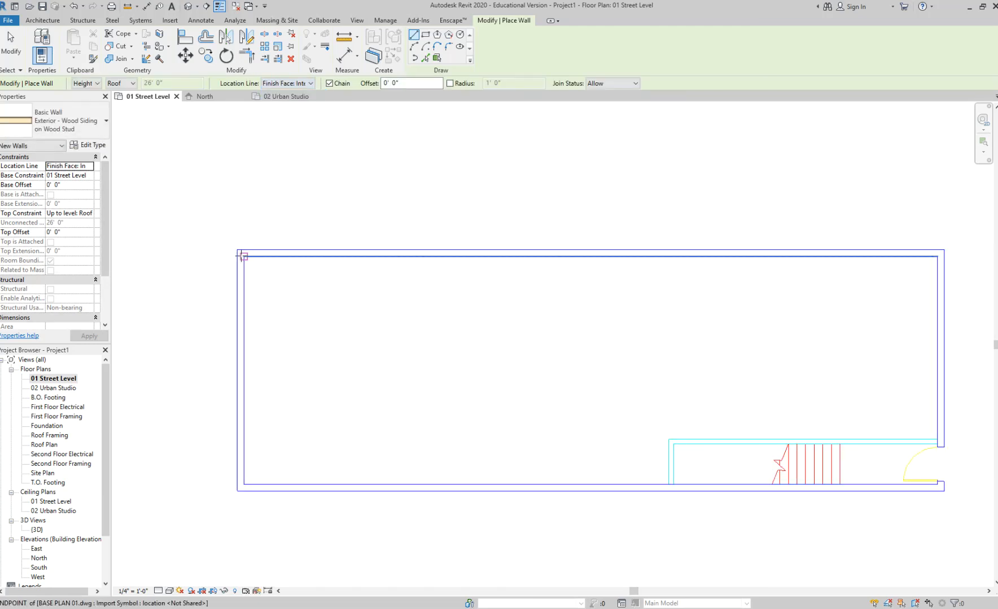
{"action": "scroll", "coordinate": [350, 257], "scroll_direction": "up", "scroll_amount": 2}
{"action": "scroll", "coordinate": [389, 263], "scroll_direction": "down", "scroll_amount": 3}
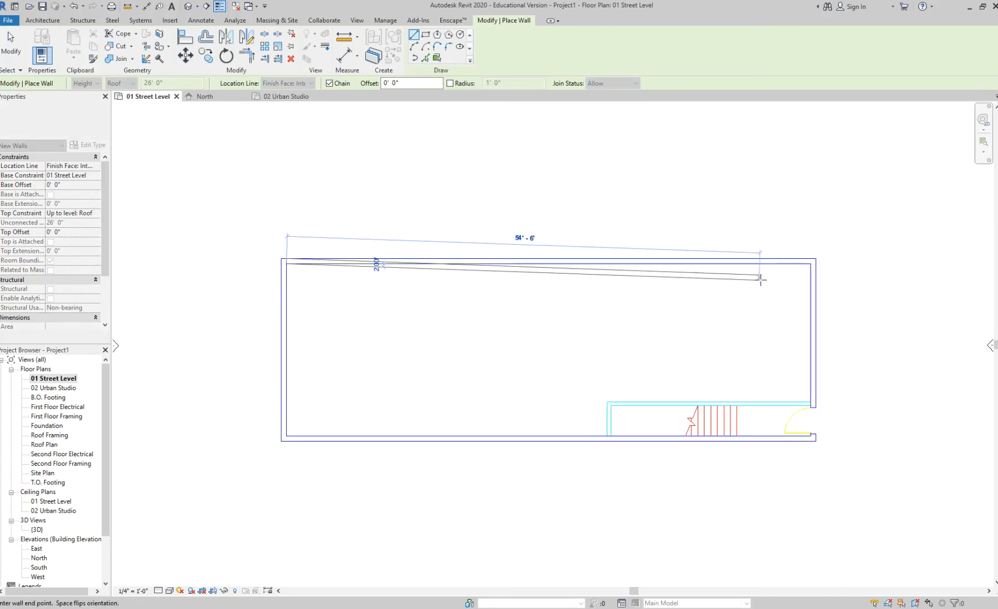
{"action": "scroll", "coordinate": [819, 259], "scroll_direction": "up", "scroll_amount": 3}
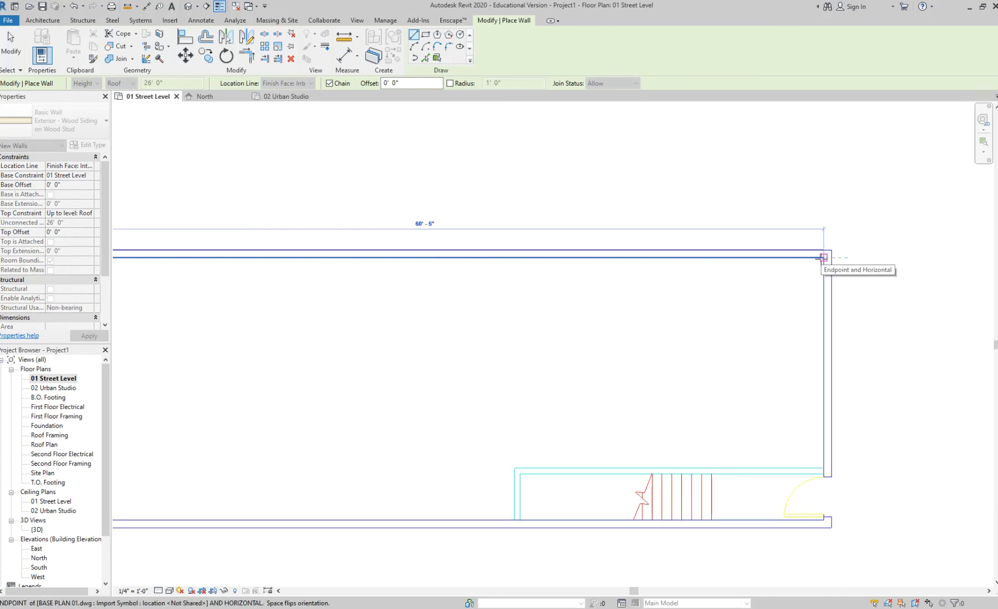
{"action": "key", "text": "Escape"}
{"action": "middle_click_drag", "start_coordinate": [222, 269], "coordinate": [615, 309]}
{"action": "middle_click_drag", "start_coordinate": [455, 218], "coordinate": [281, 194]}
{"action": "scroll", "coordinate": [269, 270], "scroll_direction": "up", "scroll_amount": 2}
{"action": "left_click", "coordinate": [198, 258]}
{"action": "key", "text": "space"}
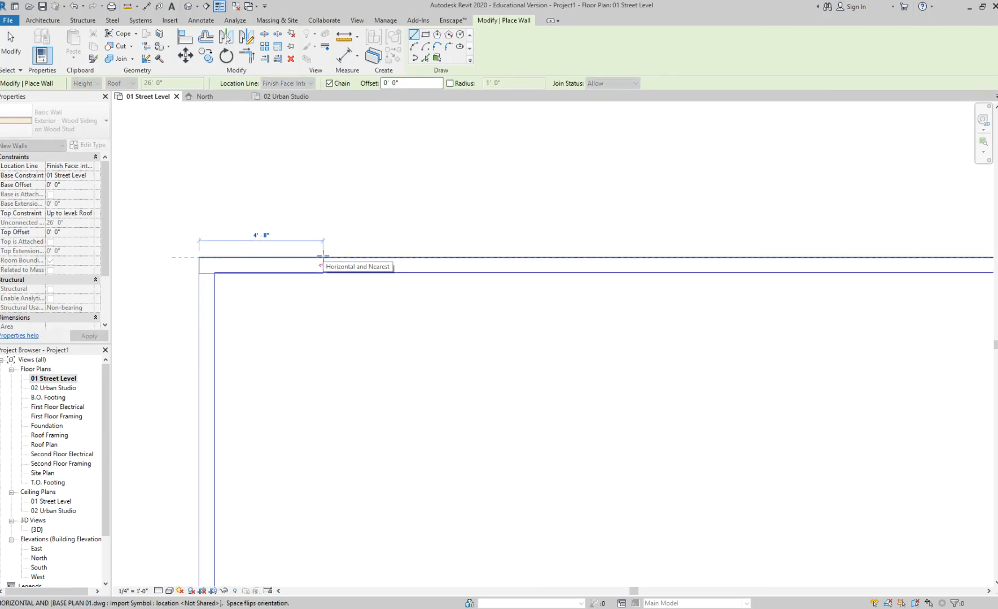
{"action": "key", "text": "Escape"}
{"action": "scroll", "coordinate": [338, 401], "scroll_direction": "down", "scroll_amount": 3}
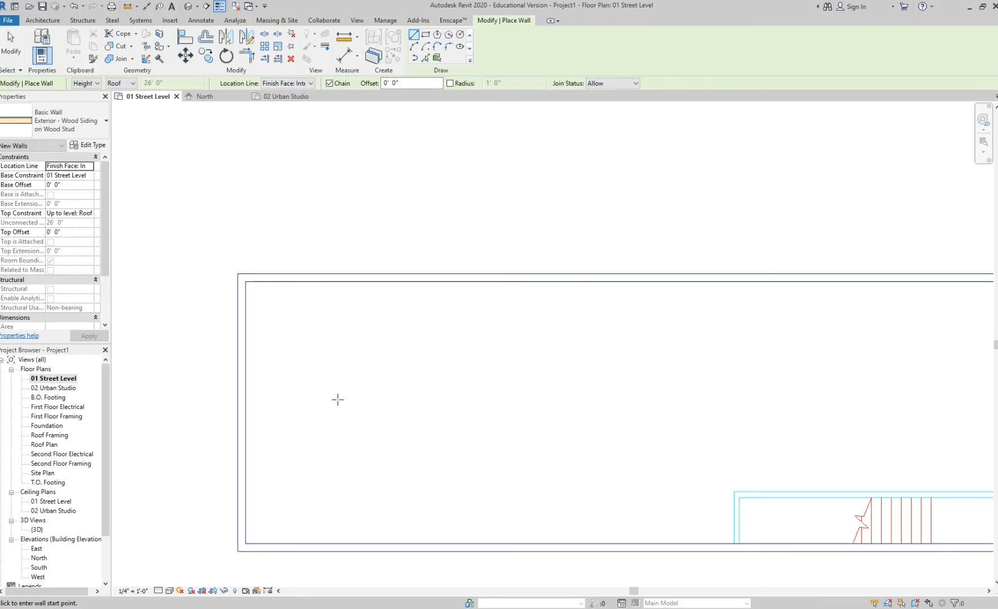
{"action": "key", "text": "Escape"}
- Dimension the interior length and width of the 01 Street Level base plan between its inner wall faces
{"action": "key", "text": "d"}
{"action": "key", "text": "i"}
{"action": "left_click", "coordinate": [119, 328]}
{"action": "left_click", "coordinate": [914, 304]}
{"action": "left_click", "coordinate": [960, 282]}
{"action": "left_click", "coordinate": [606, 226]}
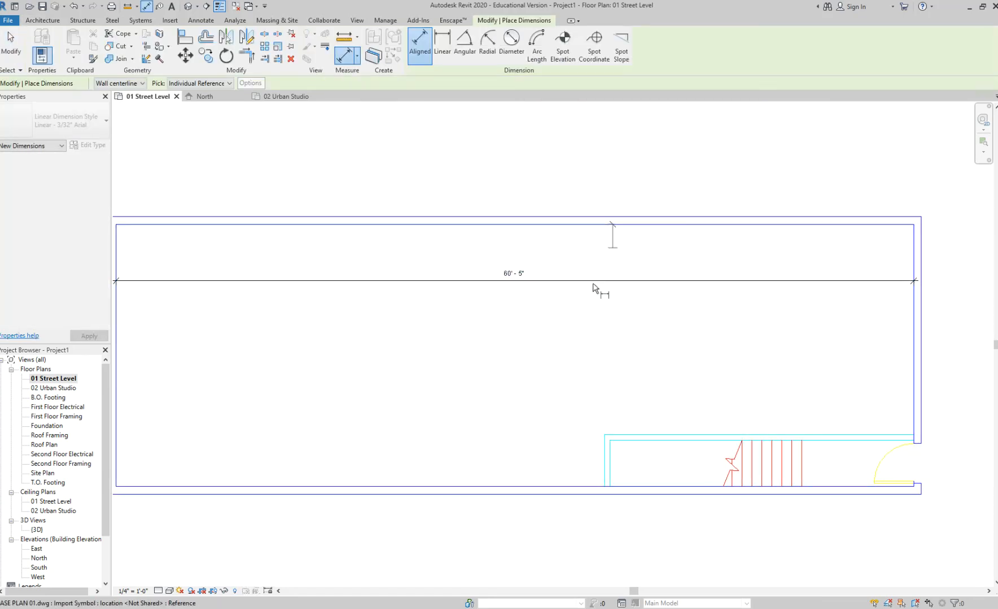
{"action": "left_click", "coordinate": [555, 486]}
{"action": "left_click", "coordinate": [588, 529]}
{"action": "key", "text": "Escape"}
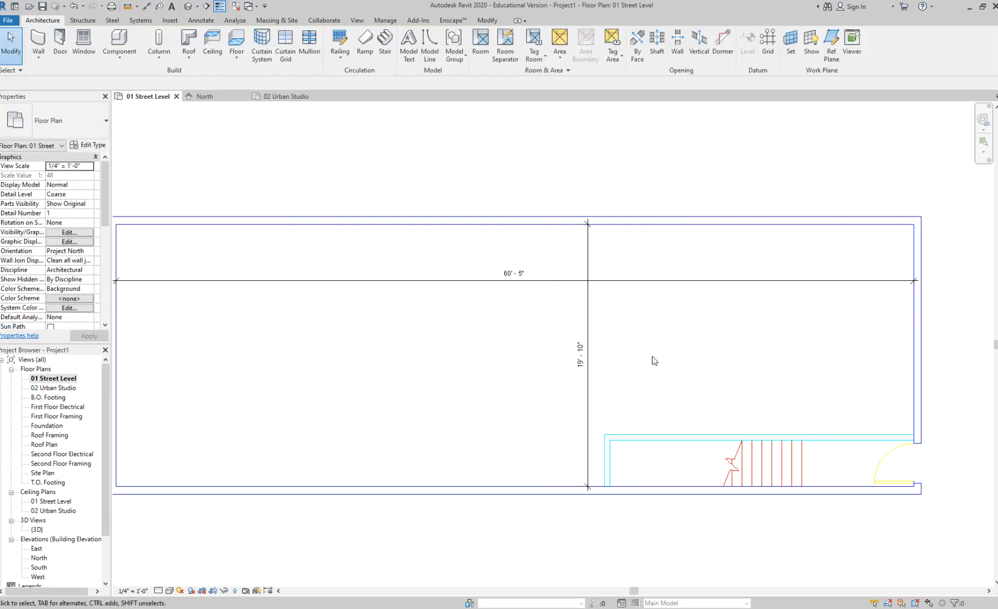
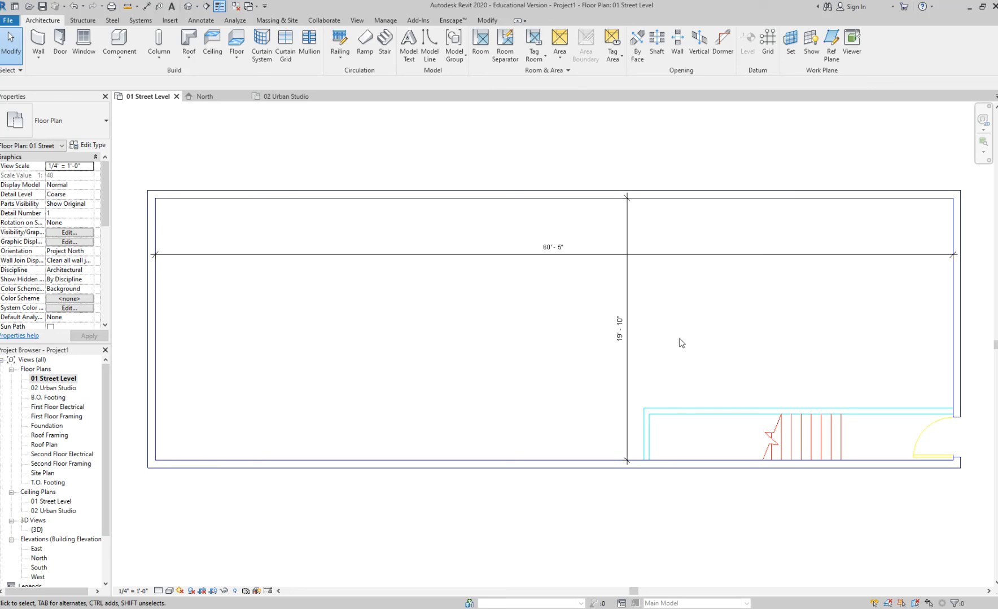
- Open the North elevation to review the levels and reference planes from Foundation up to Roof
{"action": "middle_click_drag", "start_coordinate": [707, 421], "coordinate": [603, 426]}
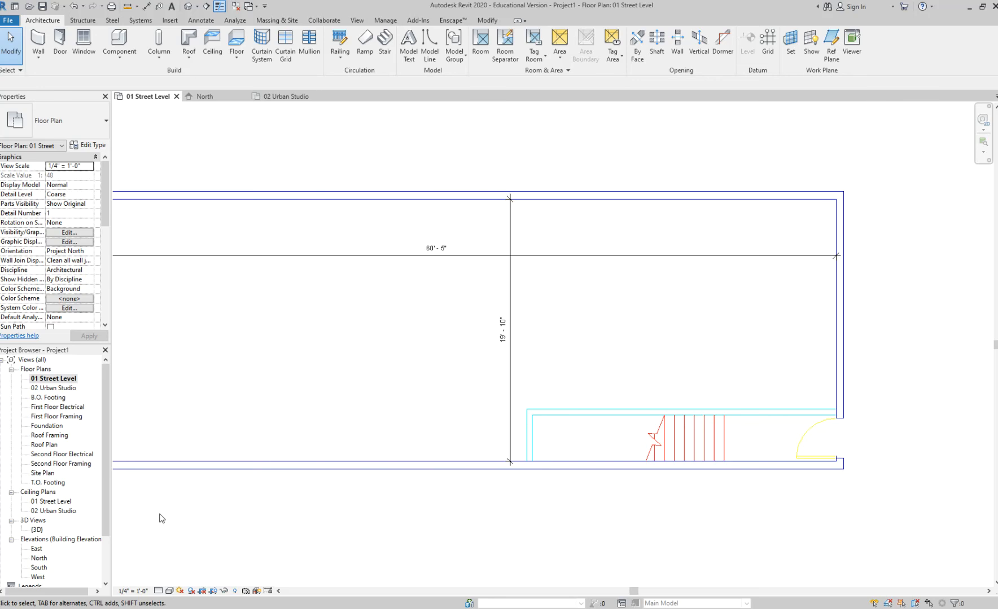
{"action": "scroll", "coordinate": [63, 472], "scroll_direction": "down", "scroll_amount": 2}
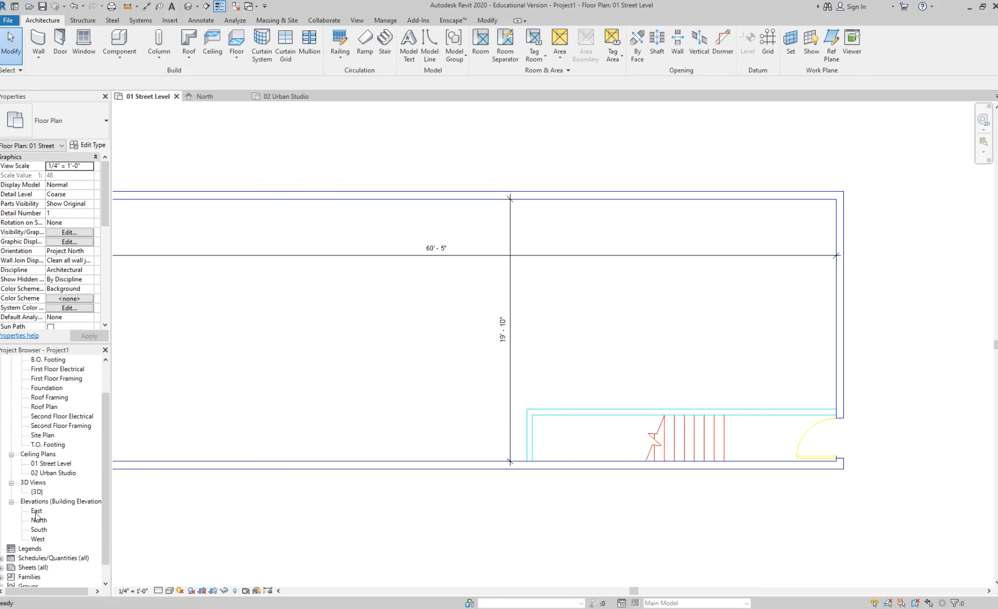
{"action": "double_click", "coordinate": [38, 520]}
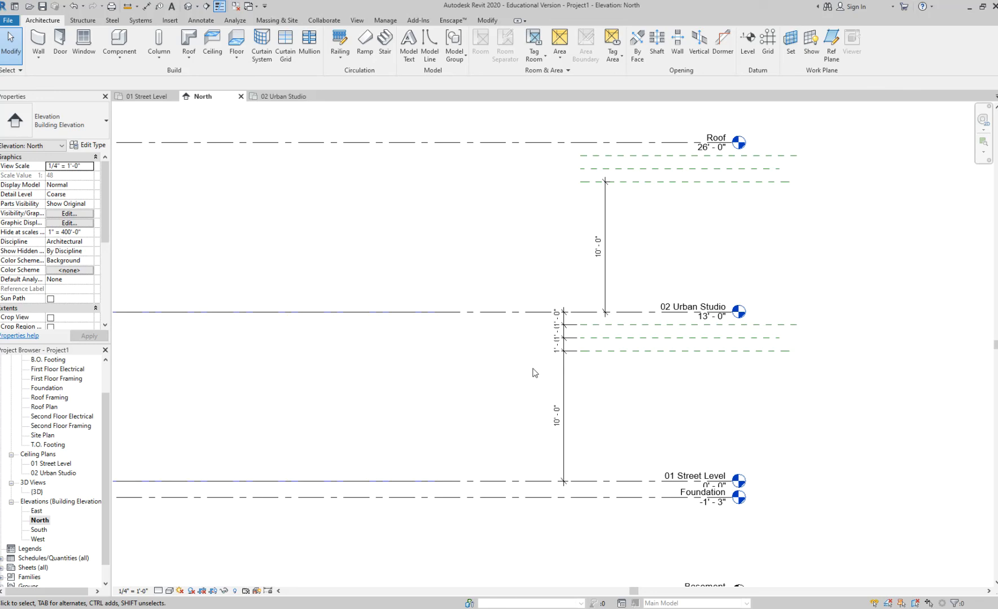
{"action": "middle_click_drag", "start_coordinate": [717, 198], "coordinate": [600, 476]}
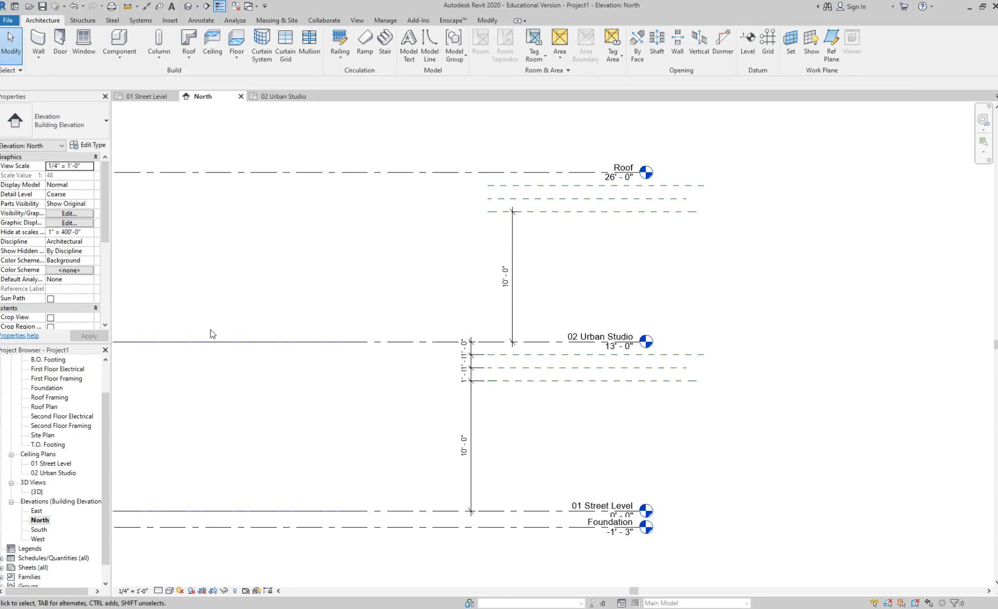
- Open the 02 Urban Studio floor plan and move BASE PLAN 02 up, clear of the underlying street-level plan
{"action": "left_click", "coordinate": [292, 99]}
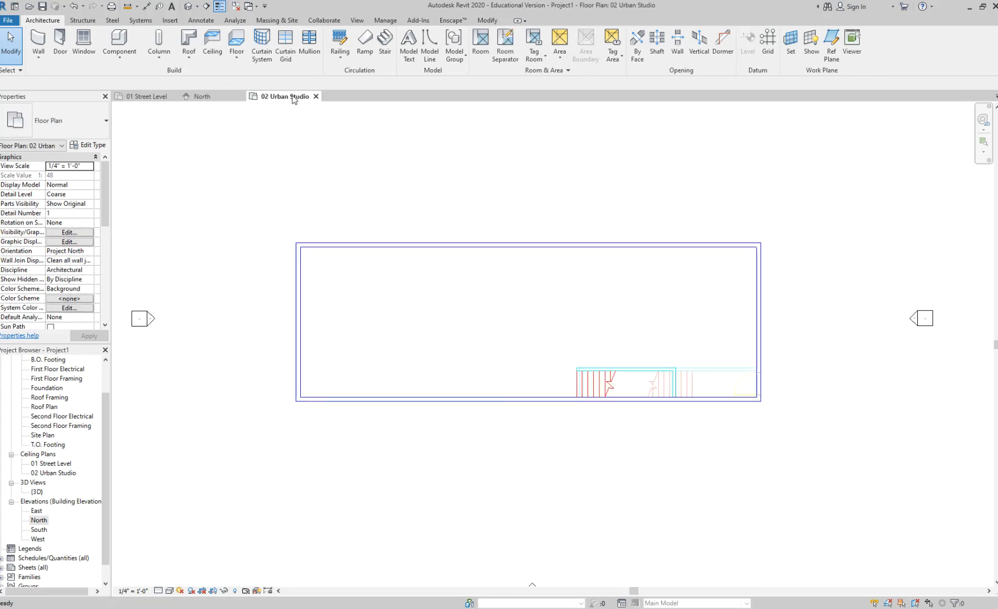
{"action": "left_click", "coordinate": [354, 244]}
{"action": "left_click_drag", "start_coordinate": [354, 244], "coordinate": [368, 208]}
{"action": "middle_click_drag", "start_coordinate": [387, 318], "coordinate": [368, 196]}
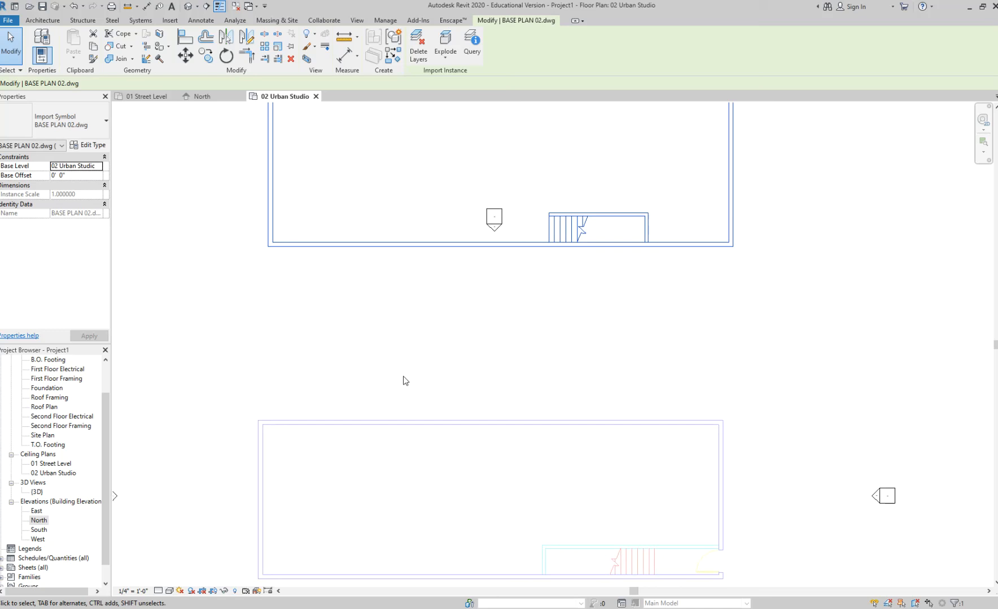
- Move BASE PLAN 02 by its lower-left outer corner onto the matching outer corner of the underlying street-level plan
{"action": "scroll", "coordinate": [410, 239], "scroll_direction": "down", "scroll_amount": 2}
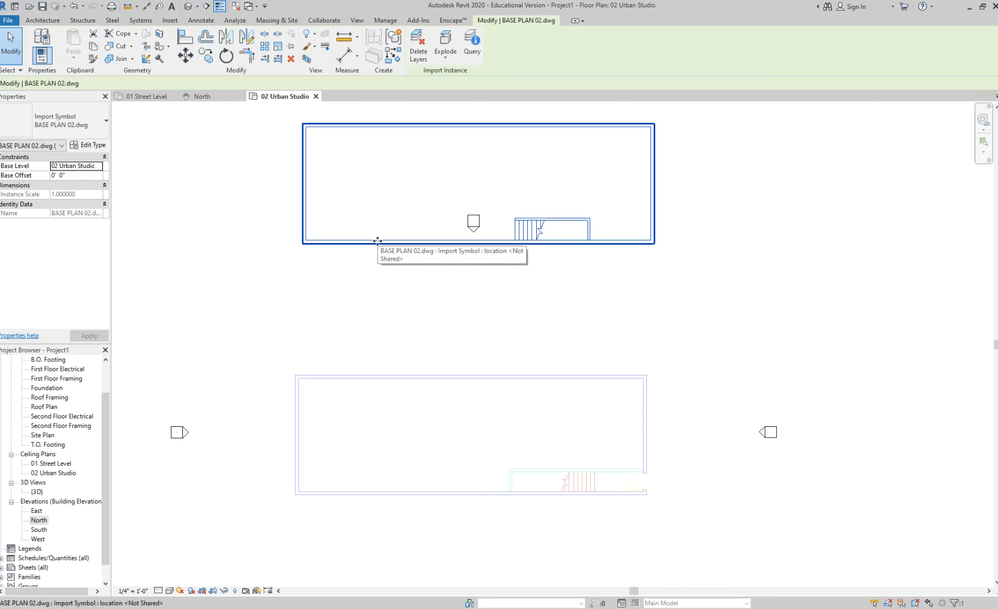
{"action": "key", "text": "m"}
{"action": "key", "text": "v"}
{"action": "left_click", "coordinate": [383, 248]}
{"action": "scroll", "coordinate": [328, 240], "scroll_direction": "up", "scroll_amount": 4}
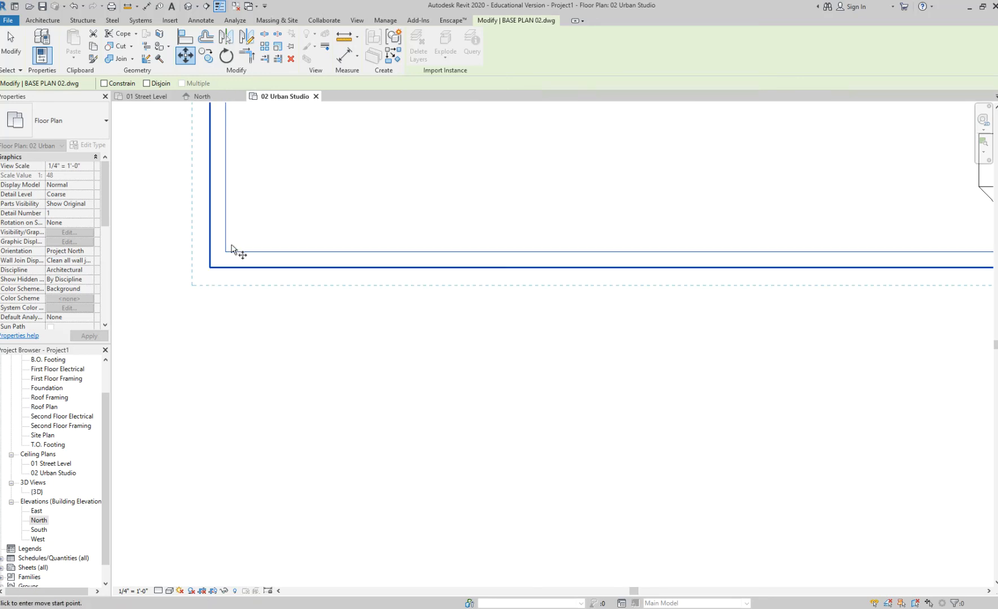
{"action": "left_click", "coordinate": [209, 267]}
{"action": "scroll", "coordinate": [209, 265], "scroll_direction": "down", "scroll_amount": 4}
{"action": "scroll", "coordinate": [209, 265], "scroll_direction": "down", "scroll_amount": 2}
{"action": "scroll", "coordinate": [173, 459], "scroll_direction": "up", "scroll_amount": 5}
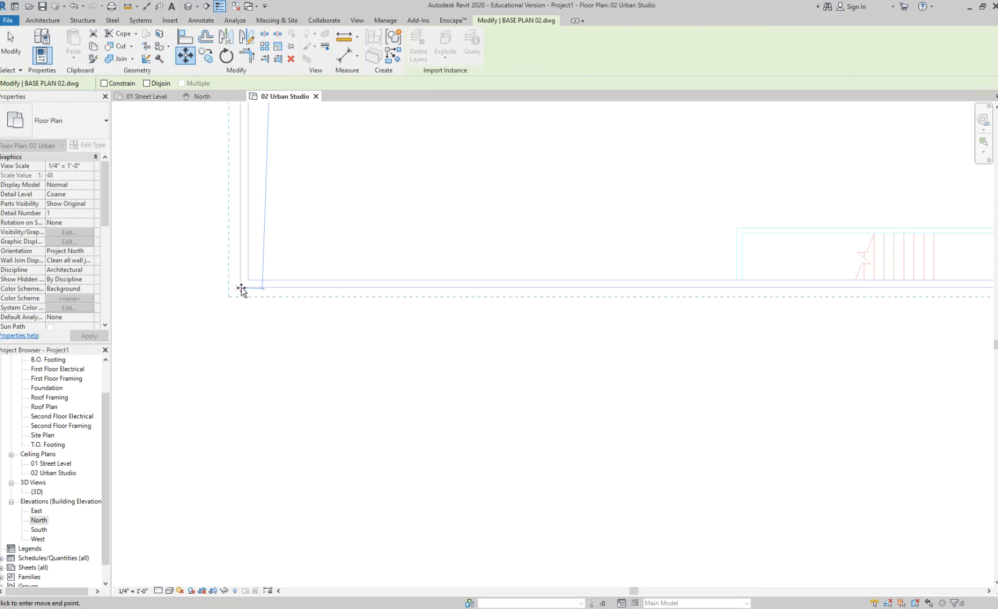
{"action": "left_click", "coordinate": [241, 289]}
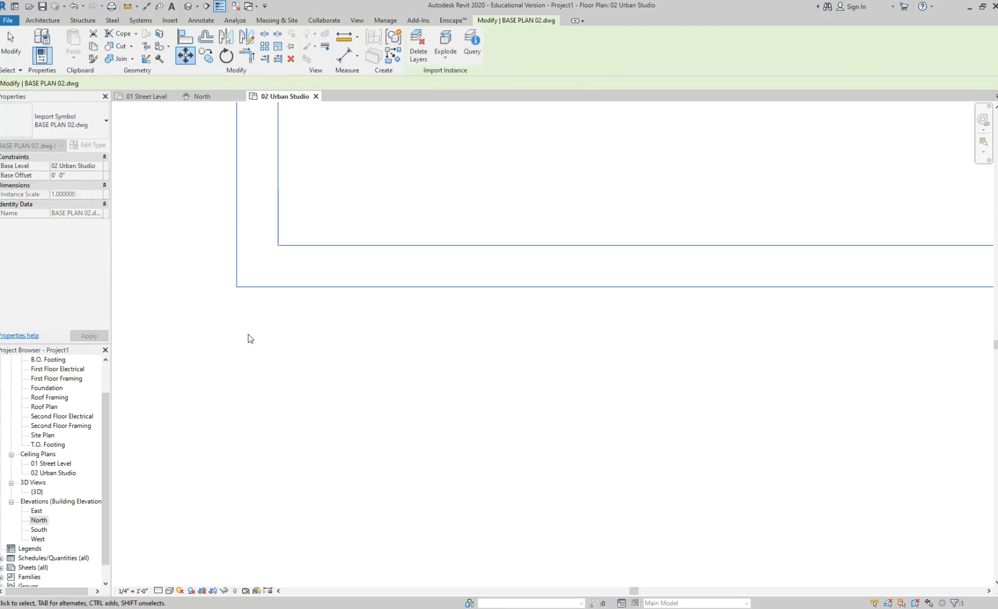
- Try moving BASE PLAN 02 freely up and to the right of the underlying street-level plan, and undo the moves
{"action": "scroll", "coordinate": [256, 371], "scroll_direction": "down", "scroll_amount": 3}
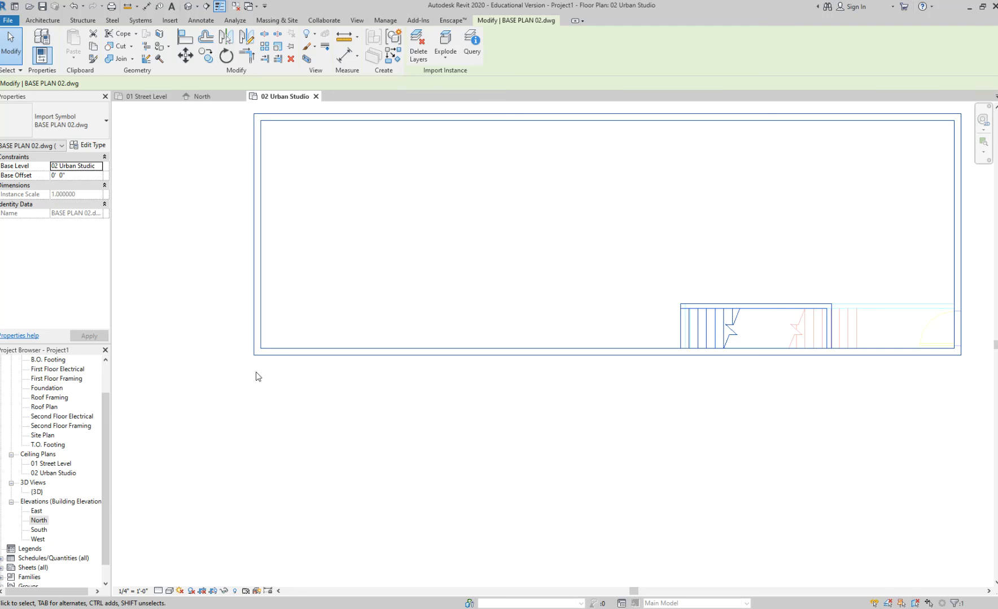
{"action": "scroll", "coordinate": [258, 376], "scroll_direction": "down", "scroll_amount": 3}
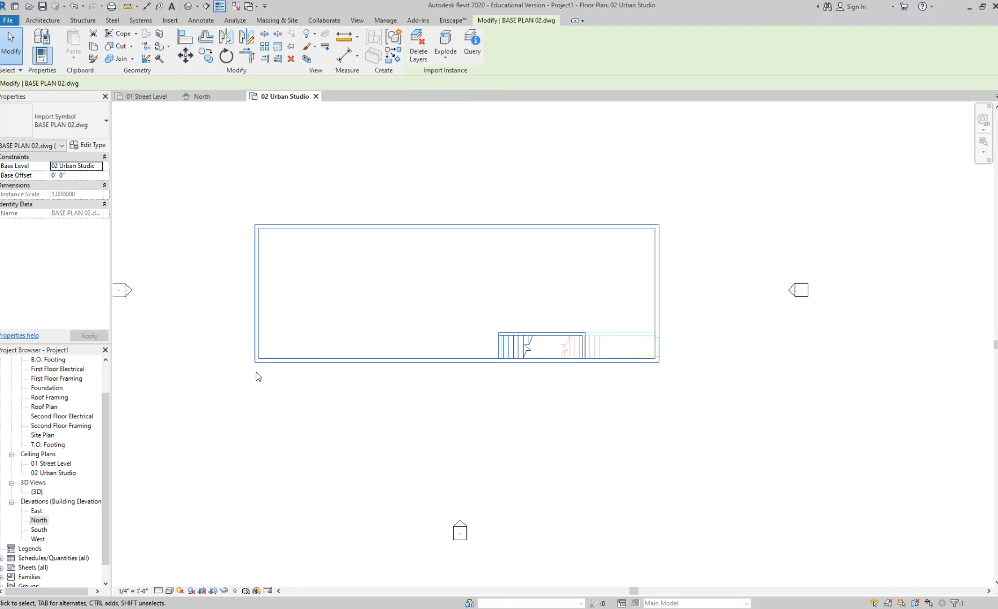
{"action": "left_click_drag", "start_coordinate": [457, 226], "coordinate": [618, 153]}
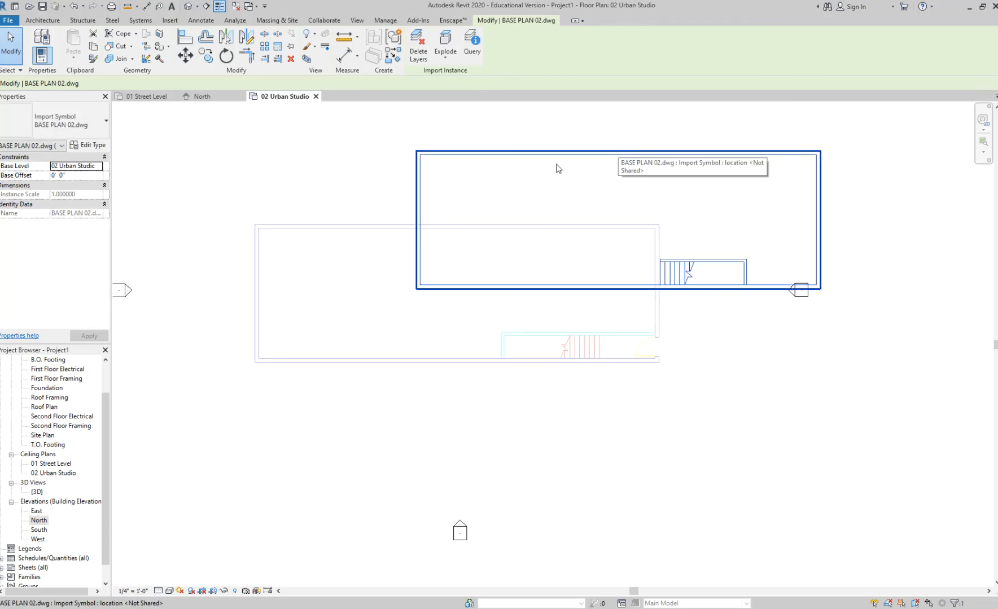
{"action": "middle_click_drag", "start_coordinate": [556, 168], "coordinate": [580, 289]}
{"action": "left_click_drag", "start_coordinate": [500, 271], "coordinate": [634, 132]}
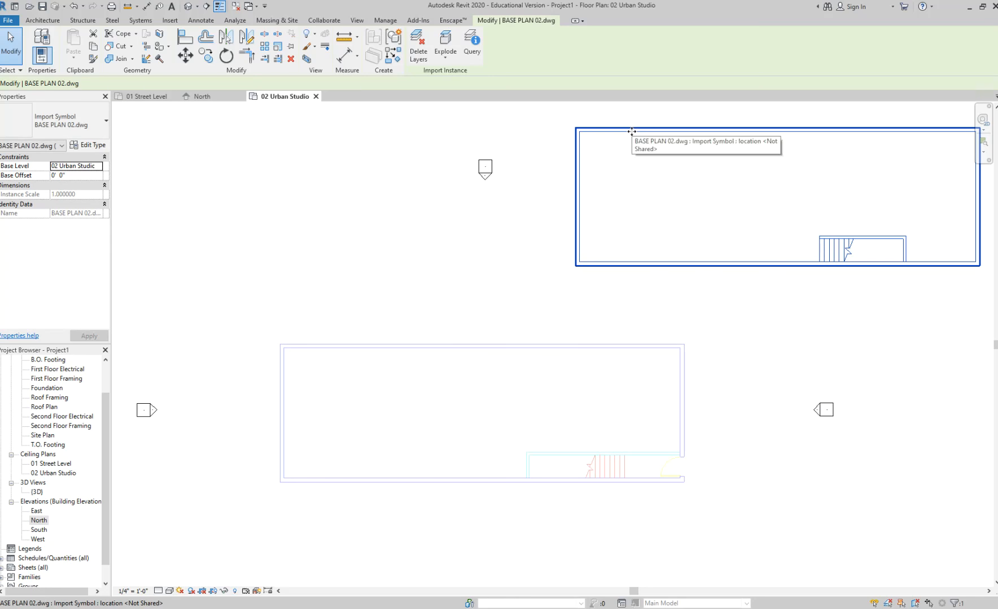
{"action": "middle_click_drag", "start_coordinate": [620, 178], "coordinate": [598, 176]}
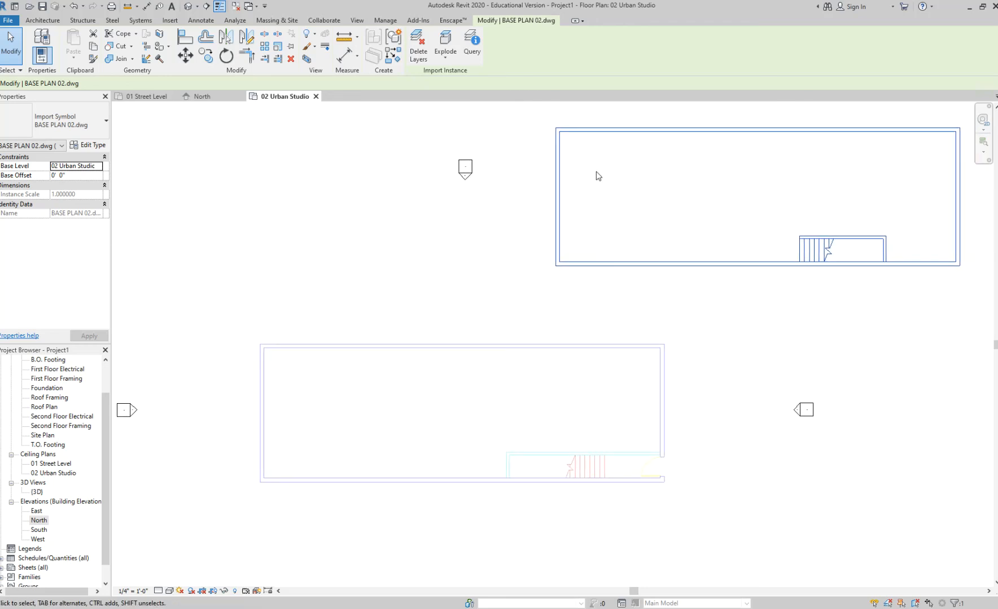
{"action": "key", "text": "ctrl+z"}
{"action": "key", "text": "ctrl+z"}
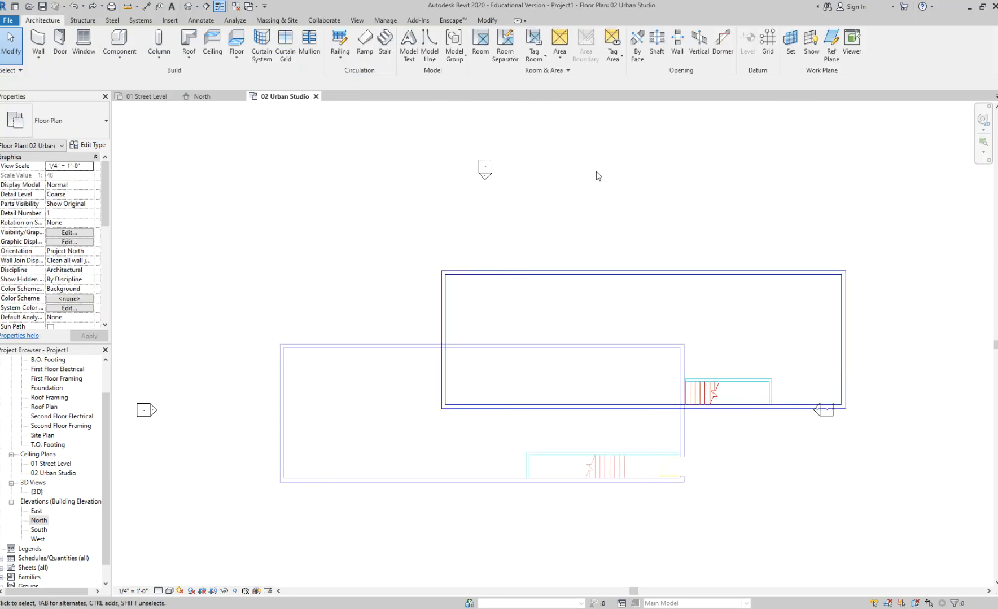